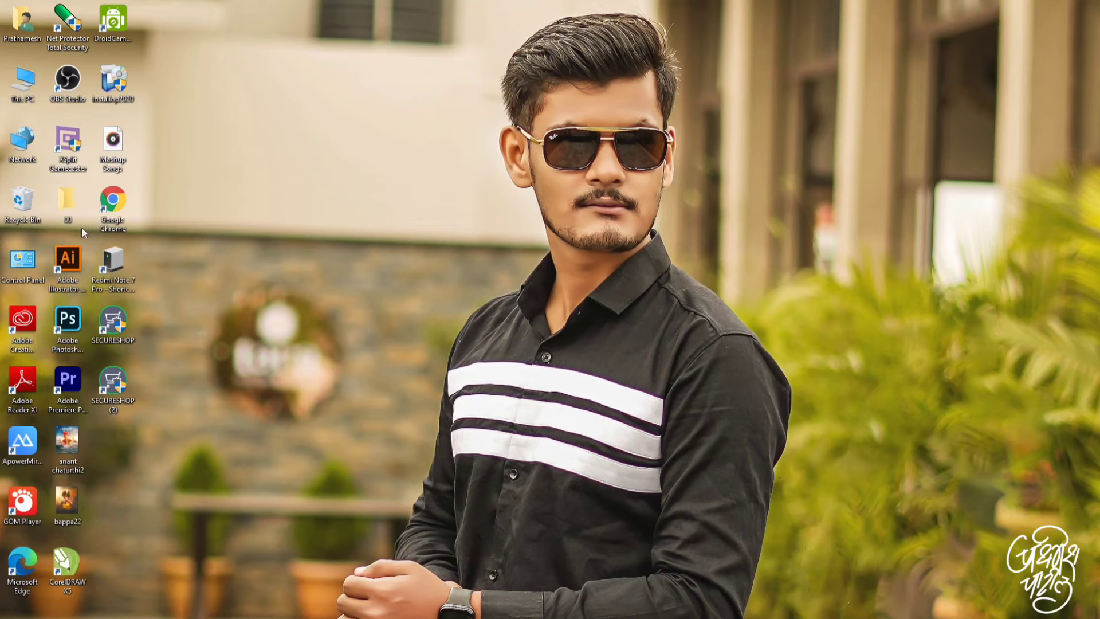
Step: Launch Photoshop and create a white 7 × 5 in, 300 ppi (2100 × 1500 px) document
{"action": "double_click", "coordinate": [71, 316]}
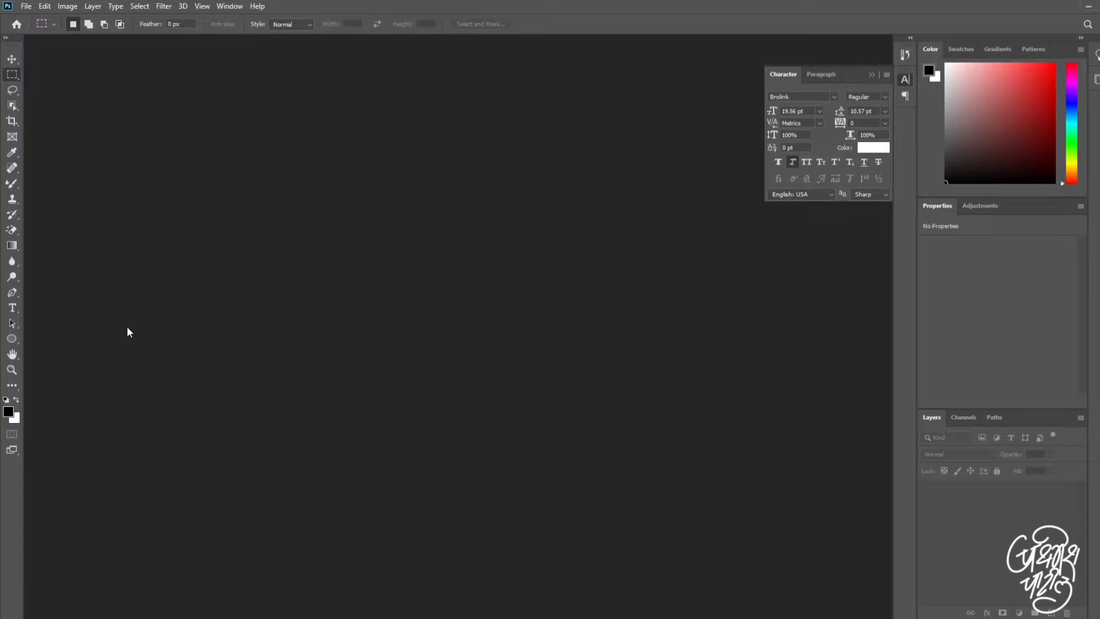
{"action": "left_click", "coordinate": [27, 6]}
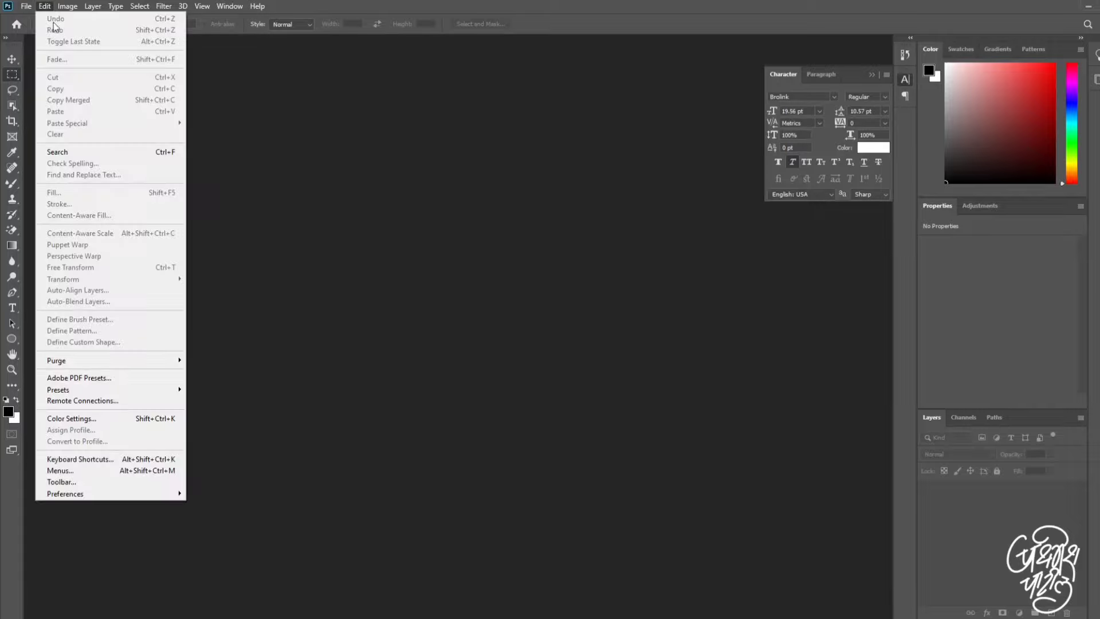
{"action": "left_click", "coordinate": [38, 19]}
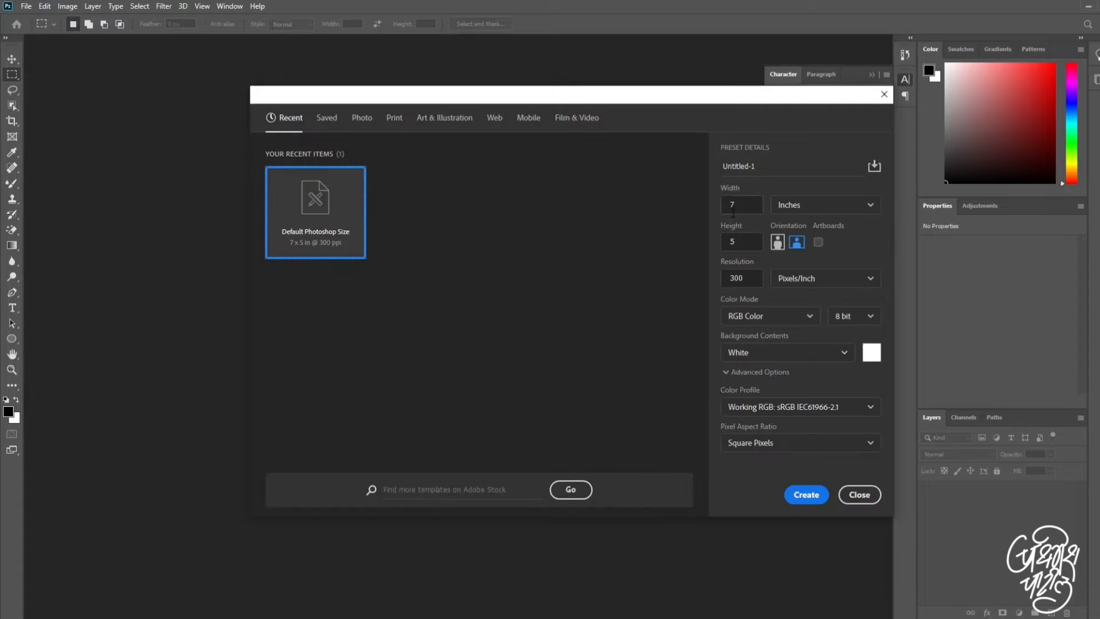
{"action": "left_click", "coordinate": [814, 497]}
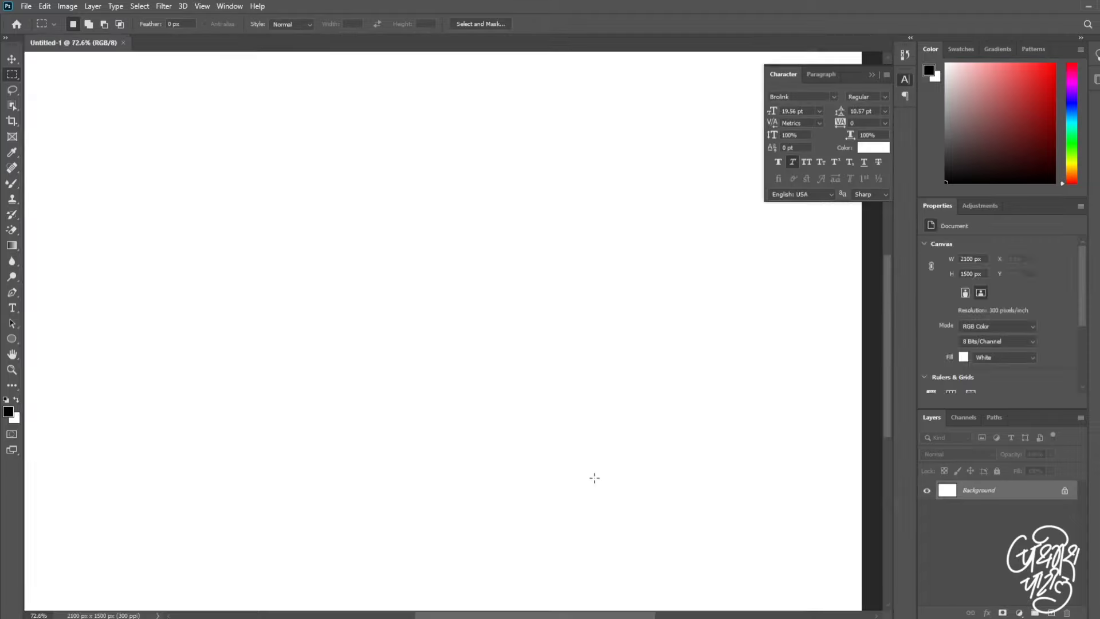
Step: Open the DSC03768[1].png cut-out and drag its layer into Untitled-1
{"action": "scroll", "coordinate": [615, 448], "scroll_direction": "down", "scroll_amount": 1}
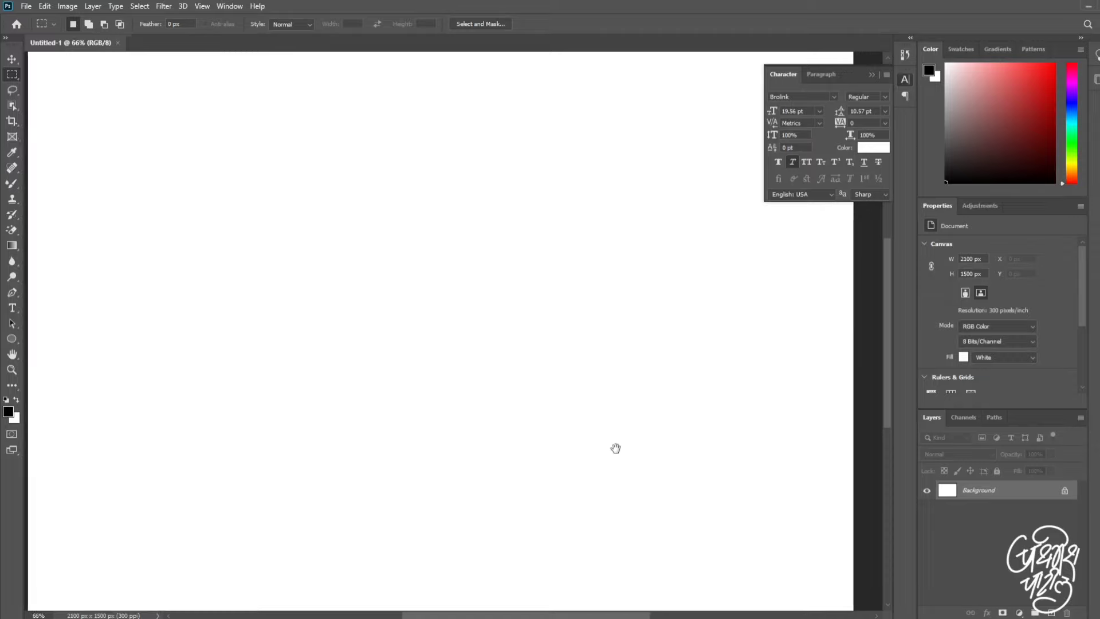
{"action": "left_click_drag", "start_coordinate": [615, 448], "coordinate": [638, 453]}
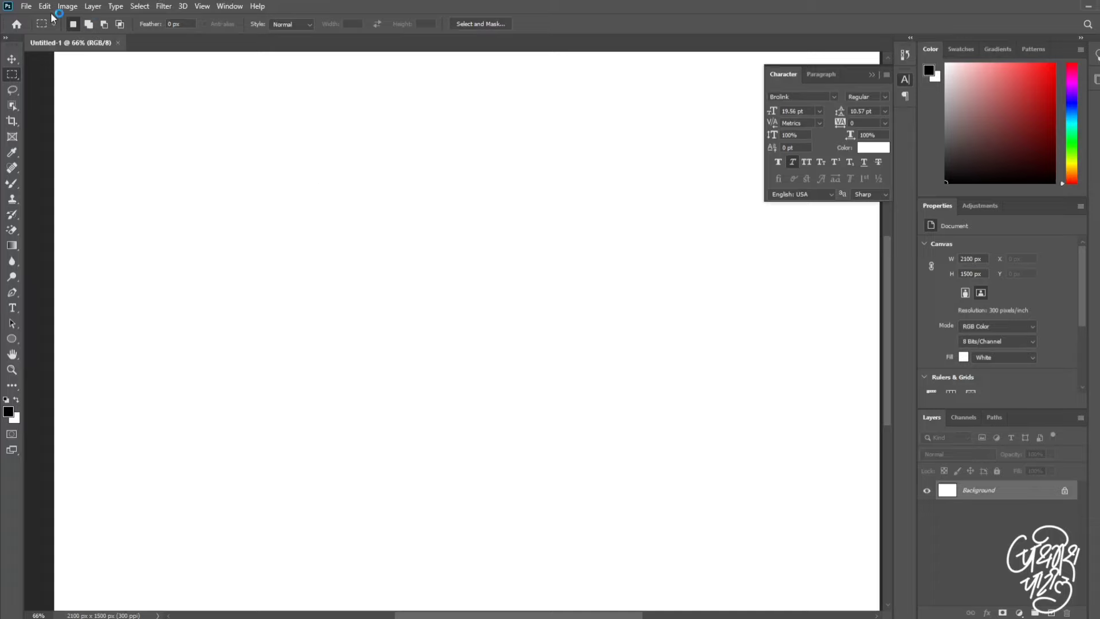
{"action": "left_click", "coordinate": [26, 7]}
{"action": "left_click", "coordinate": [36, 30]}
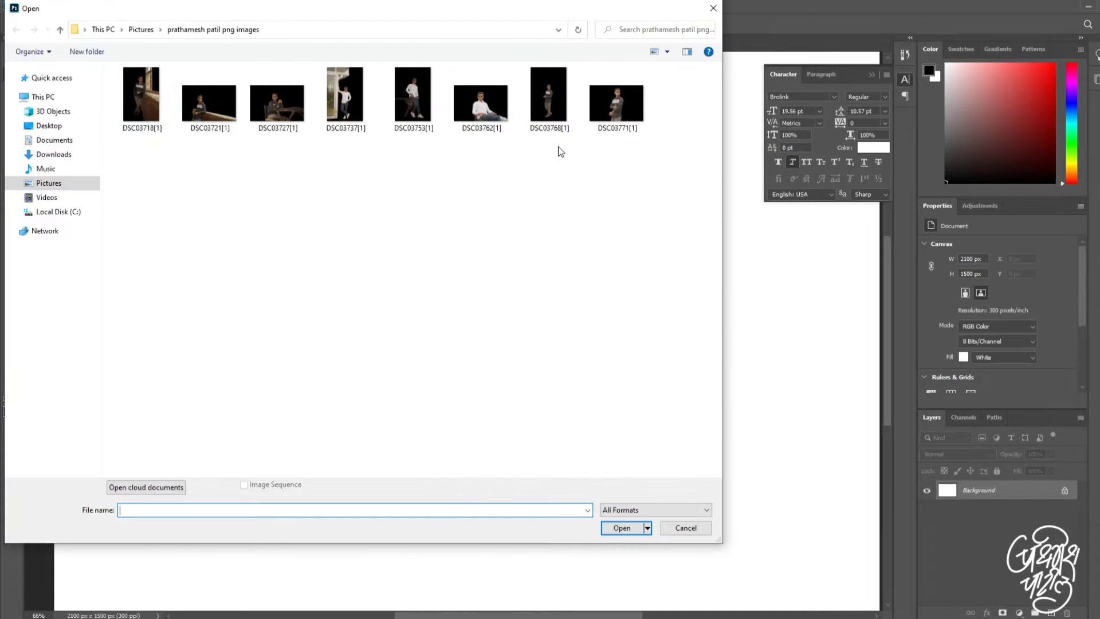
{"action": "double_click", "coordinate": [557, 118]}
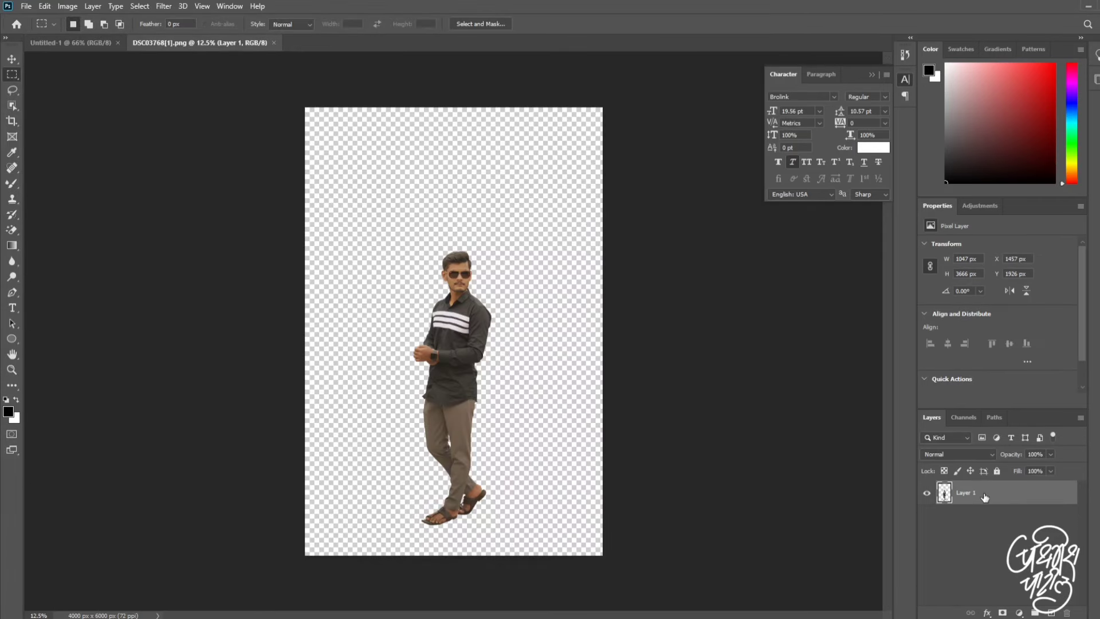
{"action": "mouse_move", "coordinate": [984, 496]}
{"action": "left_mouse_down"}
{"action": "mouse_move", "coordinate": [553, 299]}
{"action": "mouse_move", "coordinate": [435, 290]}
{"action": "mouse_move", "coordinate": [449, 290]}
{"action": "left_mouse_up"}
Step: Move the man down so his head shows and enlarge him slightly
{"action": "key", "text": "ctrl+0"}
{"action": "key", "text": "v"}
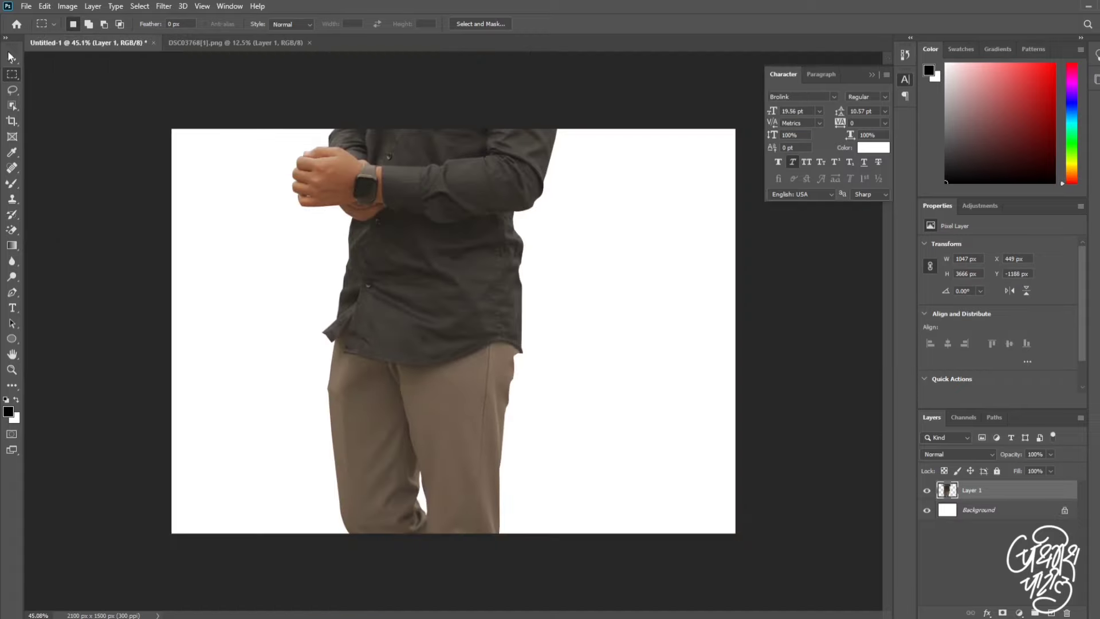
{"action": "left_click_drag", "start_coordinate": [377, 226], "coordinate": [537, 472]}
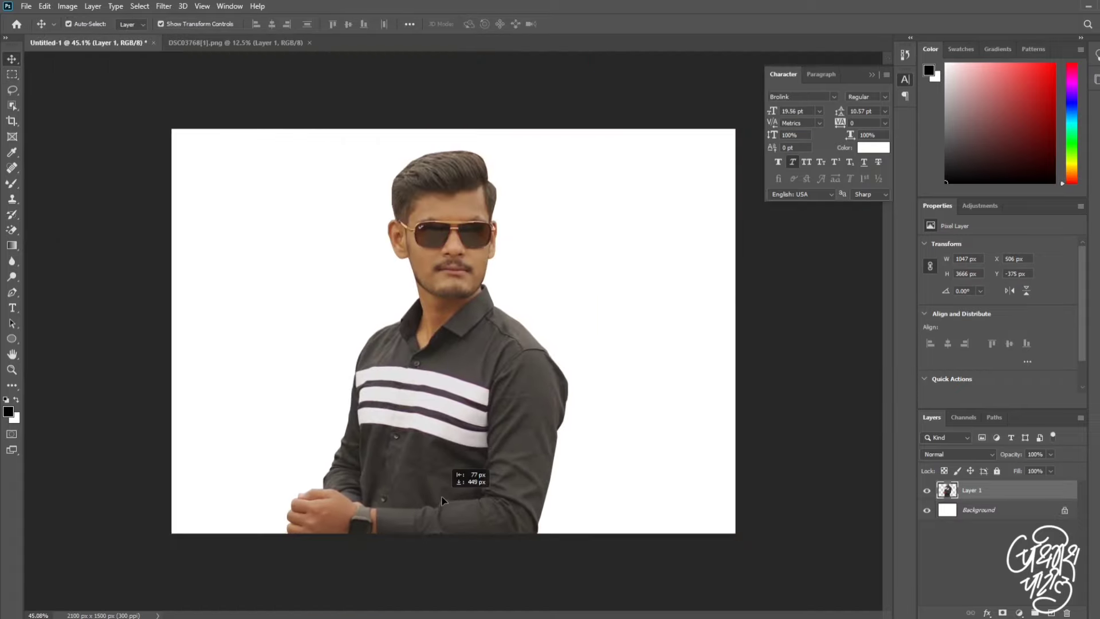
{"action": "key", "text": "ctrl+t"}
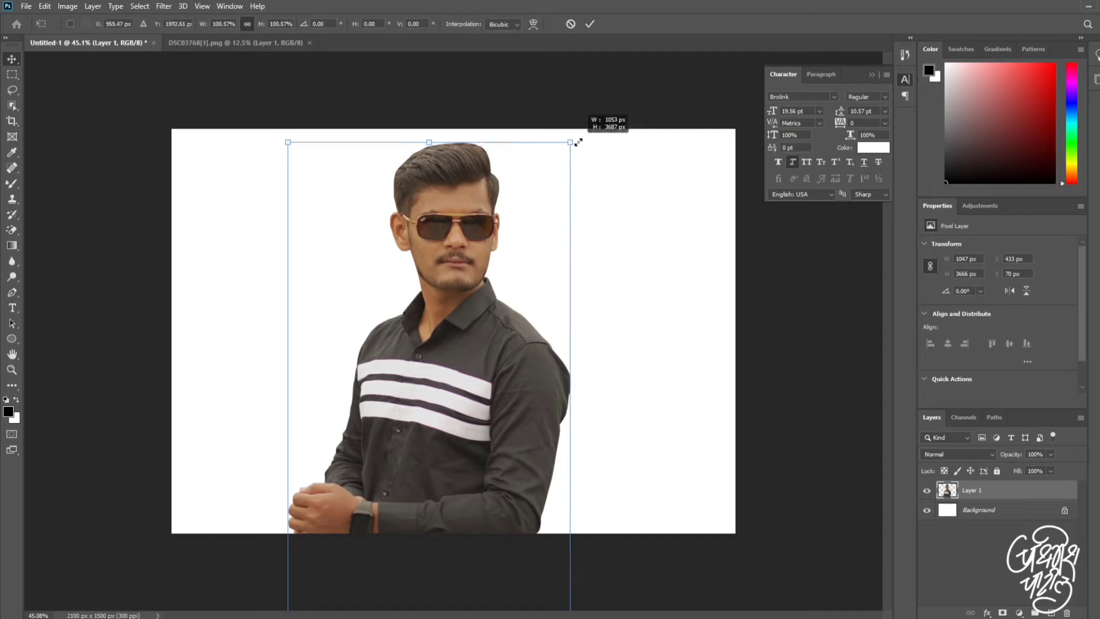
{"action": "left_click_drag", "start_coordinate": [568, 147], "coordinate": [572, 135]}
{"action": "left_click_drag", "start_coordinate": [464, 222], "coordinate": [465, 247]}
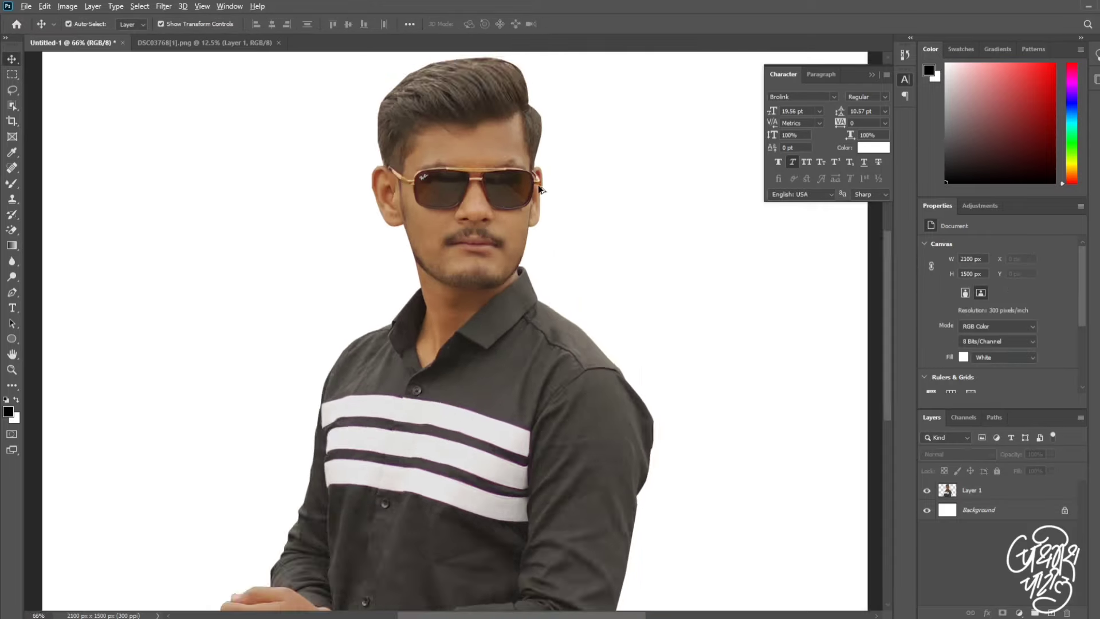
{"action": "key", "text": "Return"}
{"action": "scroll", "coordinate": [413, 212], "scroll_direction": "up", "scroll_amount": 3}
{"action": "scroll", "coordinate": [458, 195], "scroll_direction": "up", "scroll_amount": 3}
{"action": "scroll", "coordinate": [544, 304], "scroll_direction": "down", "scroll_amount": 2}
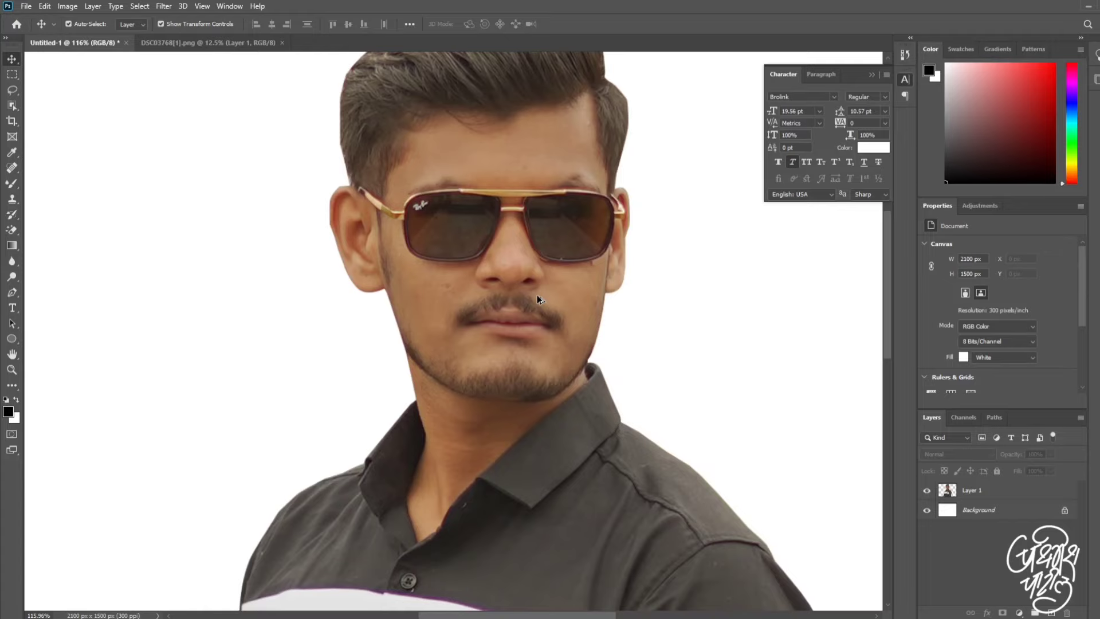
{"action": "scroll", "coordinate": [537, 295], "scroll_direction": "down", "scroll_amount": 2}
{"action": "scroll", "coordinate": [550, 309], "scroll_direction": "down", "scroll_amount": 1}
{"action": "scroll", "coordinate": [565, 328], "scroll_direction": "up", "scroll_amount": 1}
{"action": "scroll", "coordinate": [564, 321], "scroll_direction": "down", "scroll_amount": 1}
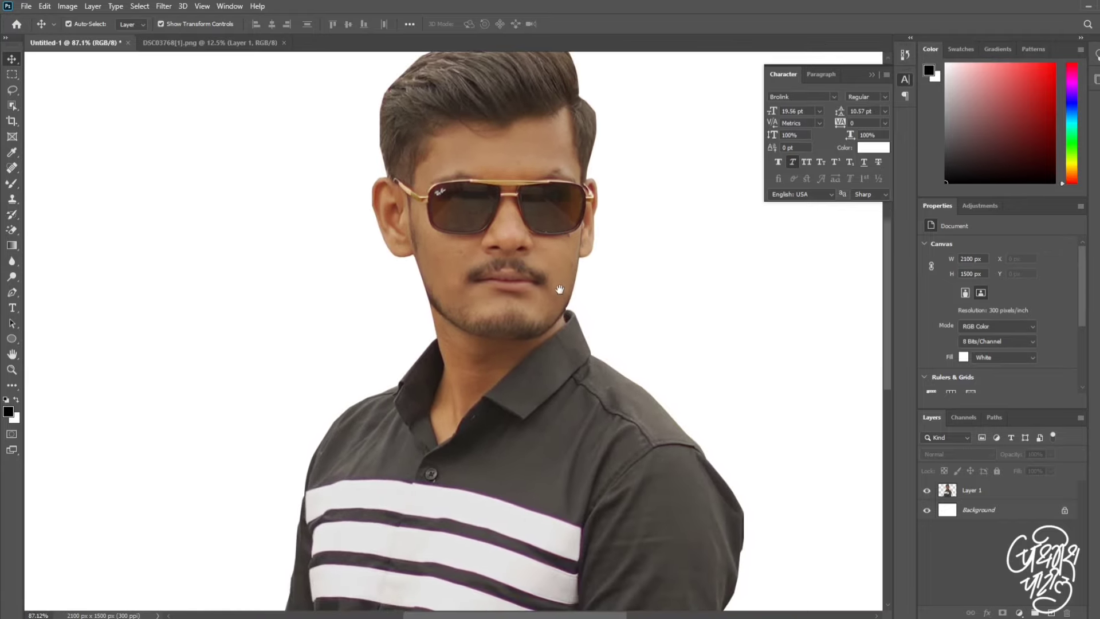
{"action": "scroll", "coordinate": [565, 319], "scroll_direction": "down", "scroll_amount": 1}
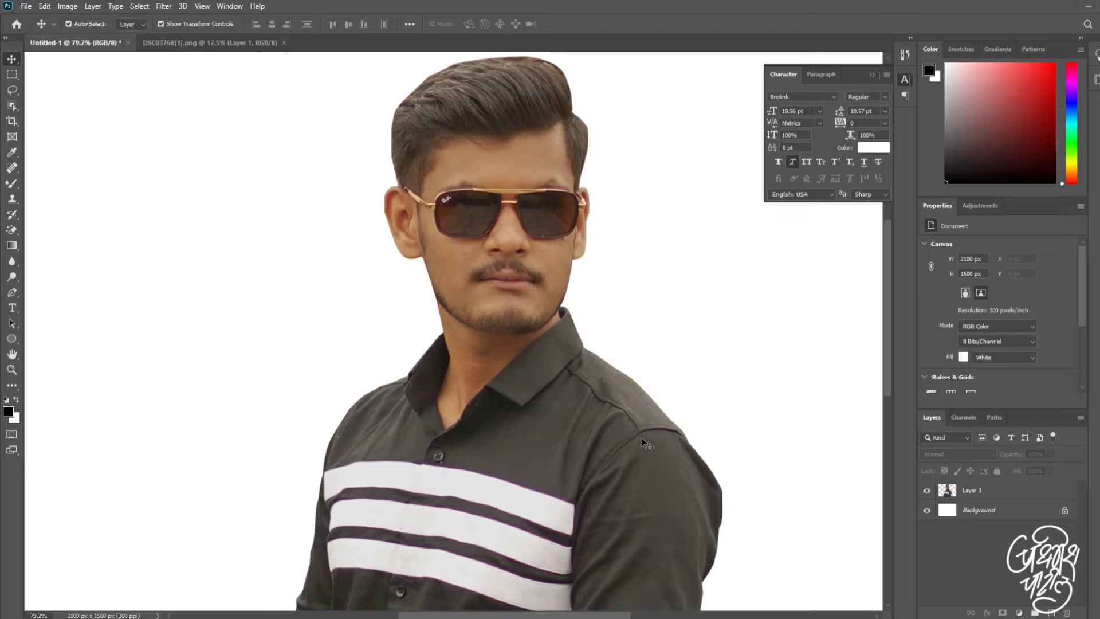
{"action": "scroll", "coordinate": [552, 241], "scroll_direction": "up", "scroll_amount": 3}
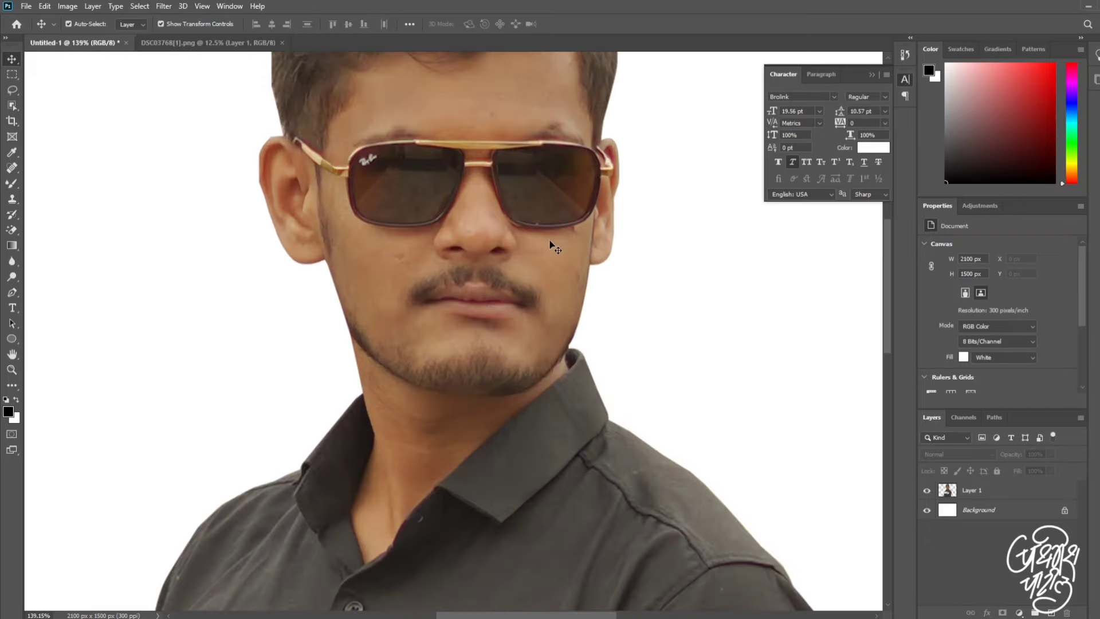
{"action": "left_click_drag", "start_coordinate": [552, 240], "coordinate": [551, 276]}
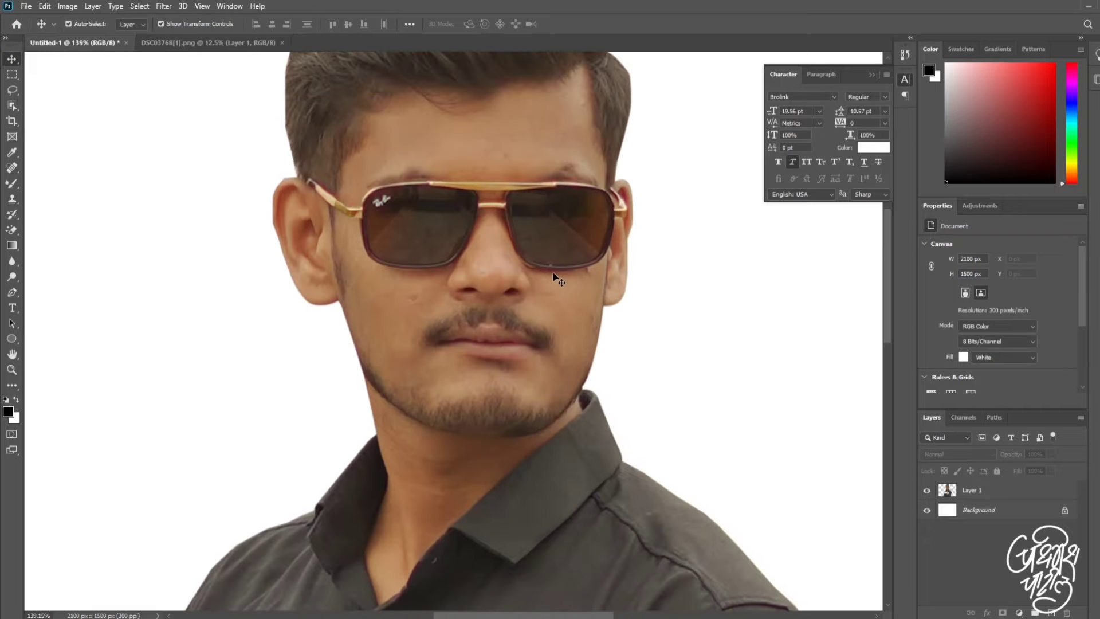
{"action": "scroll", "coordinate": [554, 298], "scroll_direction": "up", "scroll_amount": 1}
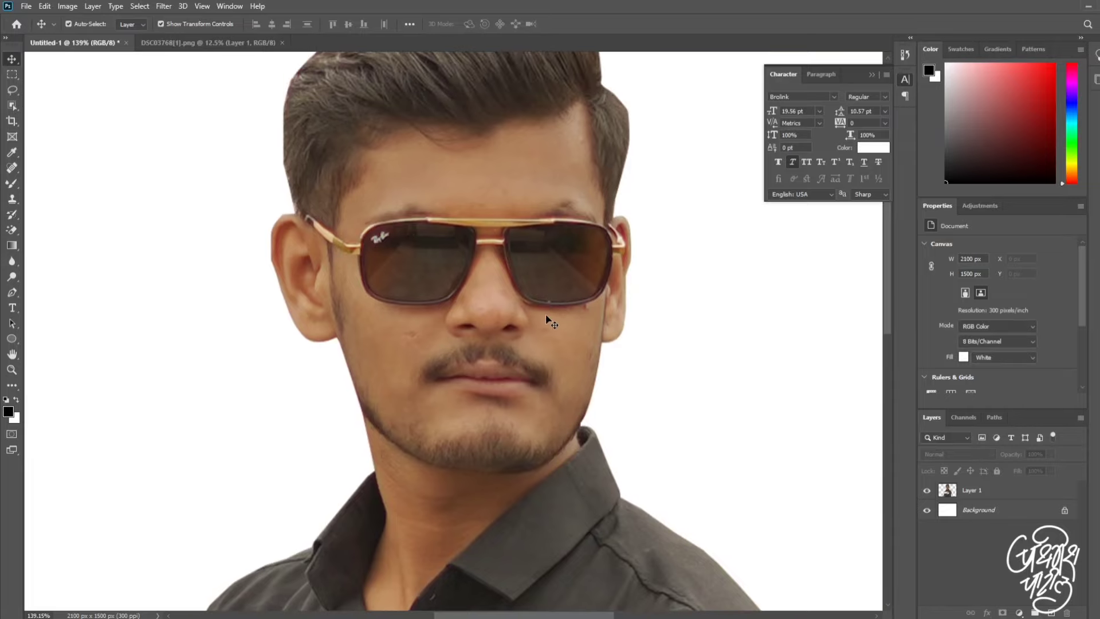
{"action": "scroll", "coordinate": [539, 344], "scroll_direction": "up", "scroll_amount": 1}
{"action": "scroll", "coordinate": [501, 395], "scroll_direction": "down", "scroll_amount": 4}
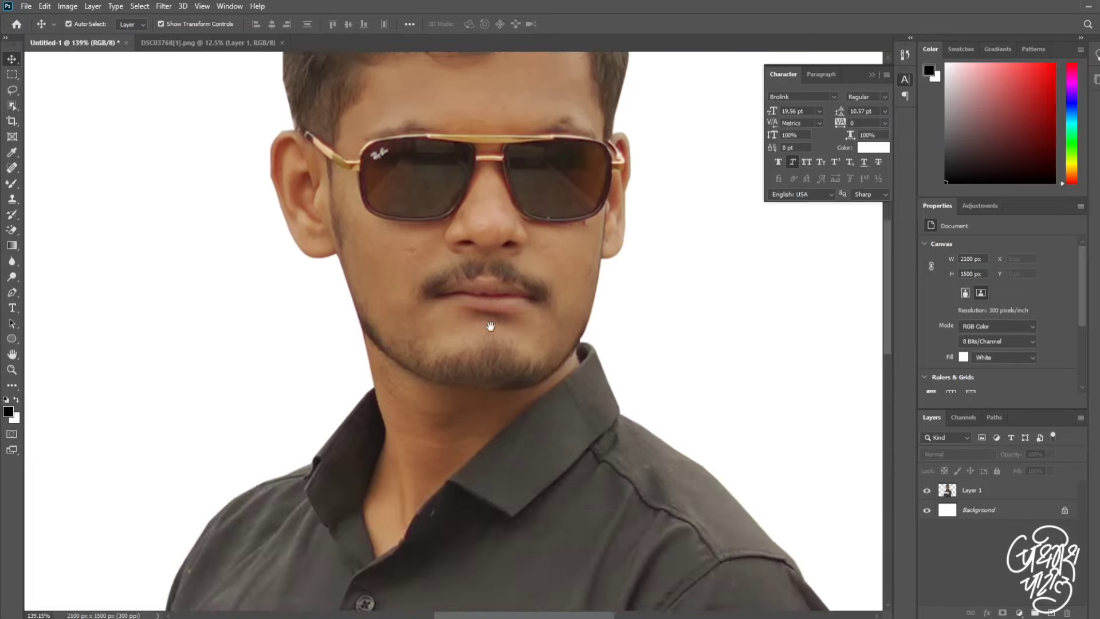
{"action": "left_click_drag", "start_coordinate": [491, 327], "coordinate": [488, 320]}
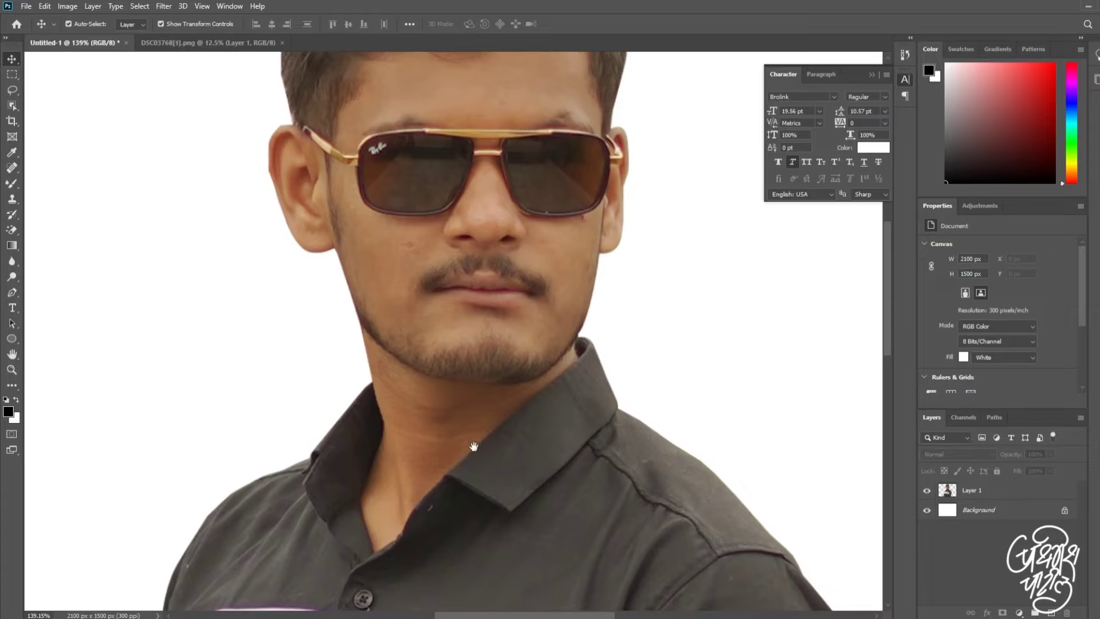
{"action": "left_click_drag", "start_coordinate": [472, 449], "coordinate": [505, 567]}
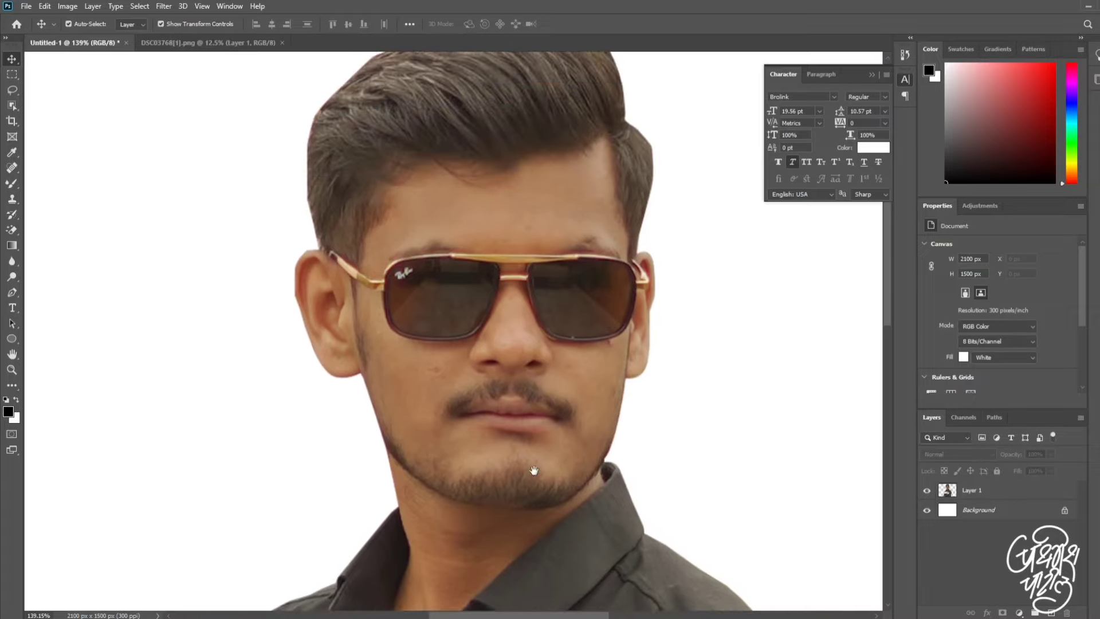
{"action": "left_click_drag", "start_coordinate": [562, 418], "coordinate": [561, 452]}
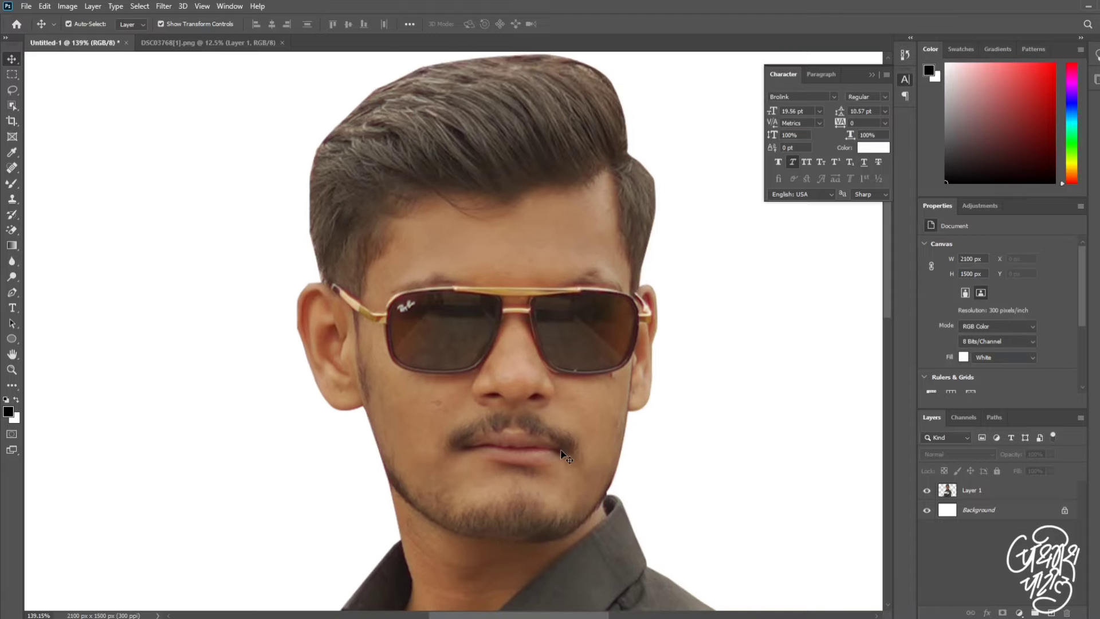
{"action": "scroll", "coordinate": [515, 446], "scroll_direction": "up", "scroll_amount": 1}
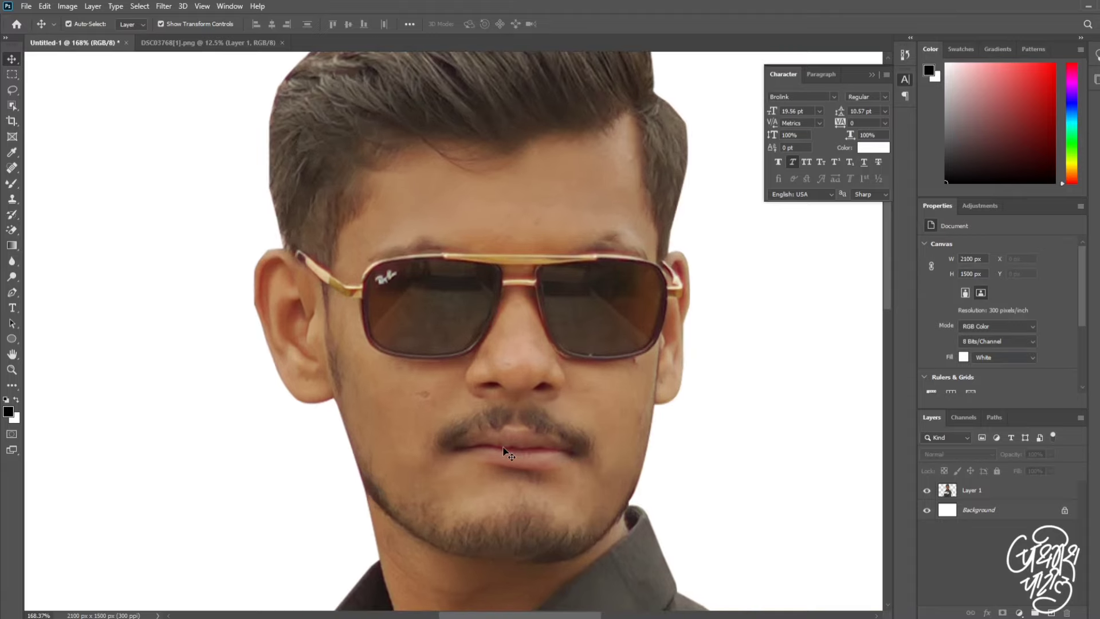
Step: Spot-heal the blemishes on Layer 1's left cheek and beside the glasses with a smaller brush
{"action": "left_click", "coordinate": [12, 168]}
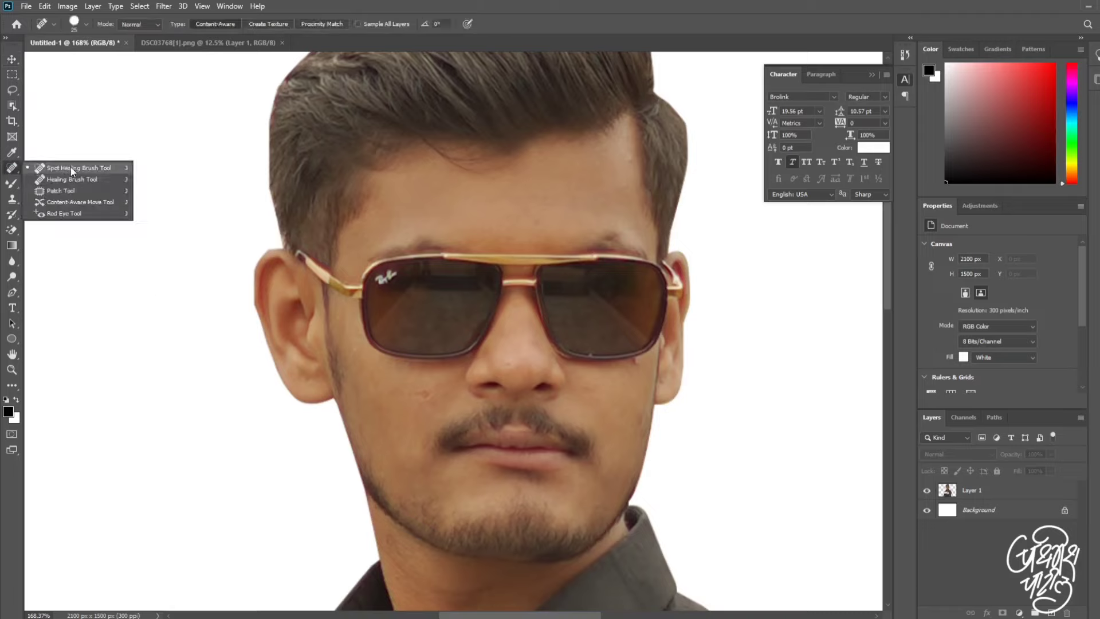
{"action": "left_click", "coordinate": [71, 166]}
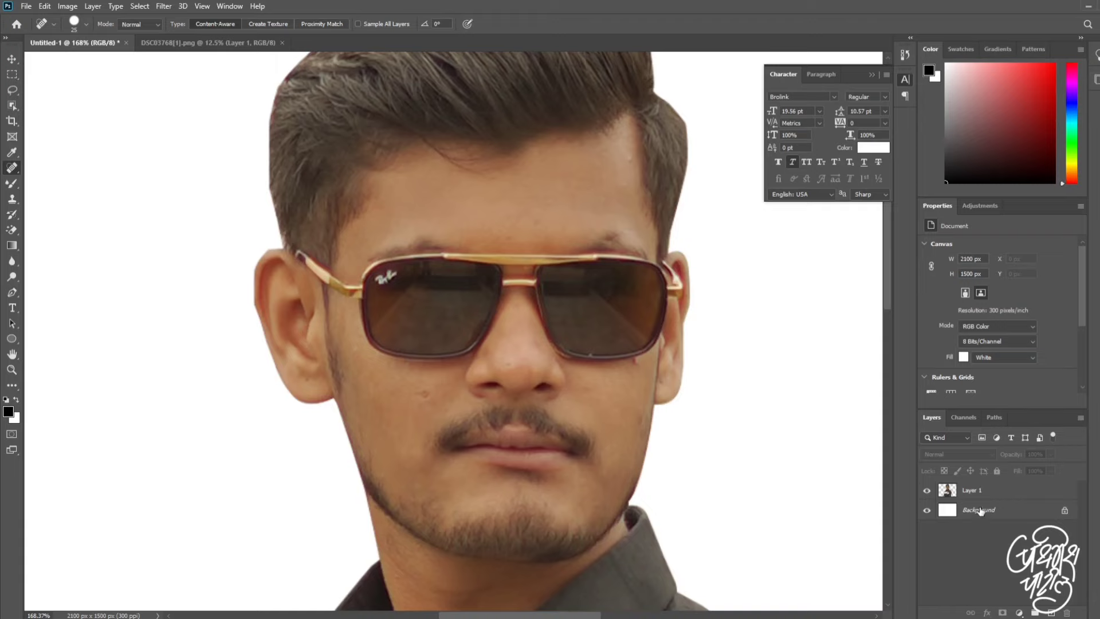
{"action": "left_click", "coordinate": [973, 491]}
{"action": "scroll", "coordinate": [551, 405], "scroll_direction": "up", "scroll_amount": 1}
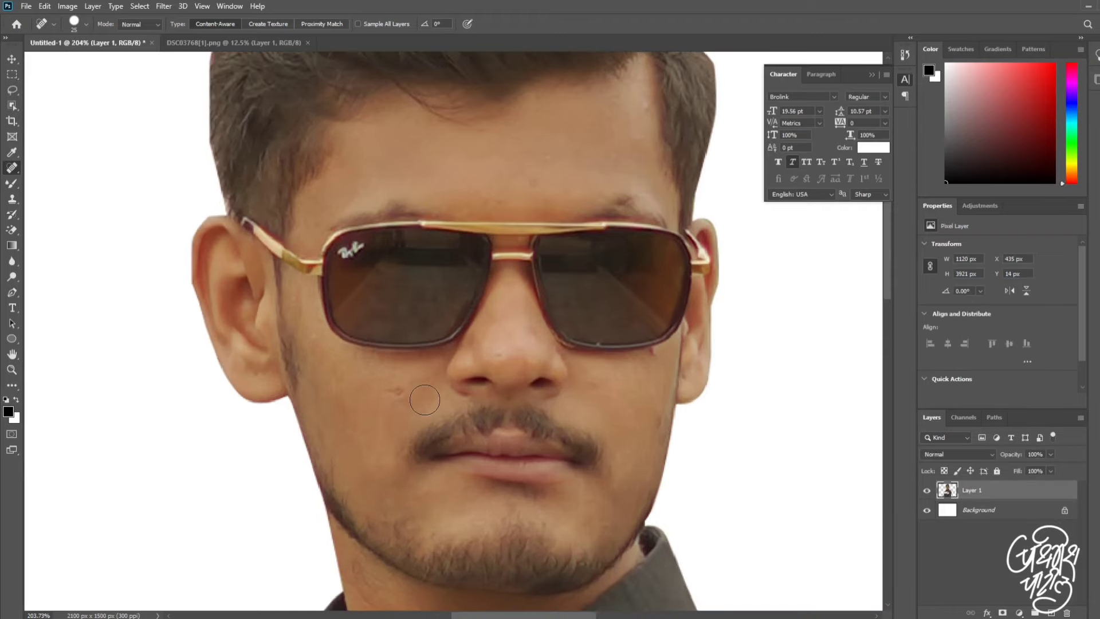
{"action": "left_click", "coordinate": [395, 389]}
{"action": "key", "text": "bracketleft"}
{"action": "left_click", "coordinate": [656, 360]}
Step: Zoom and pan the view to frame the face and striped shirt
{"action": "scroll", "coordinate": [610, 387], "scroll_direction": "down", "scroll_amount": 2}
{"action": "scroll", "coordinate": [610, 388], "scroll_direction": "down", "scroll_amount": 1}
{"action": "scroll", "coordinate": [610, 388], "scroll_direction": "down", "scroll_amount": 1}
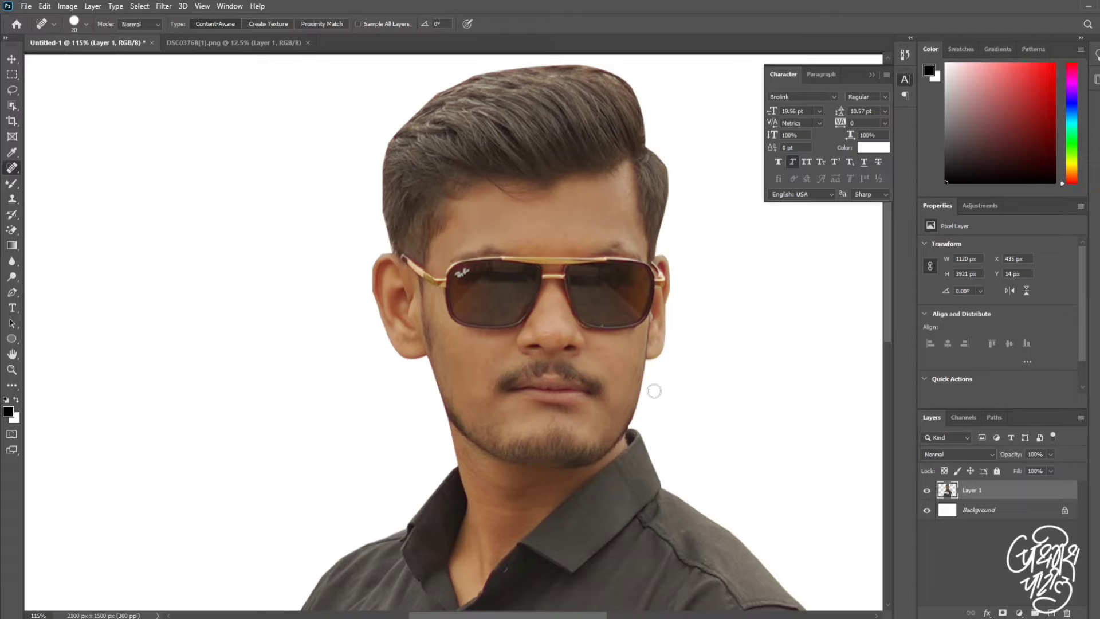
{"action": "left_click_drag", "start_coordinate": [629, 393], "coordinate": [614, 365]}
{"action": "scroll", "coordinate": [615, 365], "scroll_direction": "down", "scroll_amount": 2}
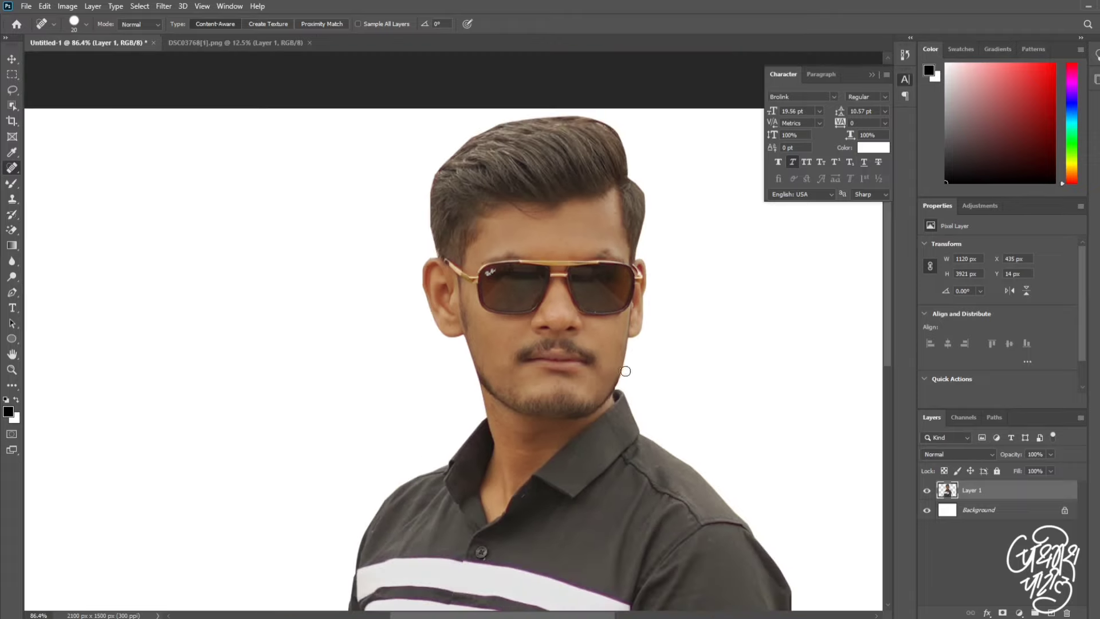
{"action": "left_click_drag", "start_coordinate": [662, 362], "coordinate": [583, 309]}
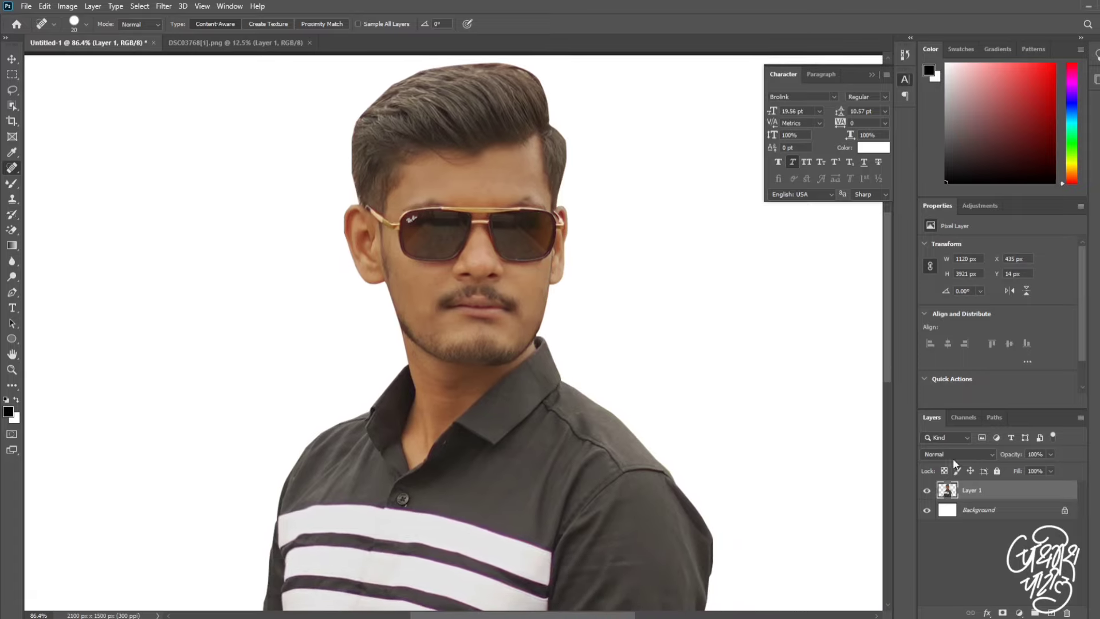
Step: Select the whole canvas, mask Layer 1 to it and apply the mask
{"action": "left_click", "coordinate": [12, 75]}
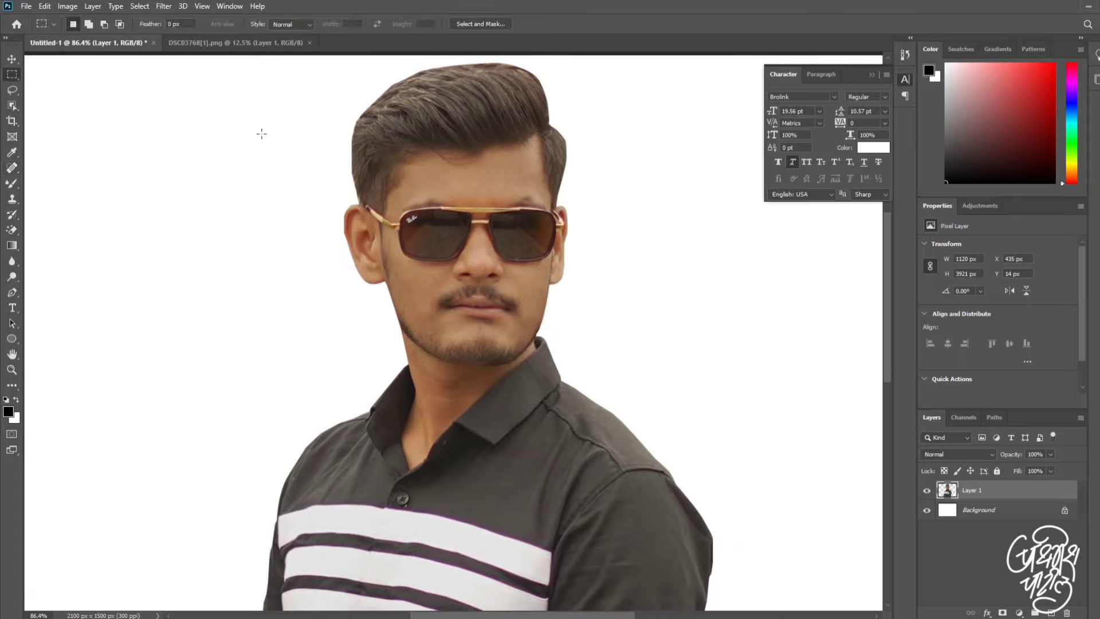
{"action": "scroll", "coordinate": [261, 130], "scroll_direction": "down", "scroll_amount": 1}
{"action": "scroll", "coordinate": [361, 172], "scroll_direction": "down", "scroll_amount": 1}
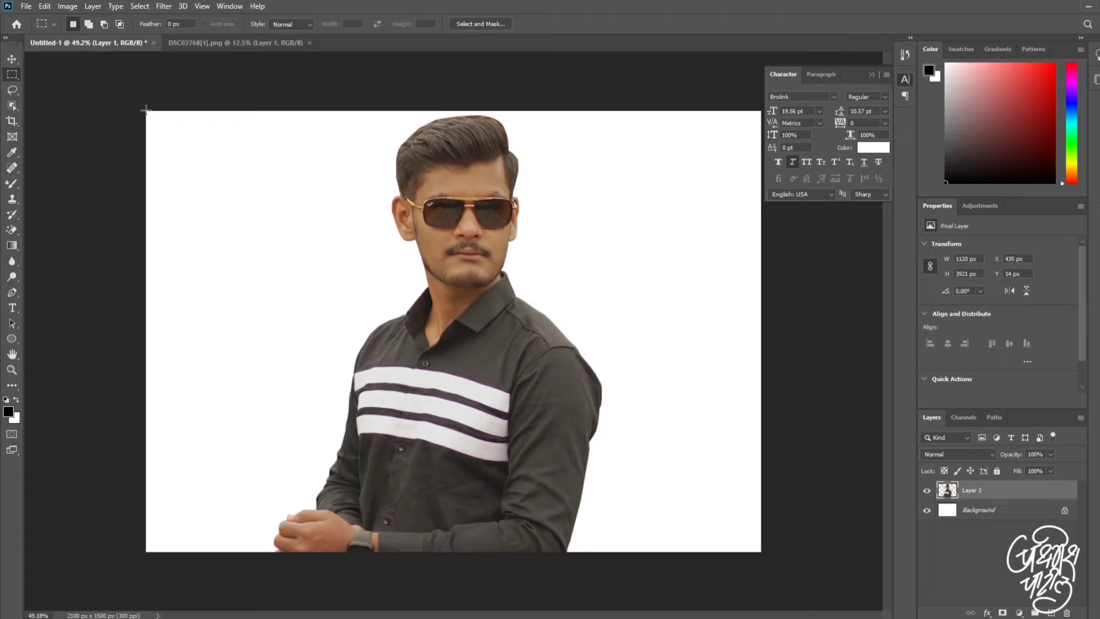
{"action": "left_click_drag", "start_coordinate": [147, 111], "coordinate": [783, 558]}
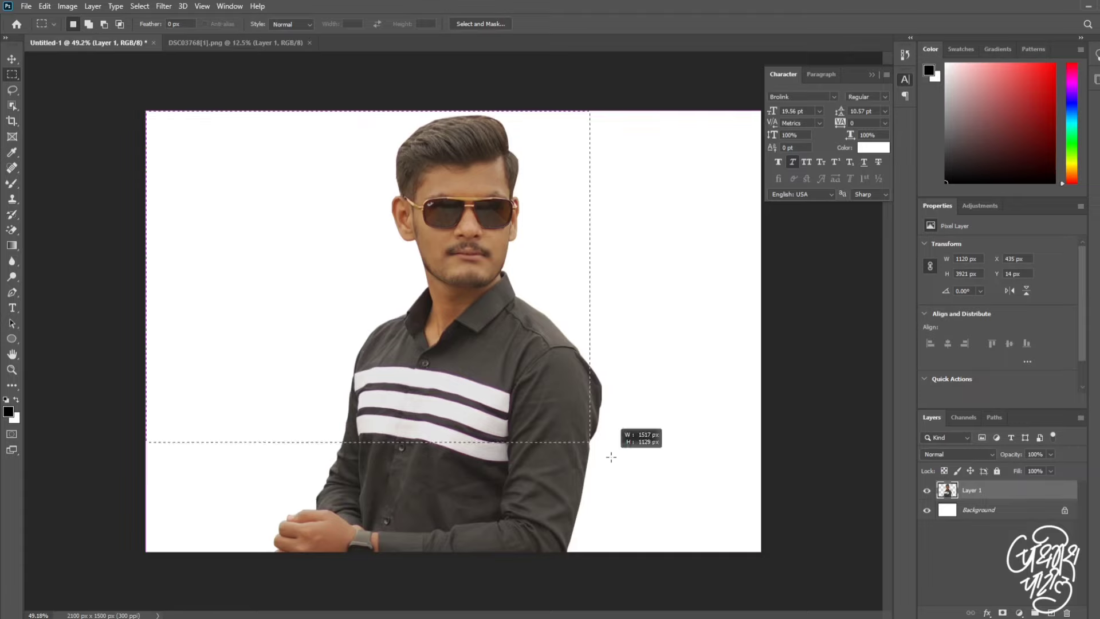
{"action": "left_click", "coordinate": [1003, 613]}
{"action": "scroll", "coordinate": [616, 406], "scroll_direction": "up", "scroll_amount": 2}
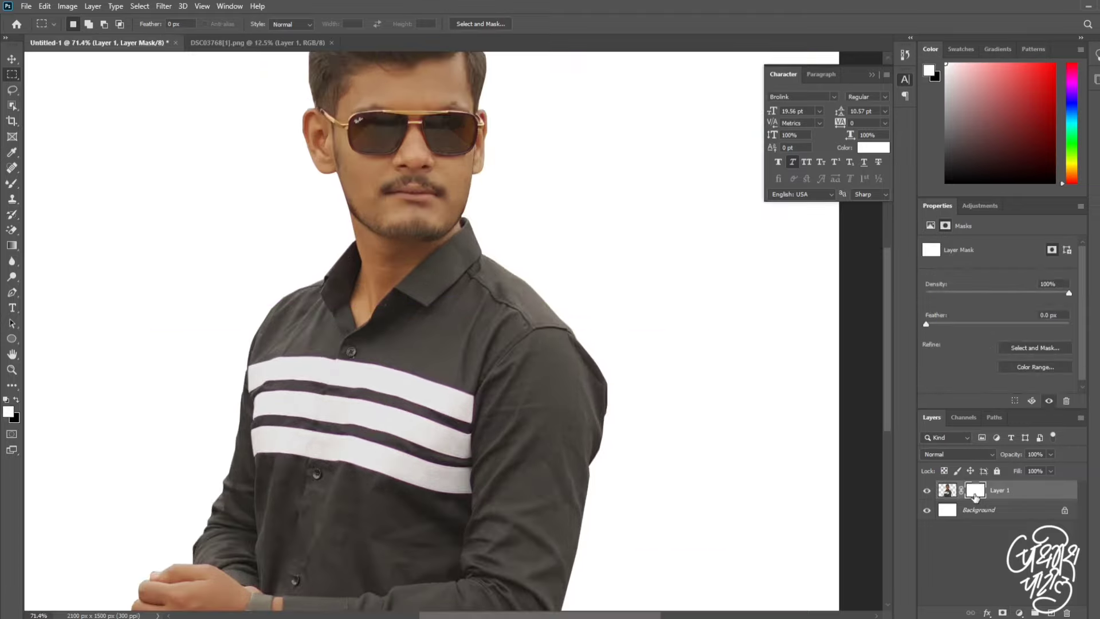
{"action": "right_click", "coordinate": [976, 490]}
{"action": "left_click", "coordinate": [1014, 526]}
Step: Open the Camera Raw Filter on Layer 1
{"action": "scroll", "coordinate": [667, 421], "scroll_direction": "down", "scroll_amount": 2}
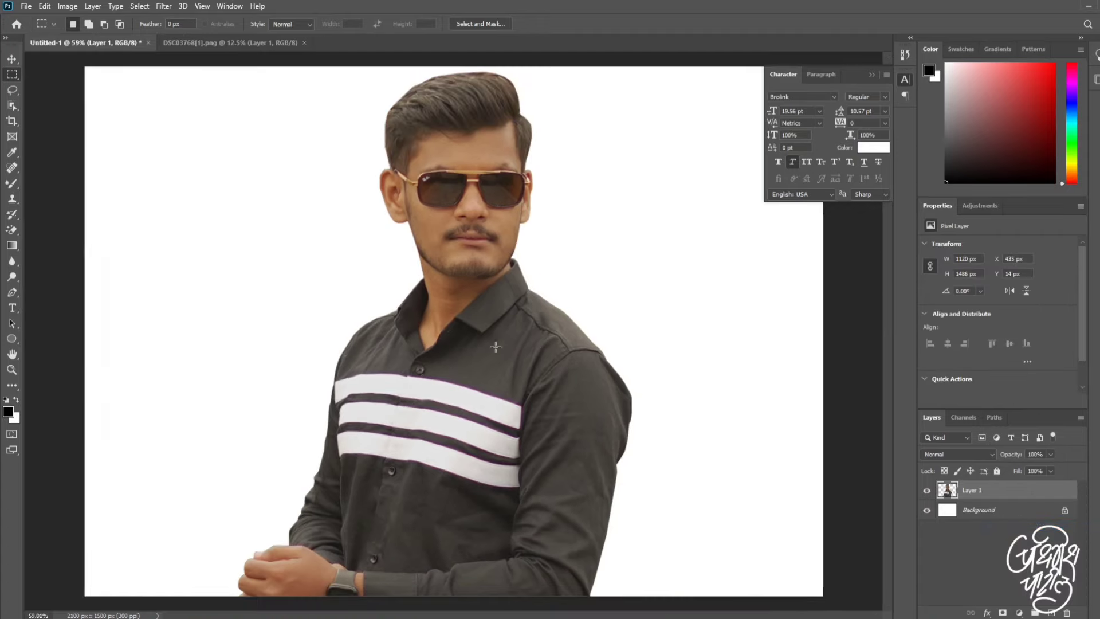
{"action": "scroll", "coordinate": [476, 295], "scroll_direction": "up", "scroll_amount": 1}
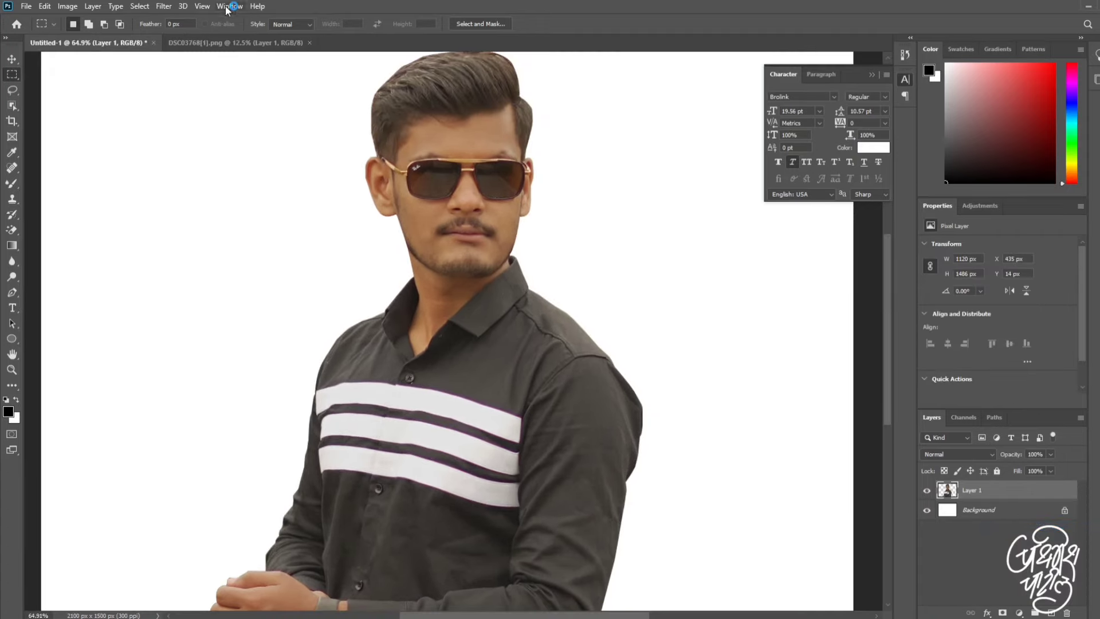
{"action": "left_click", "coordinate": [164, 6]}
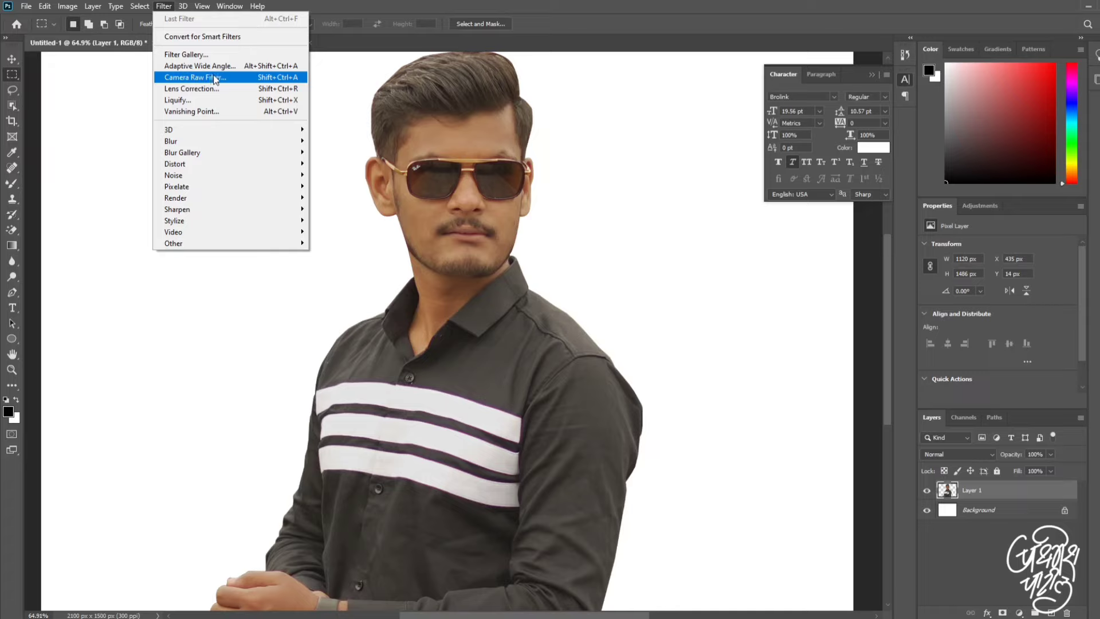
{"action": "left_click", "coordinate": [214, 78]}
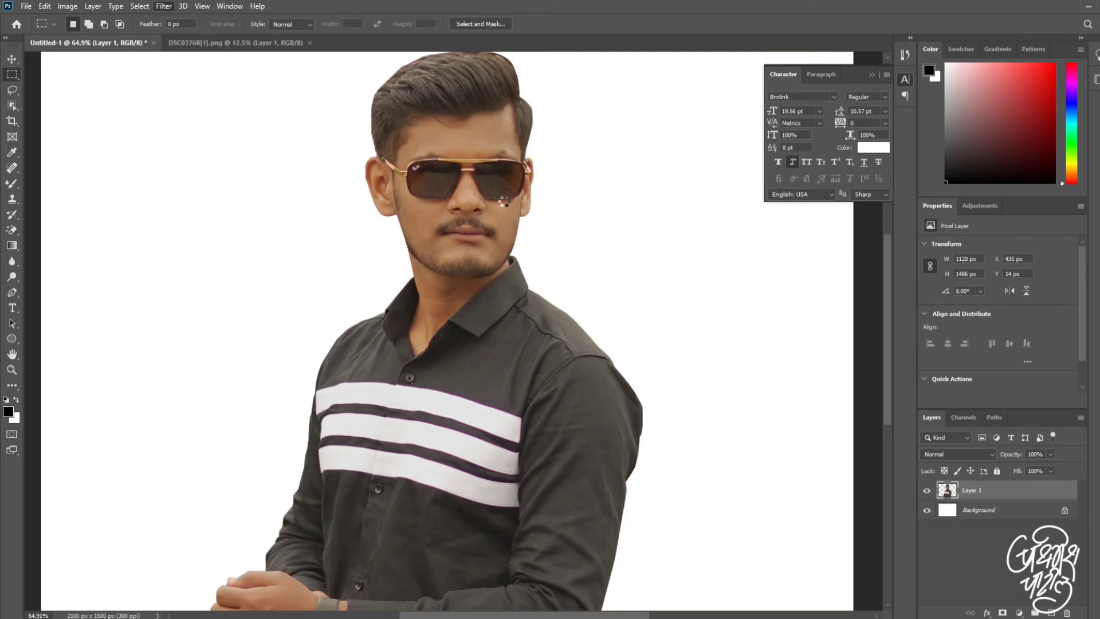
Step: Apply Auto tone (Contrast +5, Highlights −71, Whites +20, Blacks −46, Vibrance +20) and raise Exposure to +0.45
{"action": "scroll", "coordinate": [496, 213], "scroll_direction": "up", "scroll_amount": 1}
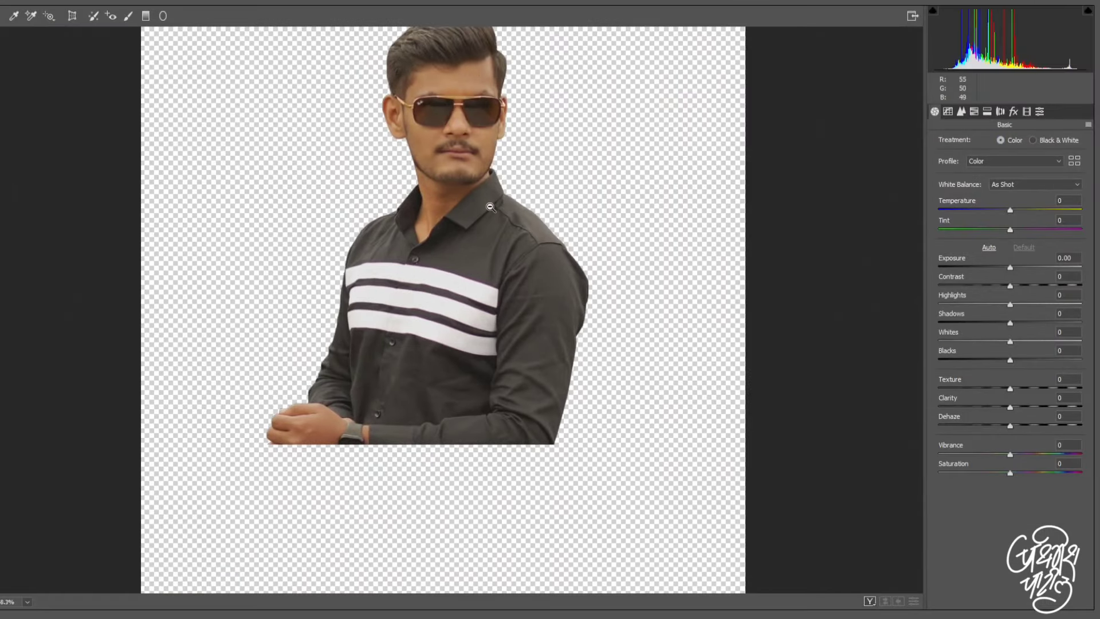
{"action": "scroll", "coordinate": [487, 200], "scroll_direction": "up", "scroll_amount": 1}
{"action": "scroll", "coordinate": [468, 245], "scroll_direction": "up", "scroll_amount": 1}
{"action": "scroll", "coordinate": [468, 241], "scroll_direction": "up", "scroll_amount": 1}
{"action": "scroll", "coordinate": [469, 207], "scroll_direction": "up", "scroll_amount": 1}
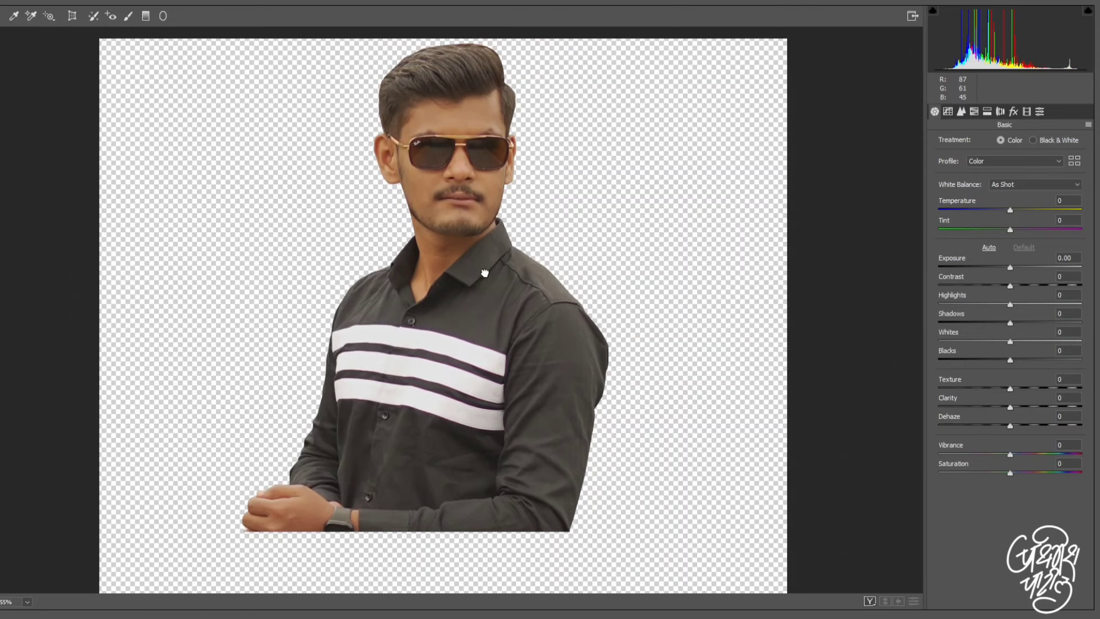
{"action": "scroll", "coordinate": [484, 270], "scroll_direction": "up", "scroll_amount": 1}
{"action": "scroll", "coordinate": [481, 229], "scroll_direction": "up", "scroll_amount": 1}
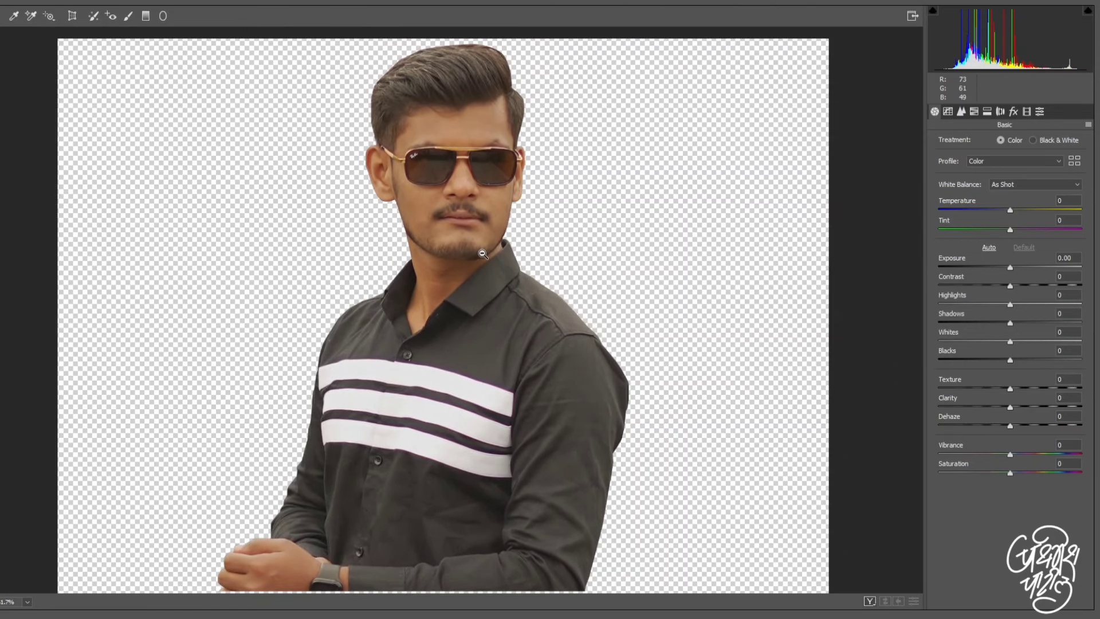
{"action": "scroll", "coordinate": [484, 252], "scroll_direction": "up", "scroll_amount": 1}
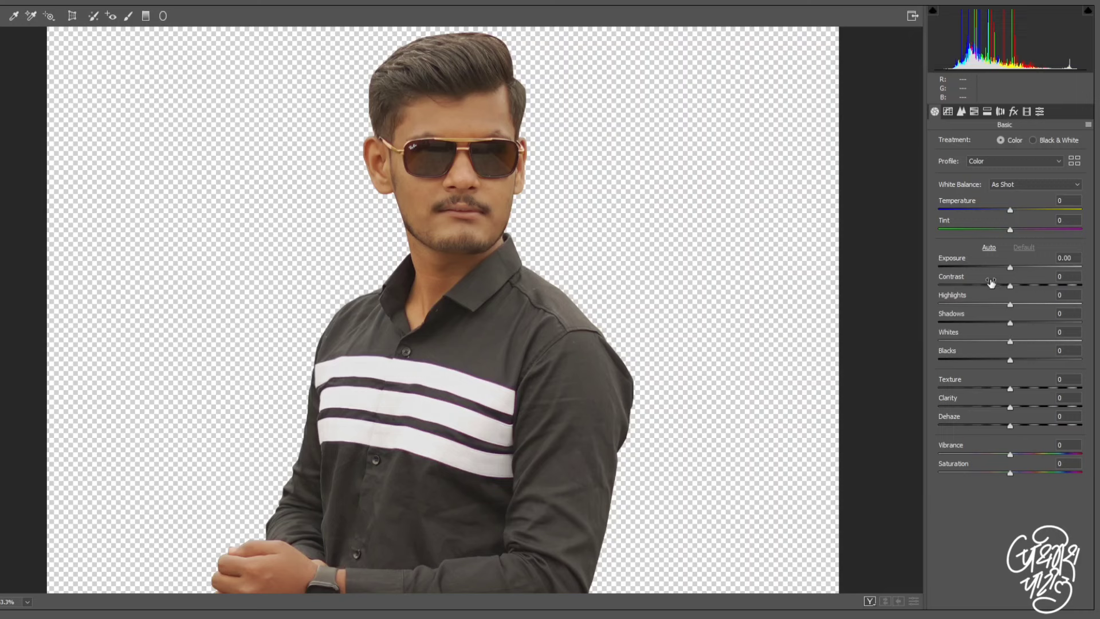
{"action": "left_click", "coordinate": [989, 249]}
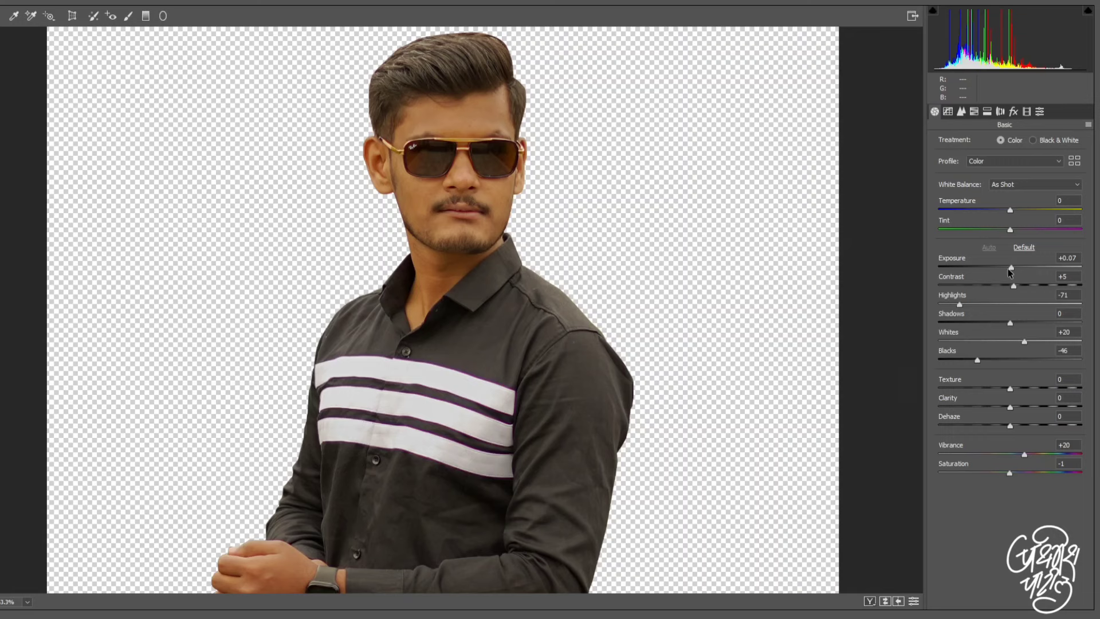
{"action": "left_click_drag", "start_coordinate": [1012, 267], "coordinate": [1016, 267]}
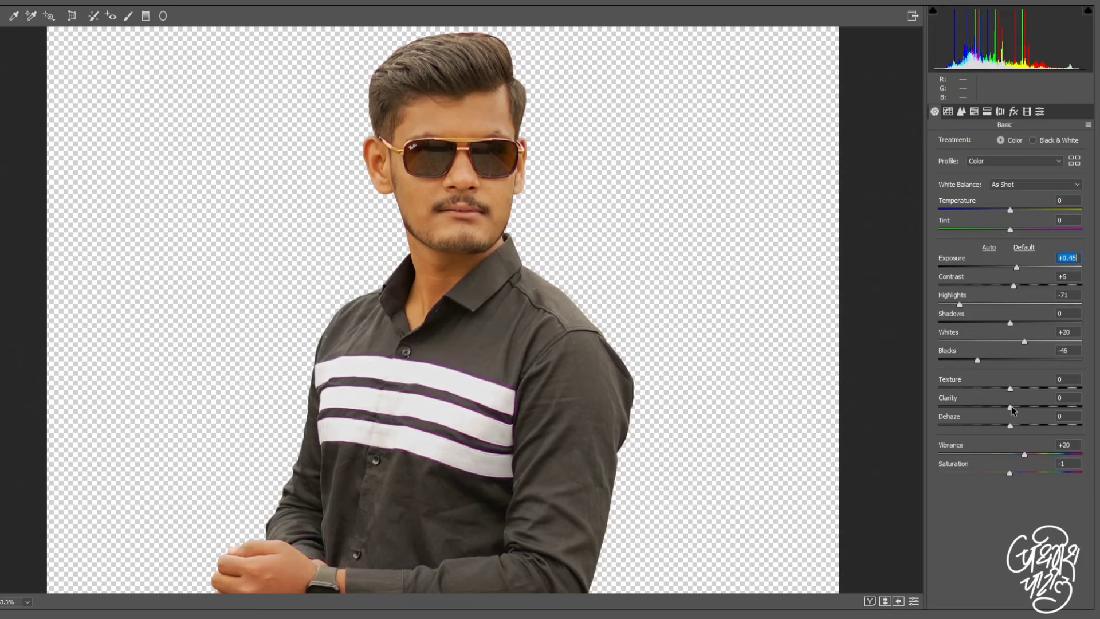
Step: Raise Clarity to +76 and Texture to +41 in the Basic panel
{"action": "left_click_drag", "start_coordinate": [1011, 408], "coordinate": [1065, 408]}
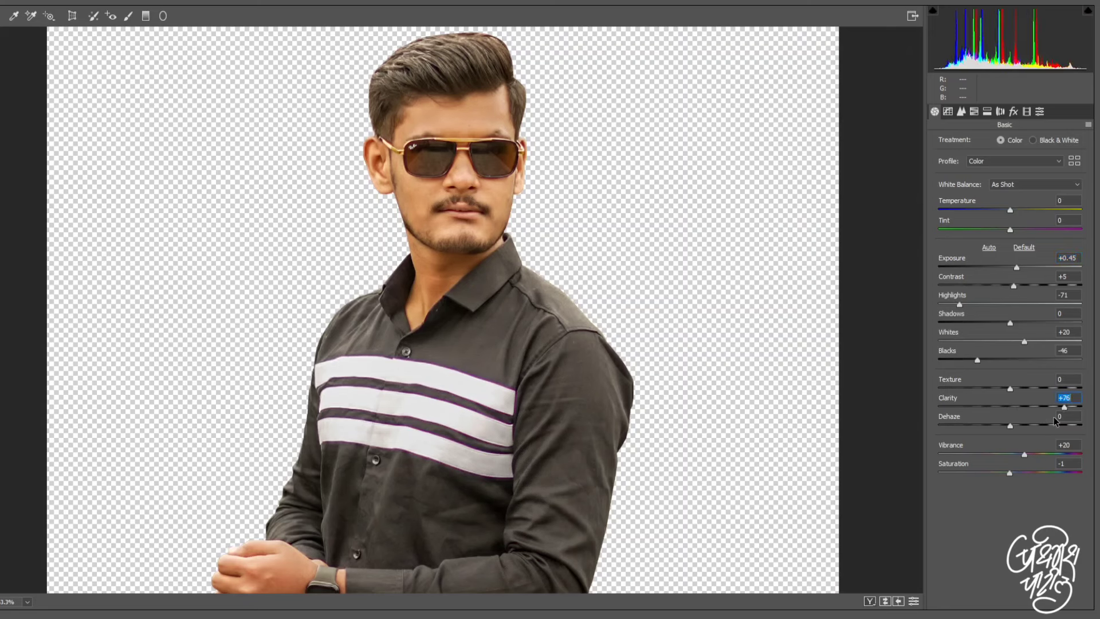
{"action": "left_click_drag", "start_coordinate": [1011, 388], "coordinate": [1022, 389]}
{"action": "left_click_drag", "start_coordinate": [1022, 394], "coordinate": [1037, 389]}
{"action": "key", "text": "ctrl+plus"}
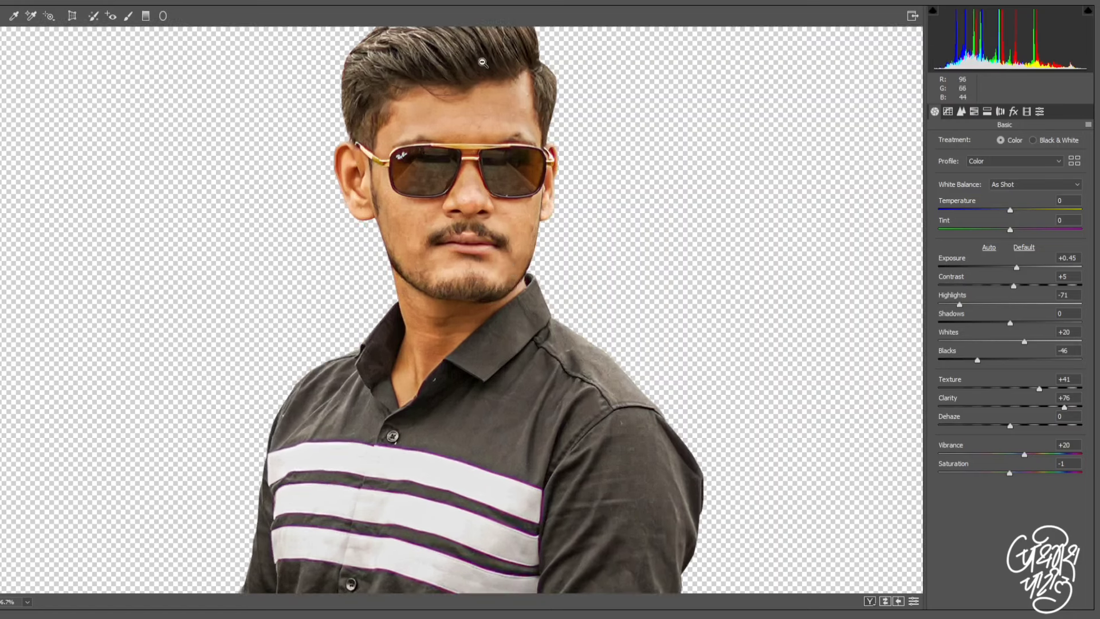
Step: Toggle the before/after comparison back to the edit and bring up the Tone Curve panel
{"action": "scroll", "coordinate": [483, 62], "scroll_direction": "up", "scroll_amount": 1}
{"action": "scroll", "coordinate": [465, 80], "scroll_direction": "up", "scroll_amount": 1}
{"action": "scroll", "coordinate": [448, 97], "scroll_direction": "up", "scroll_amount": 1}
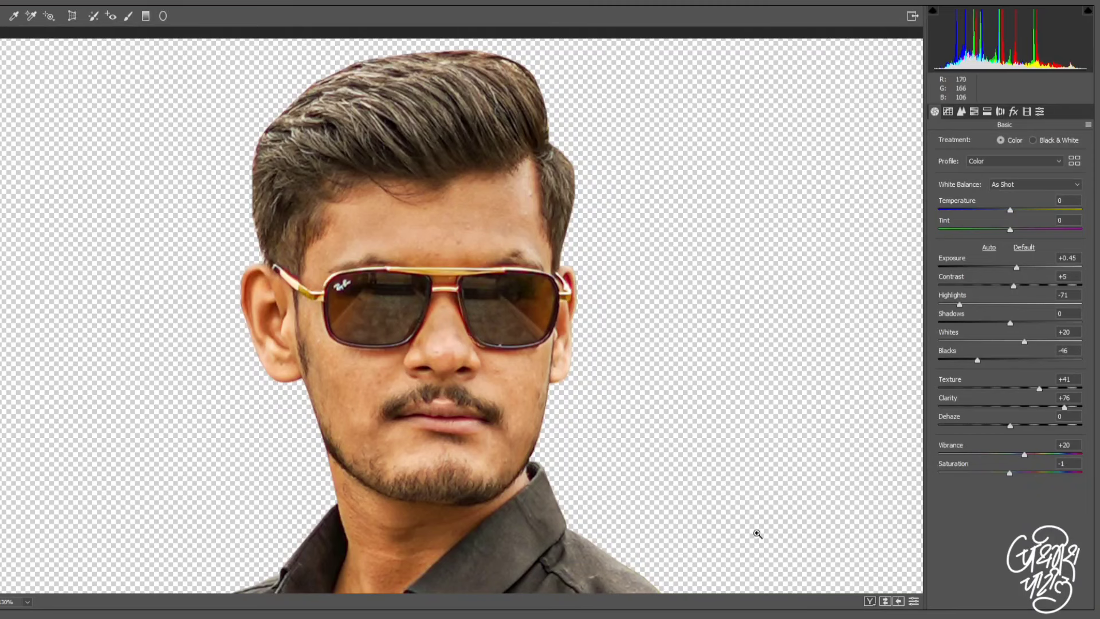
{"action": "left_click", "coordinate": [883, 603]}
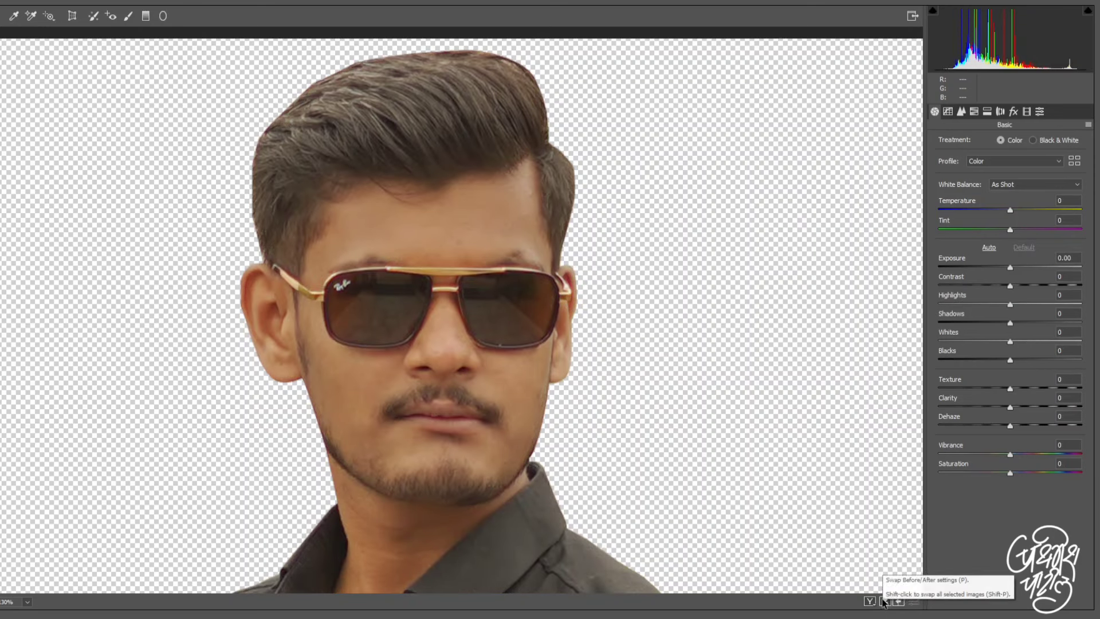
{"action": "left_click", "coordinate": [883, 603]}
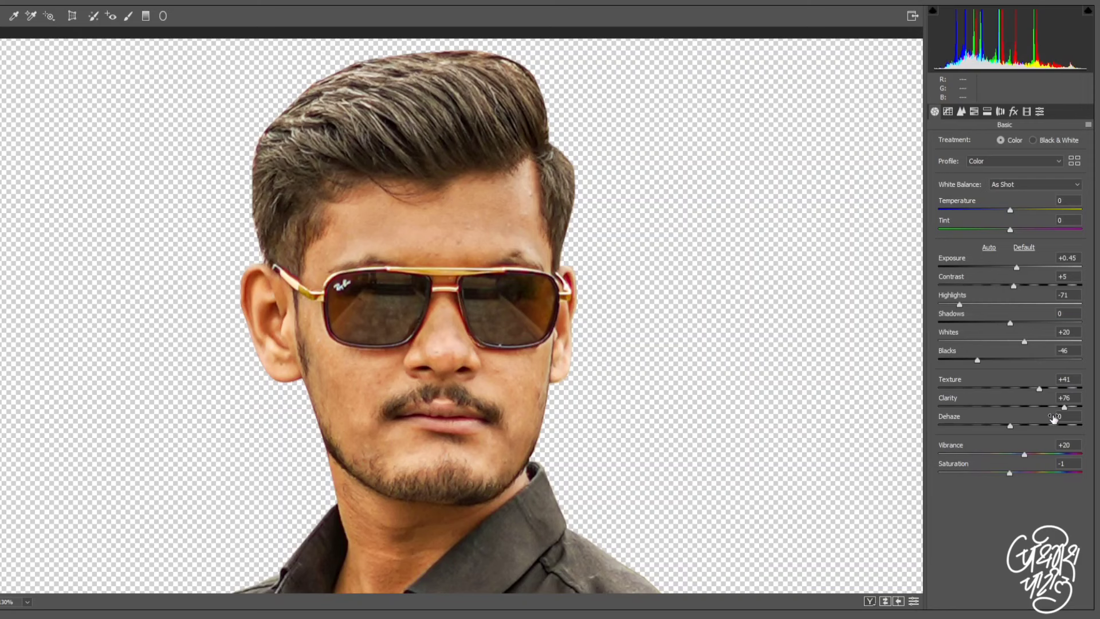
{"action": "left_click", "coordinate": [949, 111]}
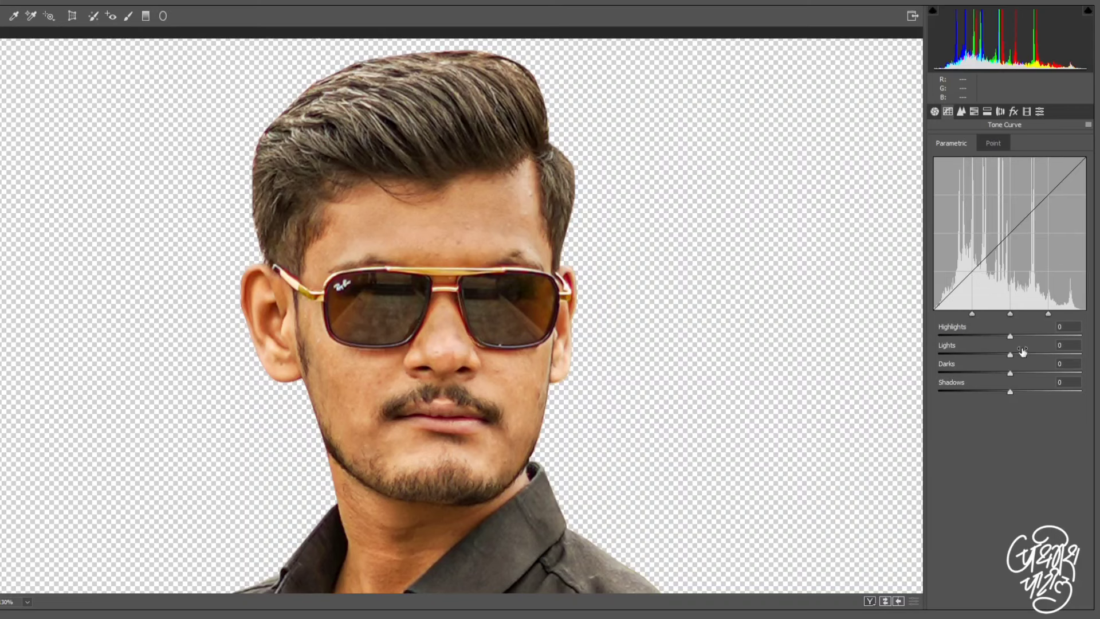
Step: Set Shadows to +49 and the curve to Highlights +17, Lights +4, Darks +8, Shadows +4
{"action": "left_click_drag", "start_coordinate": [1010, 337], "coordinate": [1017, 335]}
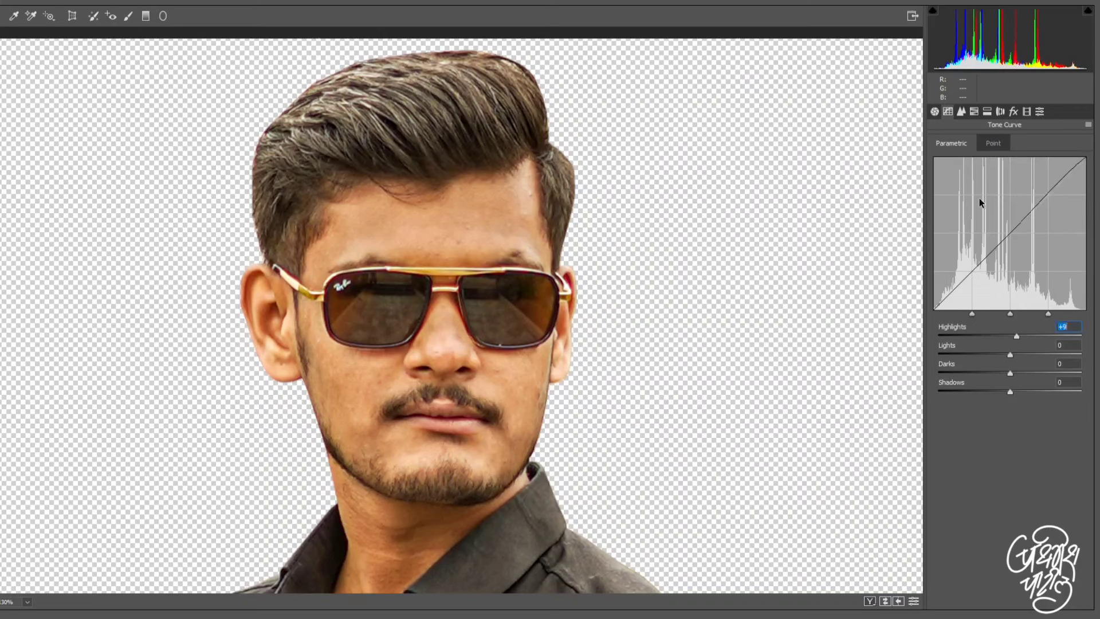
{"action": "left_click", "coordinate": [935, 112]}
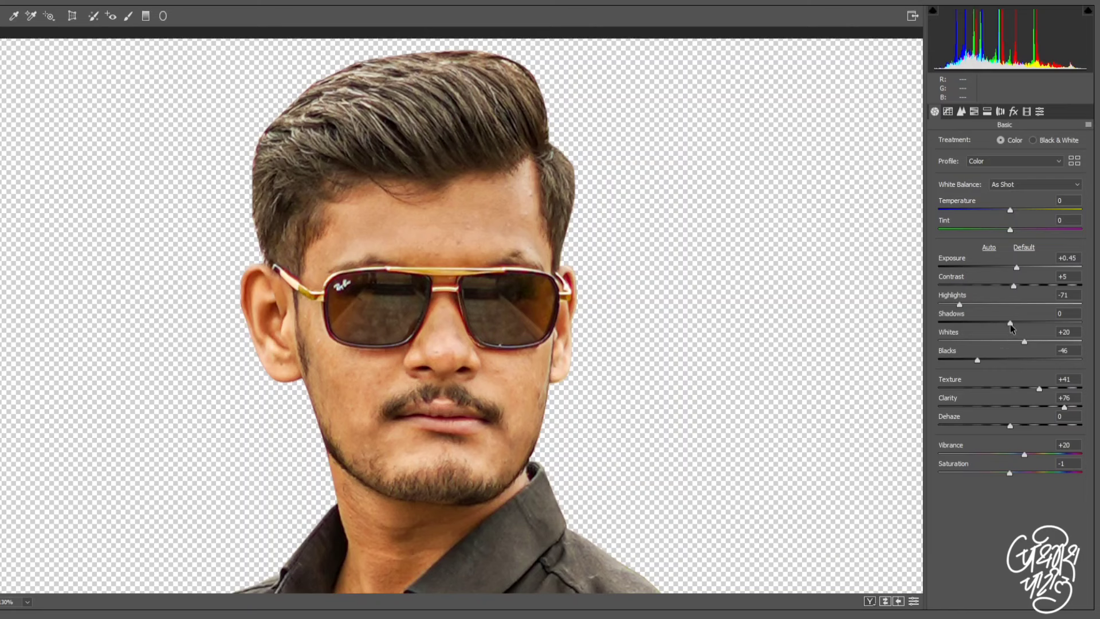
{"action": "left_click_drag", "start_coordinate": [1011, 323], "coordinate": [1045, 322]}
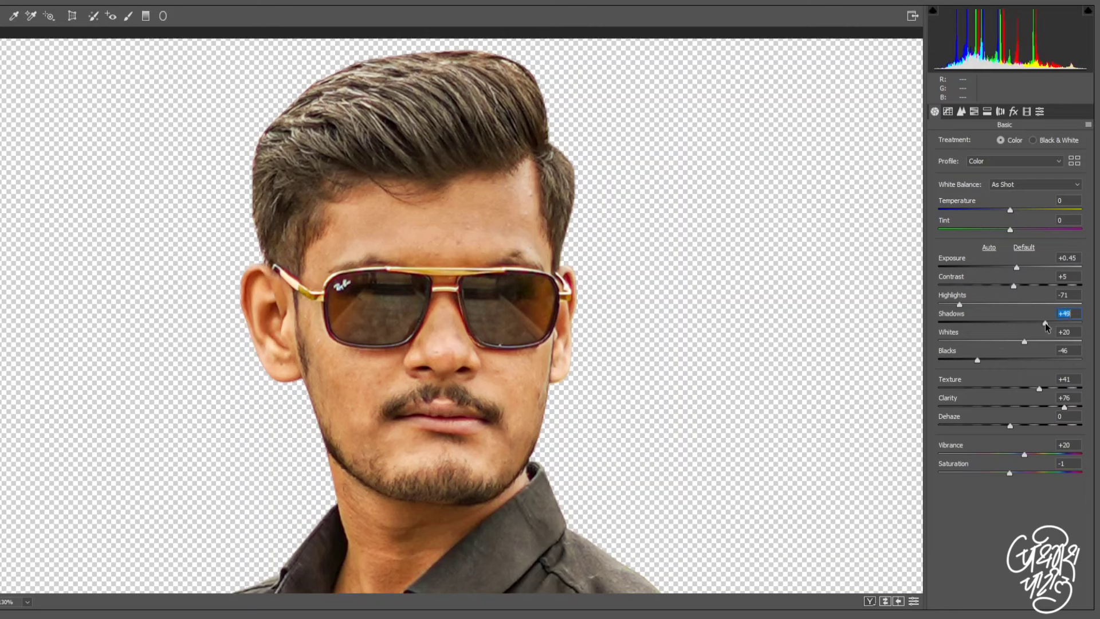
{"action": "left_click", "coordinate": [949, 112]}
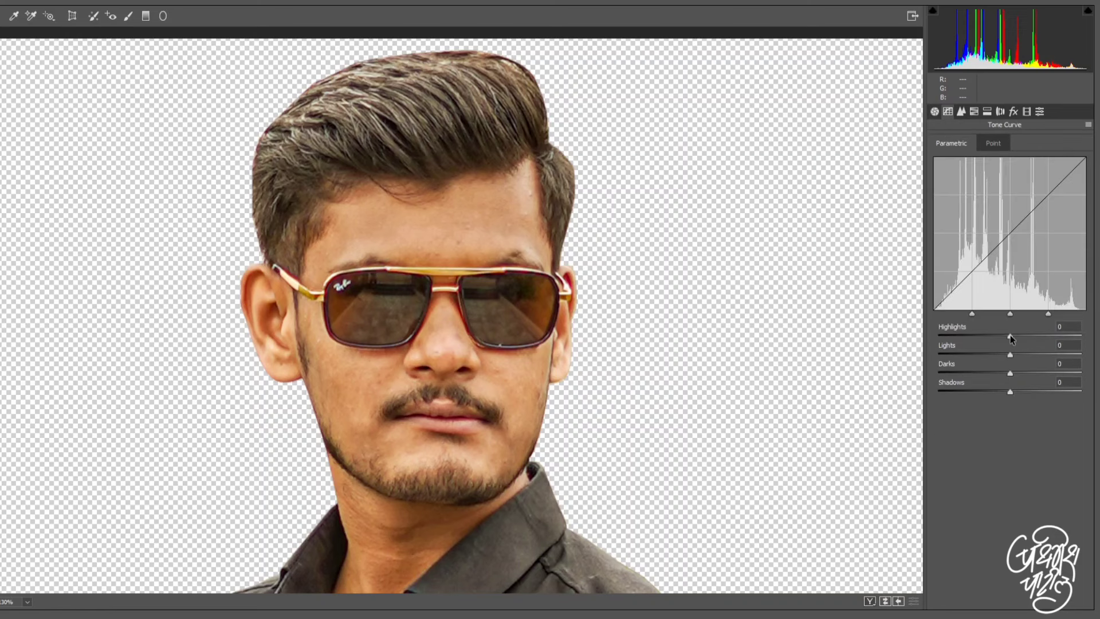
{"action": "mouse_move", "coordinate": [1010, 338]}
{"action": "left_mouse_down"}
{"action": "mouse_move", "coordinate": [1022, 337]}
{"action": "mouse_move", "coordinate": [1024, 357]}
{"action": "mouse_move", "coordinate": [1016, 353]}
{"action": "mouse_move", "coordinate": [1013, 391]}
{"action": "left_mouse_up"}
{"action": "left_click", "coordinate": [1012, 372]}
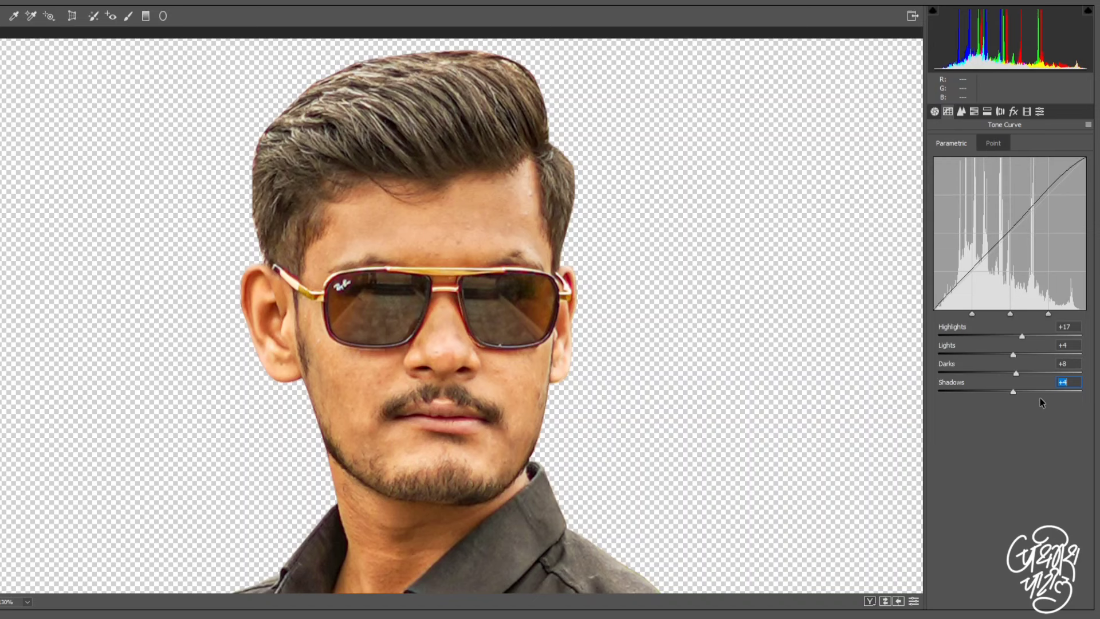
{"action": "left_click", "coordinate": [963, 115]}
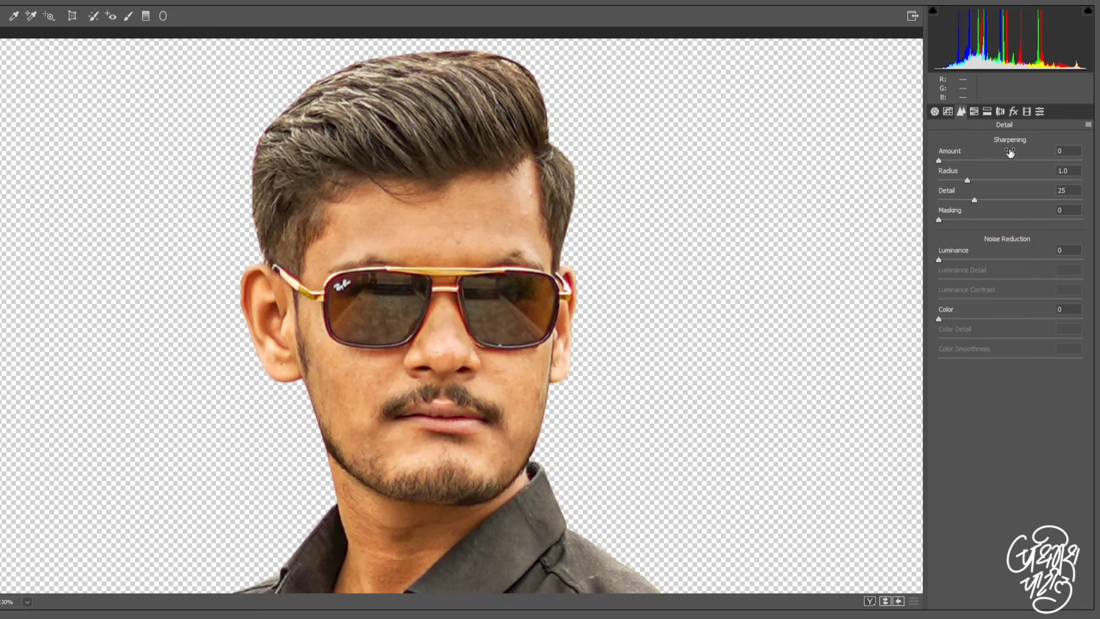
Step: Set sharpening Amount 40 and Masking 37, and start strong luminance noise smoothing
{"action": "left_click", "coordinate": [966, 161]}
{"action": "left_click_drag", "start_coordinate": [948, 220], "coordinate": [1003, 221]}
{"action": "left_click_drag", "start_coordinate": [1002, 220], "coordinate": [992, 220]}
{"action": "left_click", "coordinate": [968, 260]}
{"action": "mouse_move", "coordinate": [978, 261]}
{"action": "left_mouse_down"}
{"action": "mouse_move", "coordinate": [1056, 261]}
{"action": "mouse_move", "coordinate": [1063, 278]}
{"action": "left_mouse_up"}
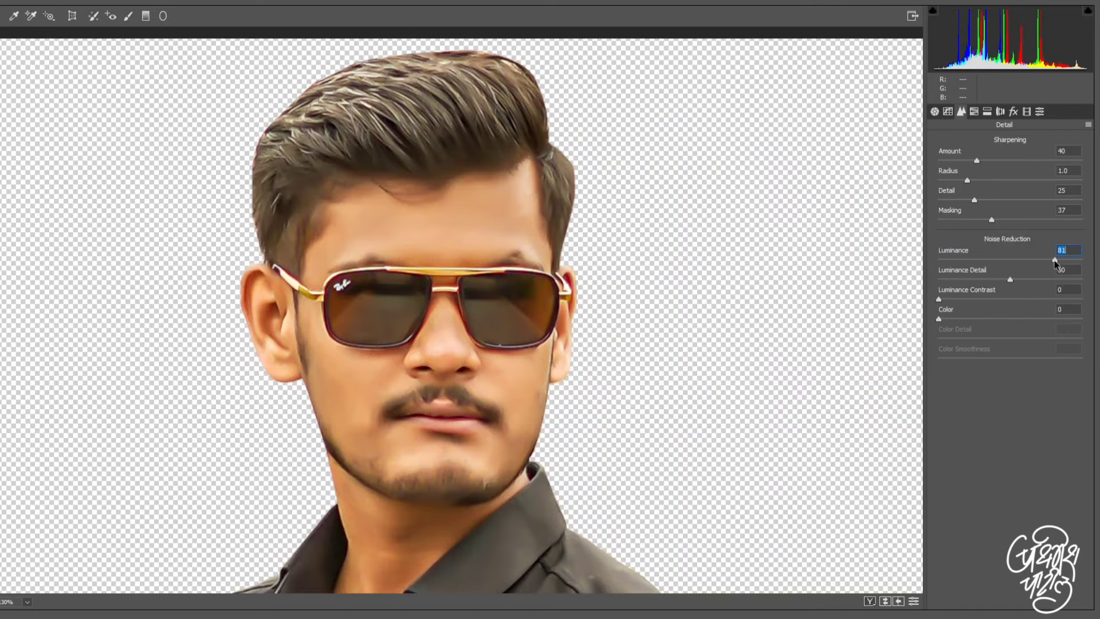
{"action": "left_click_drag", "start_coordinate": [1057, 261], "coordinate": [1053, 261]}
Step: Raise Texture a bit more and settle Luminance noise reduction at 60 with detail 50
{"action": "left_click", "coordinate": [934, 112]}
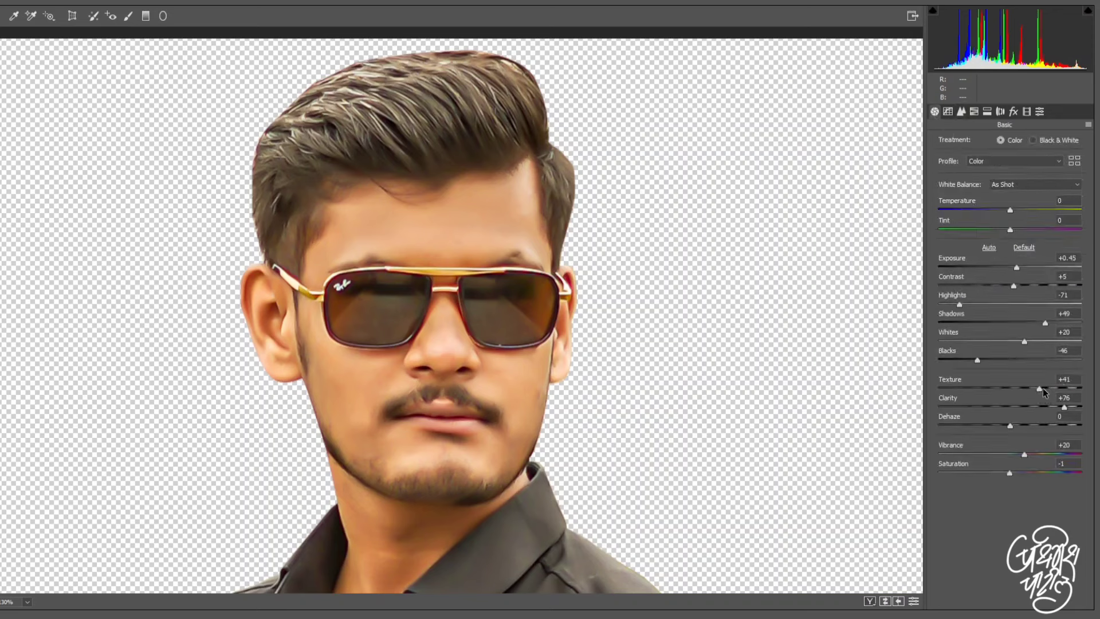
{"action": "left_click_drag", "start_coordinate": [1043, 387], "coordinate": [1058, 388]}
{"action": "left_click", "coordinate": [962, 111]}
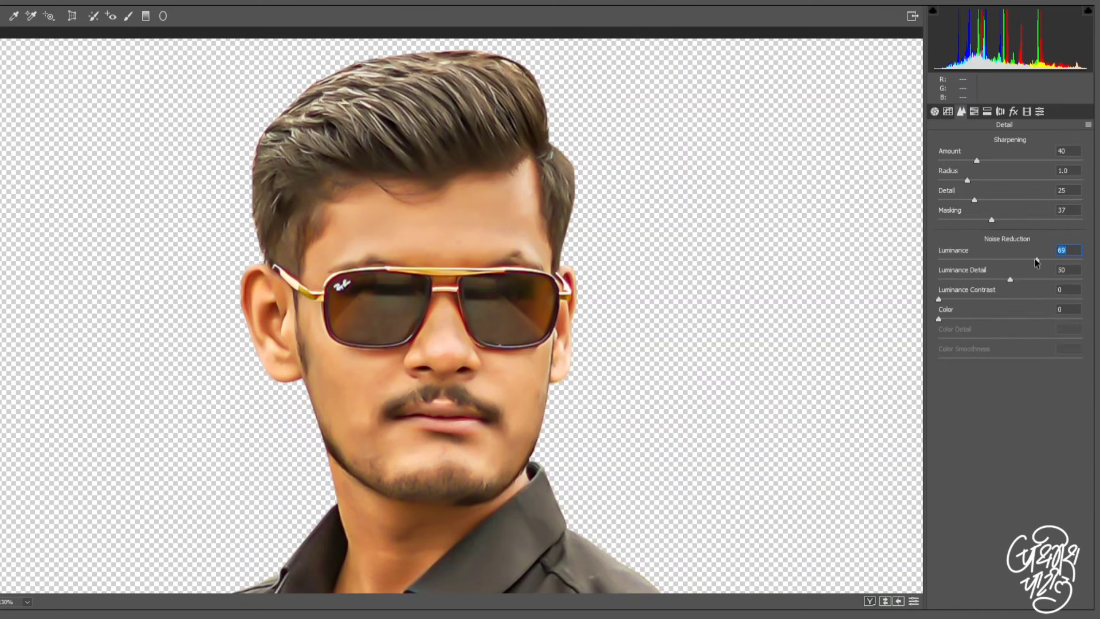
{"action": "left_click_drag", "start_coordinate": [1038, 262], "coordinate": [1056, 260]}
{"action": "left_click_drag", "start_coordinate": [1003, 279], "coordinate": [951, 280]}
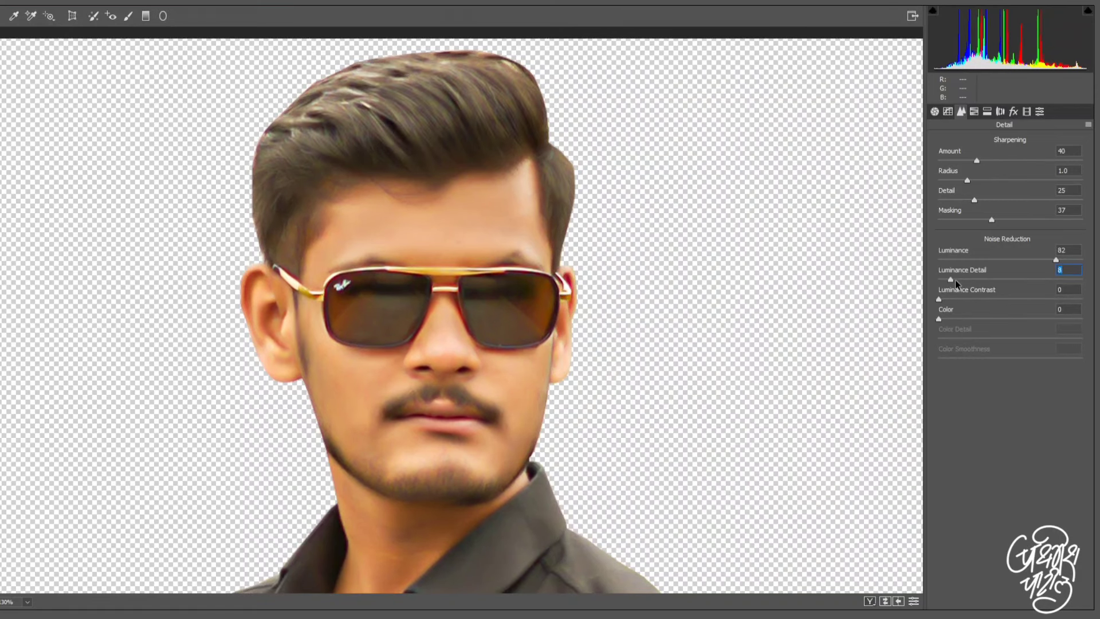
{"action": "mouse_move", "coordinate": [989, 279]}
{"action": "left_mouse_down"}
{"action": "mouse_move", "coordinate": [1010, 279]}
{"action": "mouse_move", "coordinate": [1016, 259]}
{"action": "left_mouse_up"}
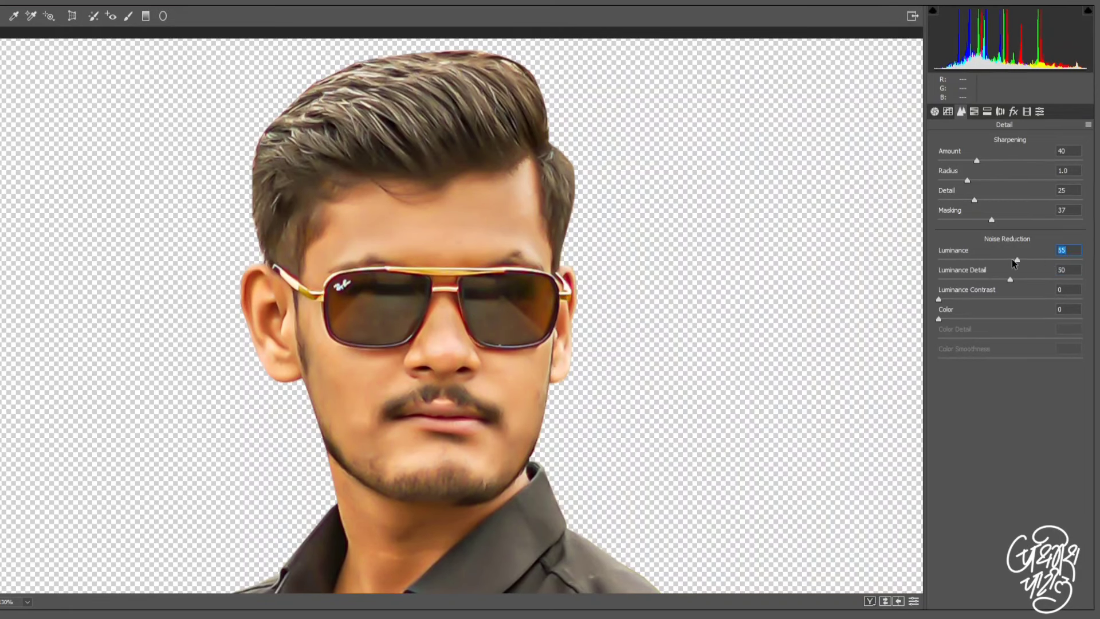
{"action": "left_click_drag", "start_coordinate": [1016, 259], "coordinate": [1025, 260]}
Step: Set Luminance Contrast to 23 and Color noise reduction to 35
{"action": "left_click", "coordinate": [942, 299]}
{"action": "left_click_drag", "start_coordinate": [943, 299], "coordinate": [971, 299]}
{"action": "left_click_drag", "start_coordinate": [939, 318], "coordinate": [989, 319]}
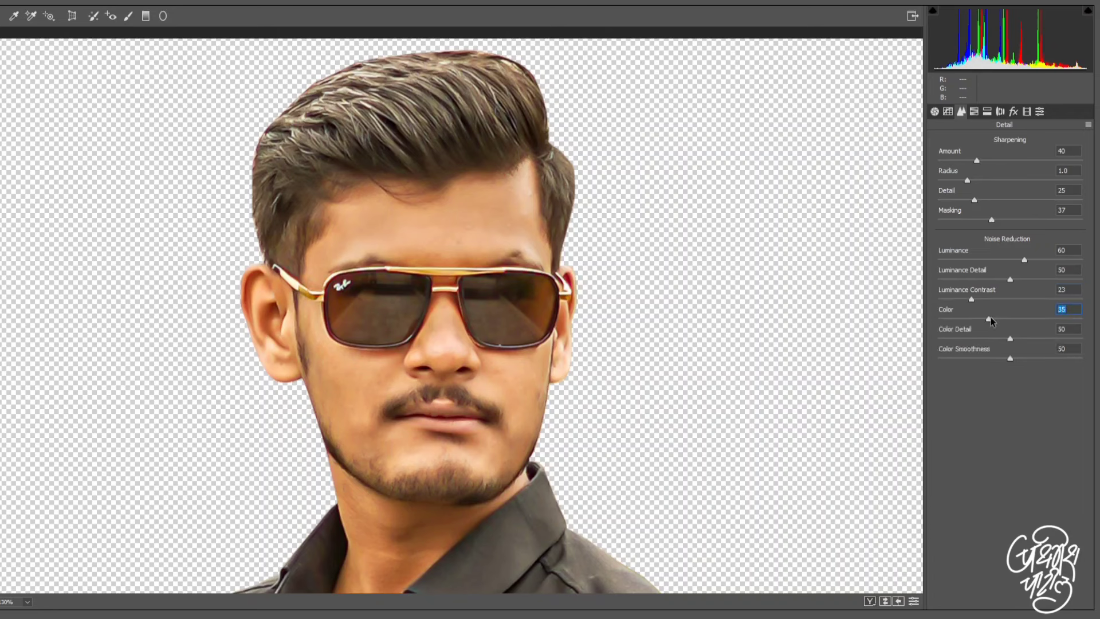
{"action": "left_click", "coordinate": [975, 111]}
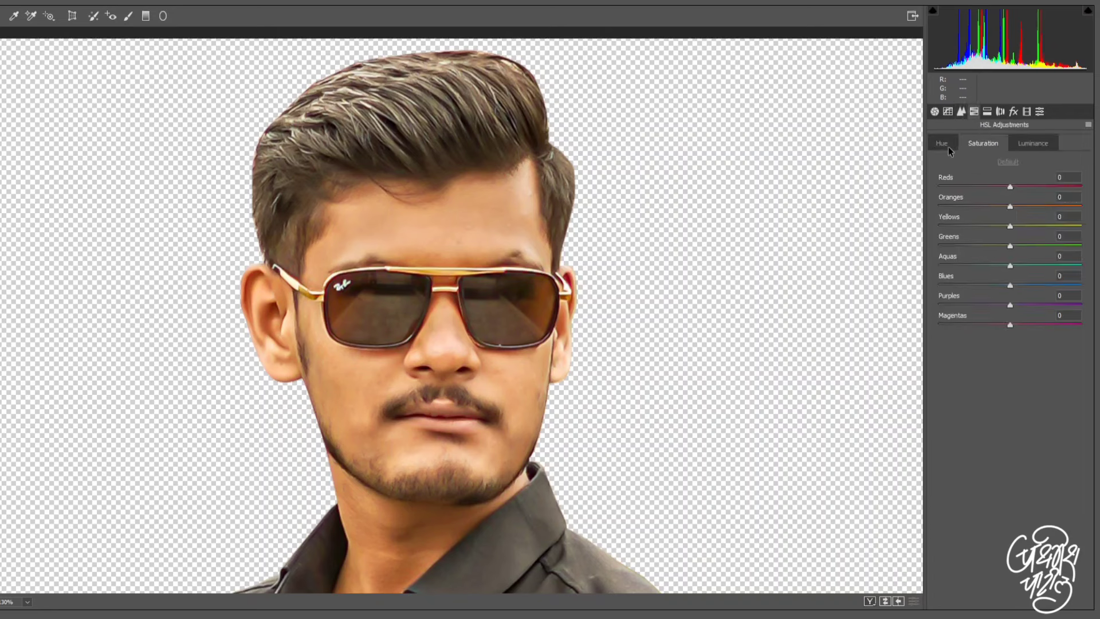
Step: Raise the HSL Oranges luminance to +18 to brighten the man's skin
{"action": "left_click", "coordinate": [945, 146]}
{"action": "left_click", "coordinate": [983, 144]}
{"action": "left_click", "coordinate": [1023, 144]}
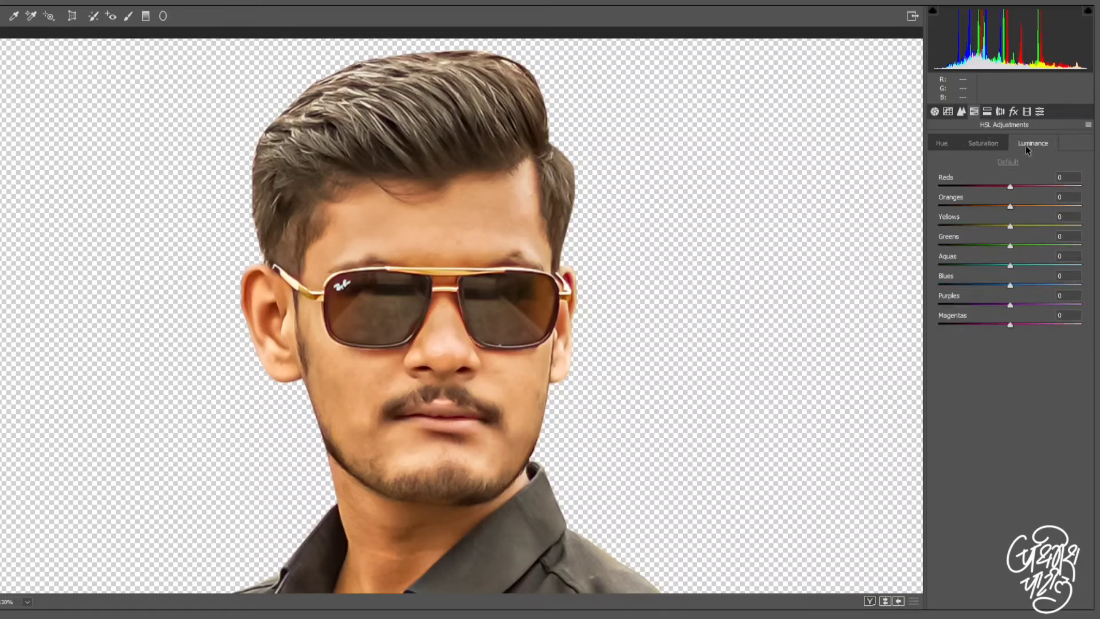
{"action": "left_click_drag", "start_coordinate": [1011, 205], "coordinate": [1027, 206]}
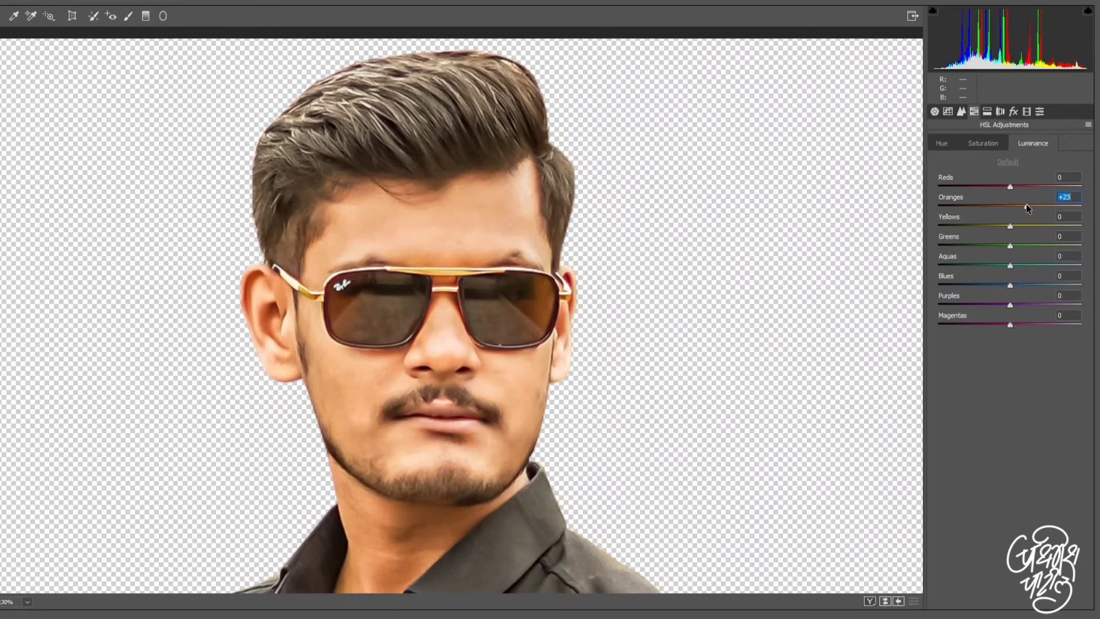
{"action": "key", "text": "Down"}
{"action": "key", "text": "Down"}
{"action": "key", "text": "Down"}
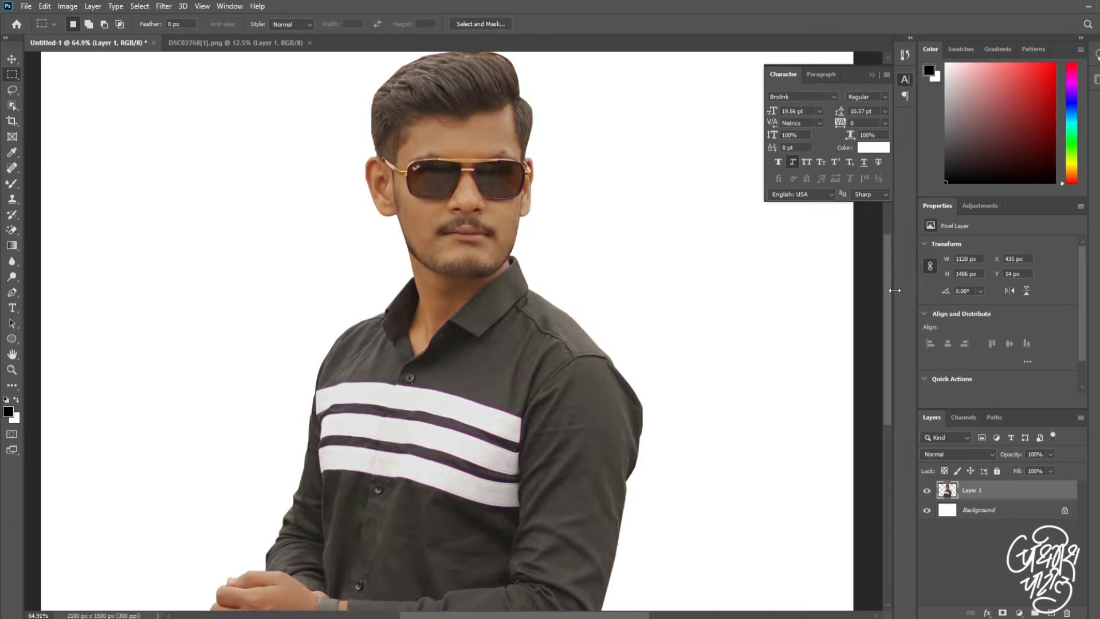
Step: Copy the full-body cutout layer into Untitled-1 and place it beneath Layer 1
{"action": "scroll", "coordinate": [528, 209], "scroll_direction": "up", "scroll_amount": 1}
{"action": "scroll", "coordinate": [515, 252], "scroll_direction": "up", "scroll_amount": 2}
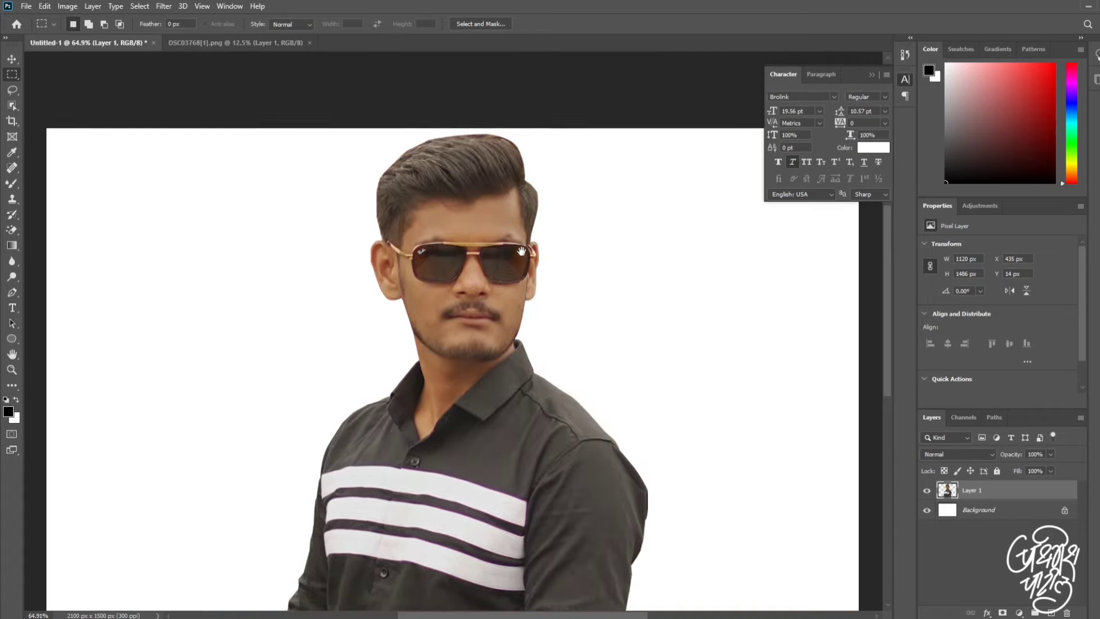
{"action": "scroll", "coordinate": [511, 261], "scroll_direction": "up", "scroll_amount": 2}
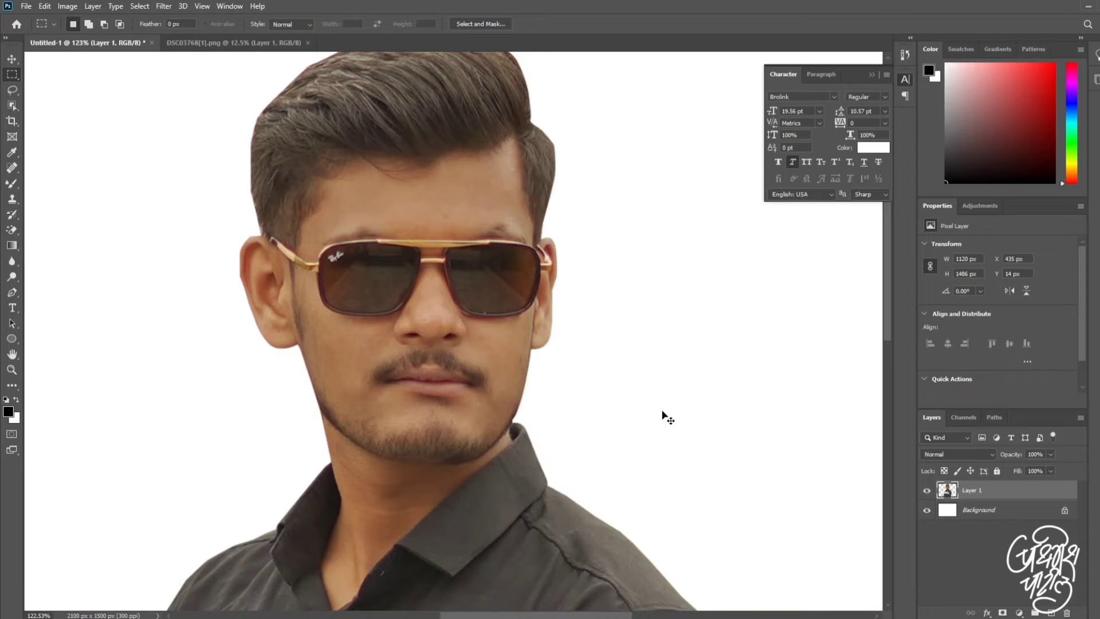
{"action": "scroll", "coordinate": [634, 399], "scroll_direction": "down", "scroll_amount": 2}
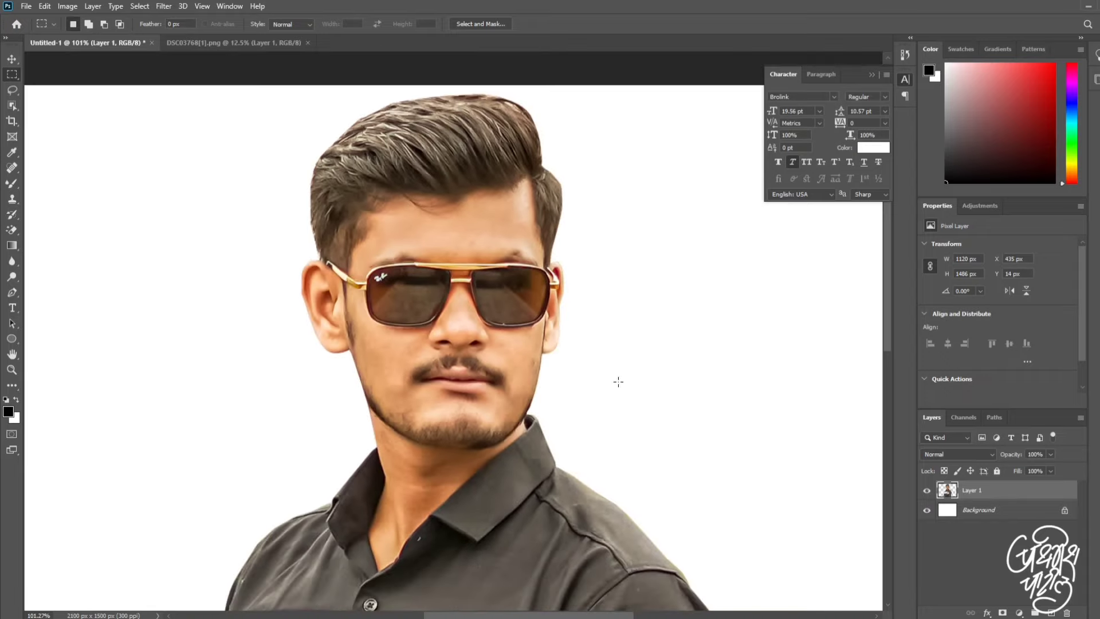
{"action": "left_click", "coordinate": [209, 43]}
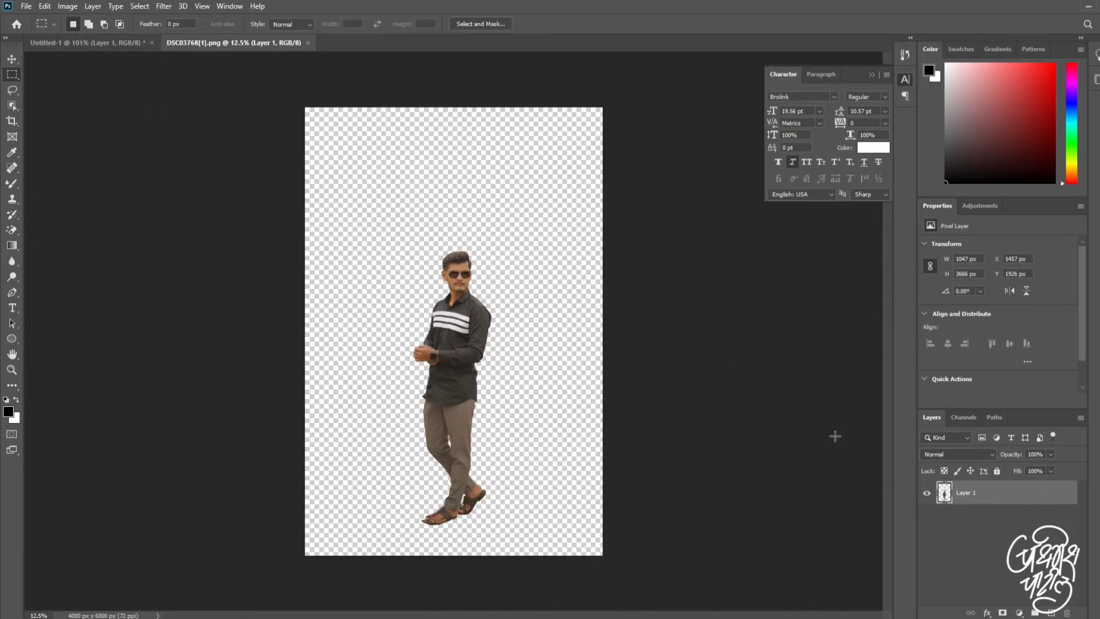
{"action": "mouse_move", "coordinate": [1016, 500]}
{"action": "left_mouse_down"}
{"action": "mouse_move", "coordinate": [462, 263]}
{"action": "mouse_move", "coordinate": [469, 554]}
{"action": "left_mouse_up"}
{"action": "scroll", "coordinate": [462, 263], "scroll_direction": "down", "scroll_amount": 4}
{"action": "key", "text": "v"}
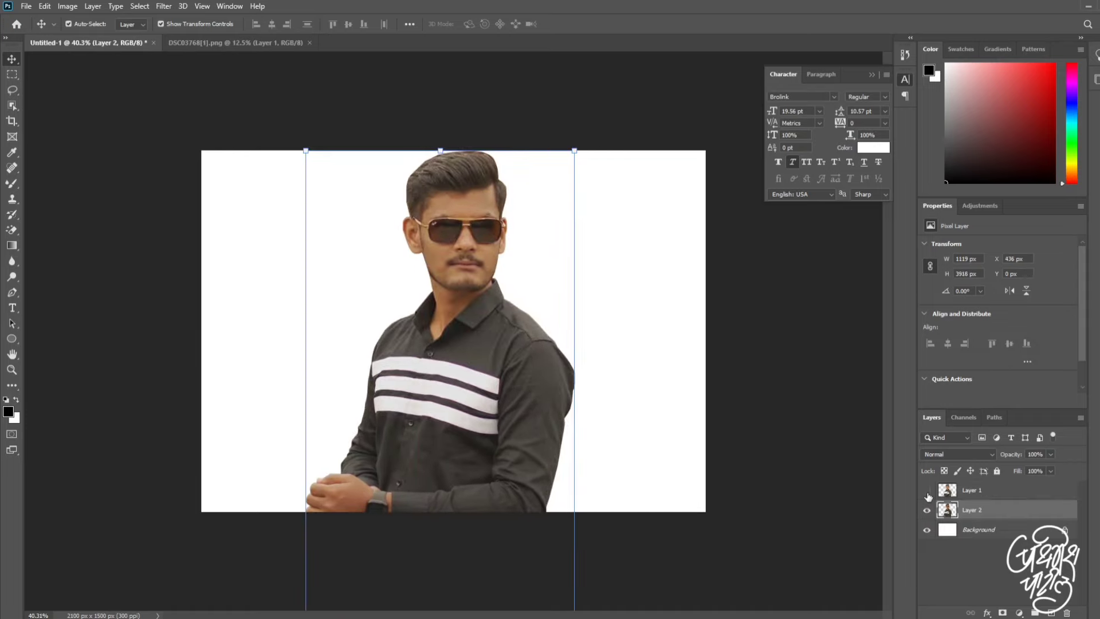
{"action": "key", "text": "ctrl+bracketleft"}
Step: Toggle Layer 1 on and off to compare edited and unedited portraits, leaving it hidden
{"action": "left_click", "coordinate": [928, 492]}
{"action": "scroll", "coordinate": [529, 263], "scroll_direction": "up", "scroll_amount": 3}
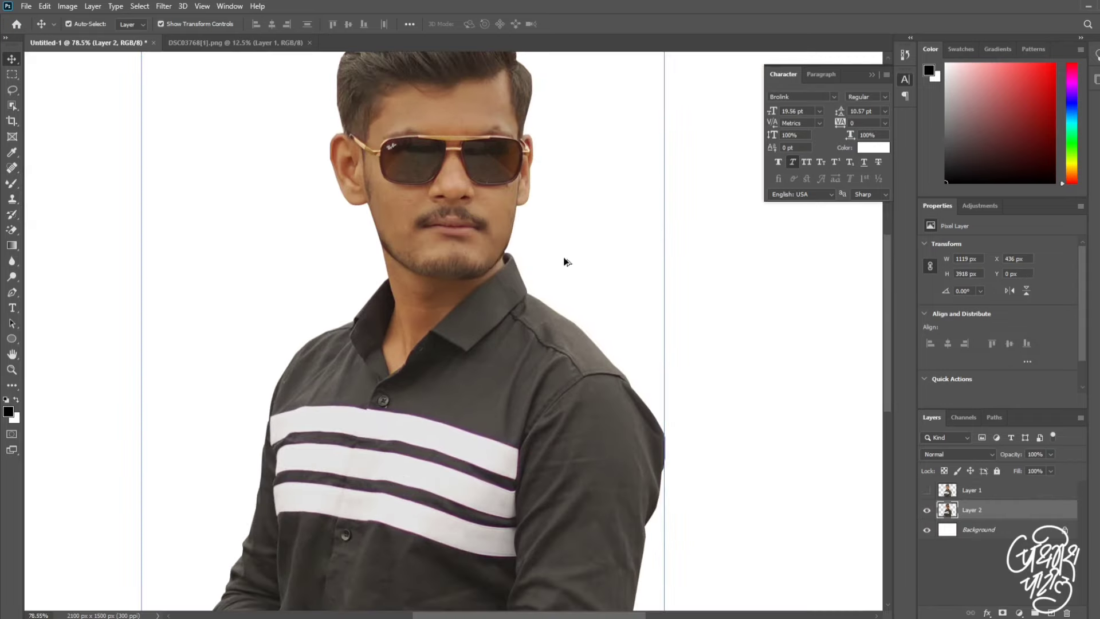
{"action": "scroll", "coordinate": [565, 258], "scroll_direction": "up", "scroll_amount": 2}
{"action": "scroll", "coordinate": [424, 257], "scroll_direction": "up", "scroll_amount": 3}
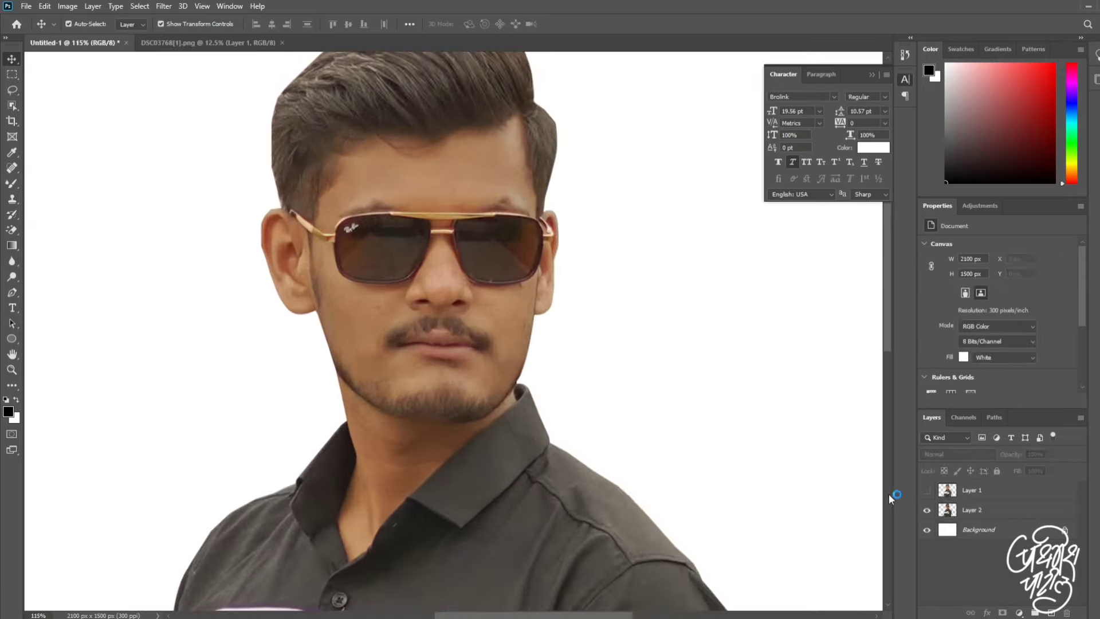
{"action": "left_click", "coordinate": [928, 491]}
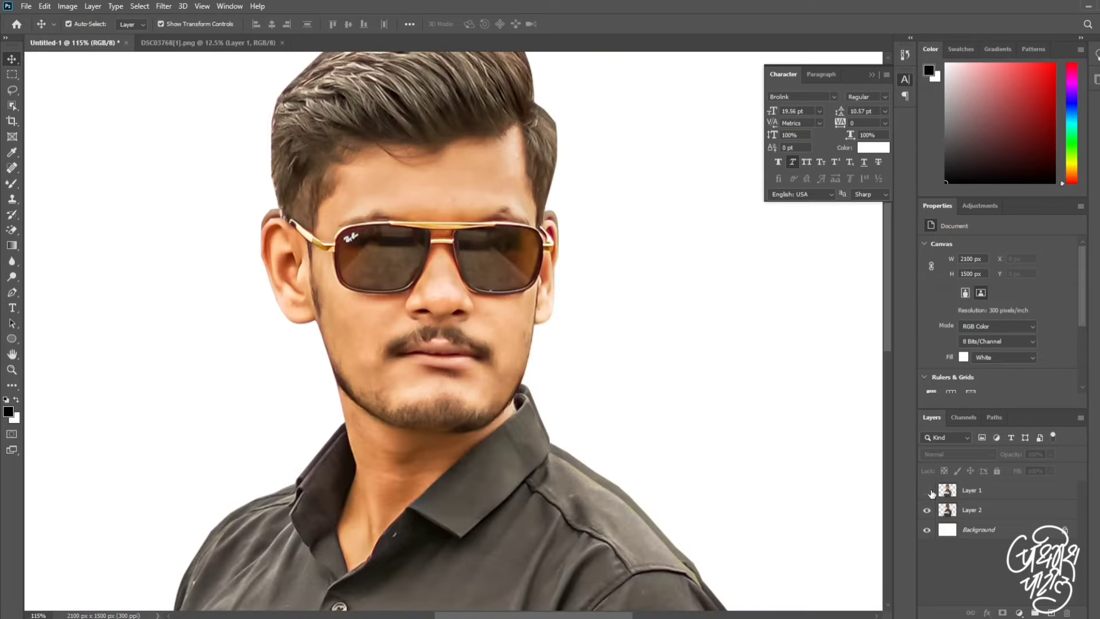
{"action": "left_click", "coordinate": [929, 491]}
{"action": "left_click", "coordinate": [929, 491]}
{"action": "left_click", "coordinate": [930, 491]}
{"action": "scroll", "coordinate": [732, 360], "scroll_direction": "down", "scroll_amount": 2}
{"action": "left_click", "coordinate": [927, 491]}
{"action": "scroll", "coordinate": [839, 431], "scroll_direction": "down", "scroll_amount": 2}
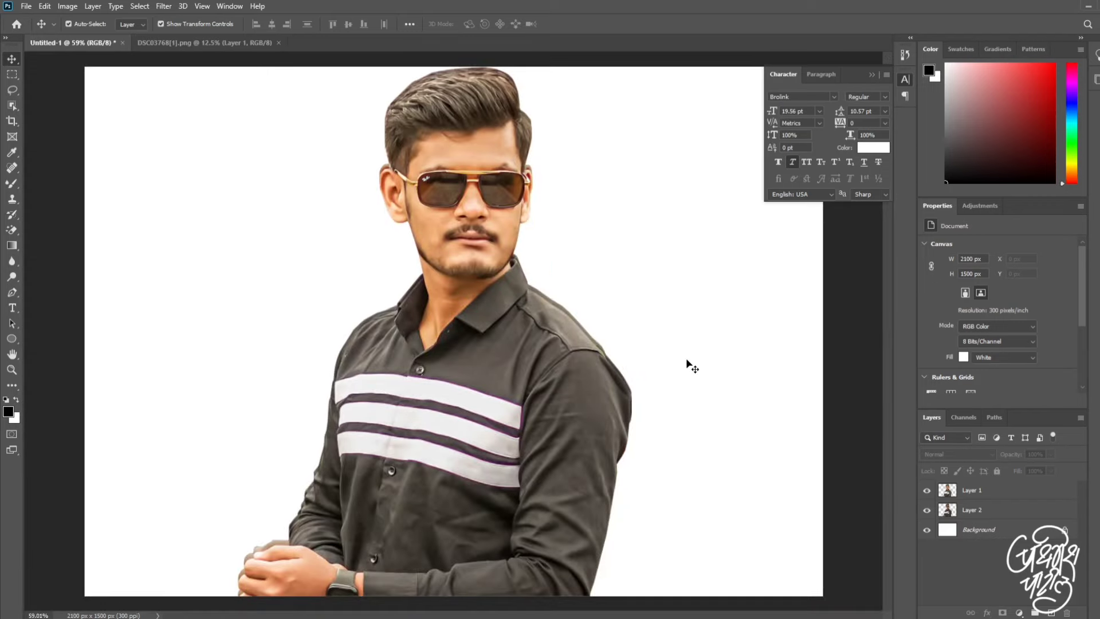
{"action": "left_click", "coordinate": [500, 363]}
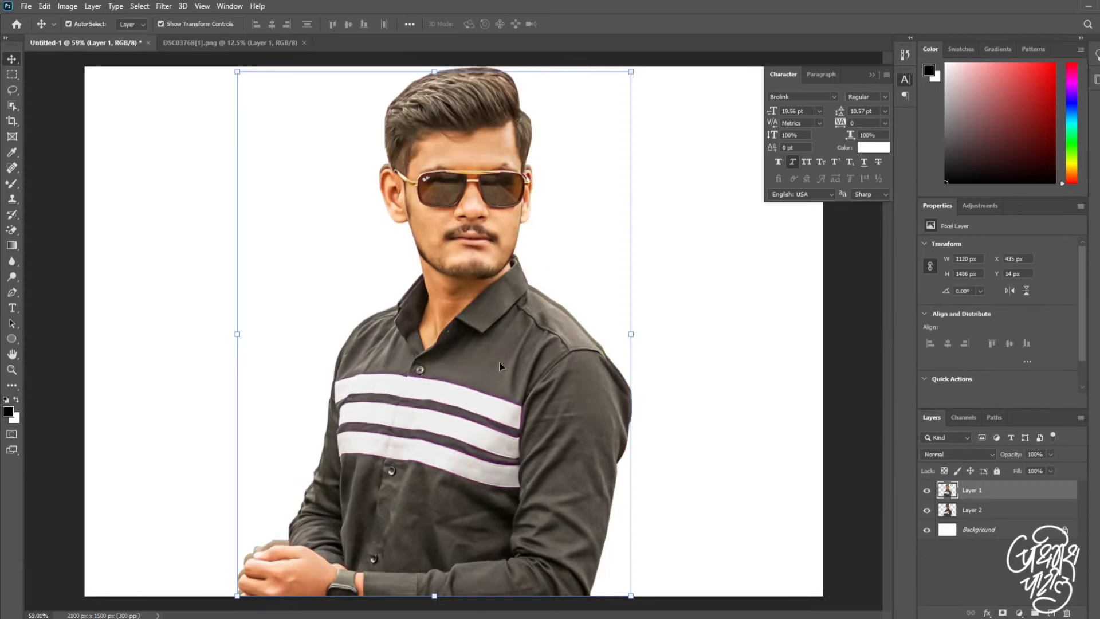
{"action": "left_click", "coordinate": [927, 491]}
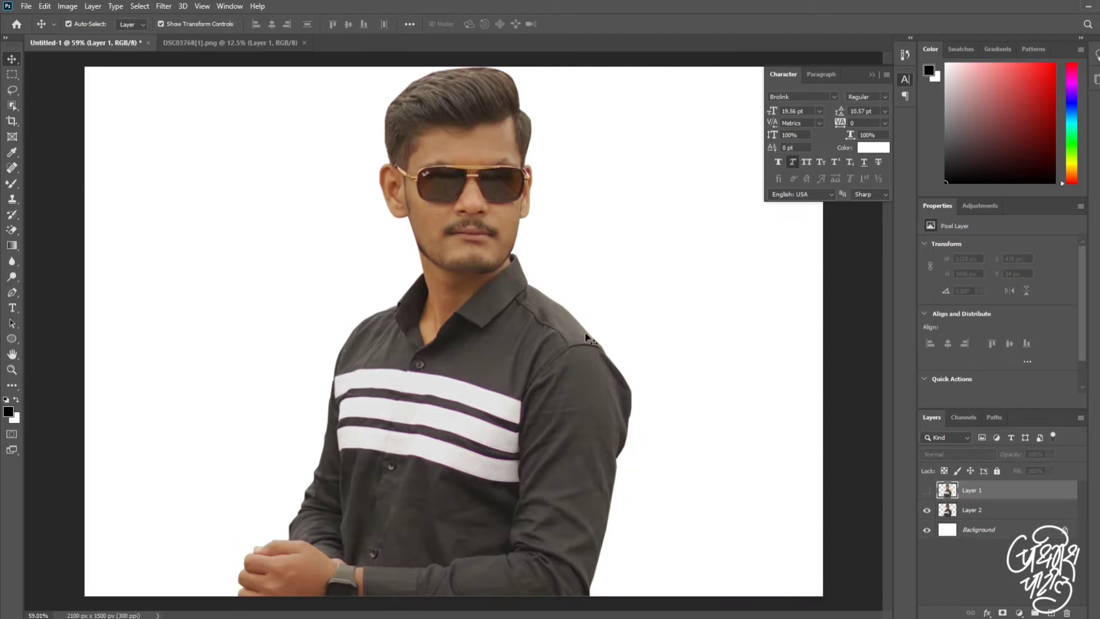
Step: Select Layer 2 and draw a rectangular selection over the canvas
{"action": "scroll", "coordinate": [440, 156], "scroll_direction": "up", "scroll_amount": 3}
{"action": "scroll", "coordinate": [557, 245], "scroll_direction": "down", "scroll_amount": 2}
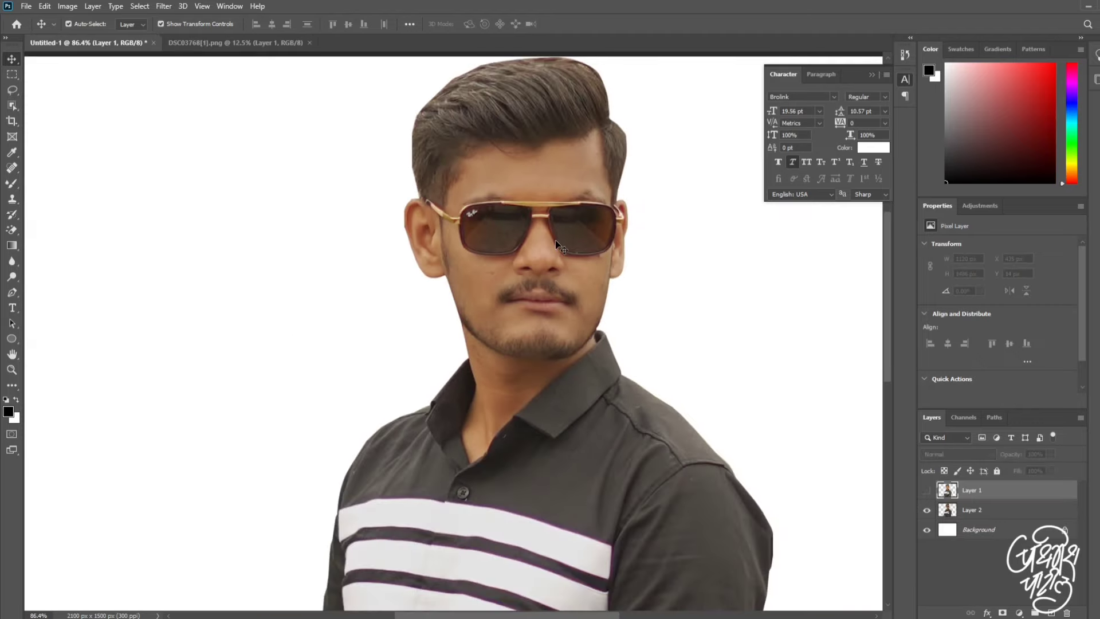
{"action": "scroll", "coordinate": [591, 270], "scroll_direction": "down", "scroll_amount": 1}
{"action": "left_click", "coordinate": [585, 433]}
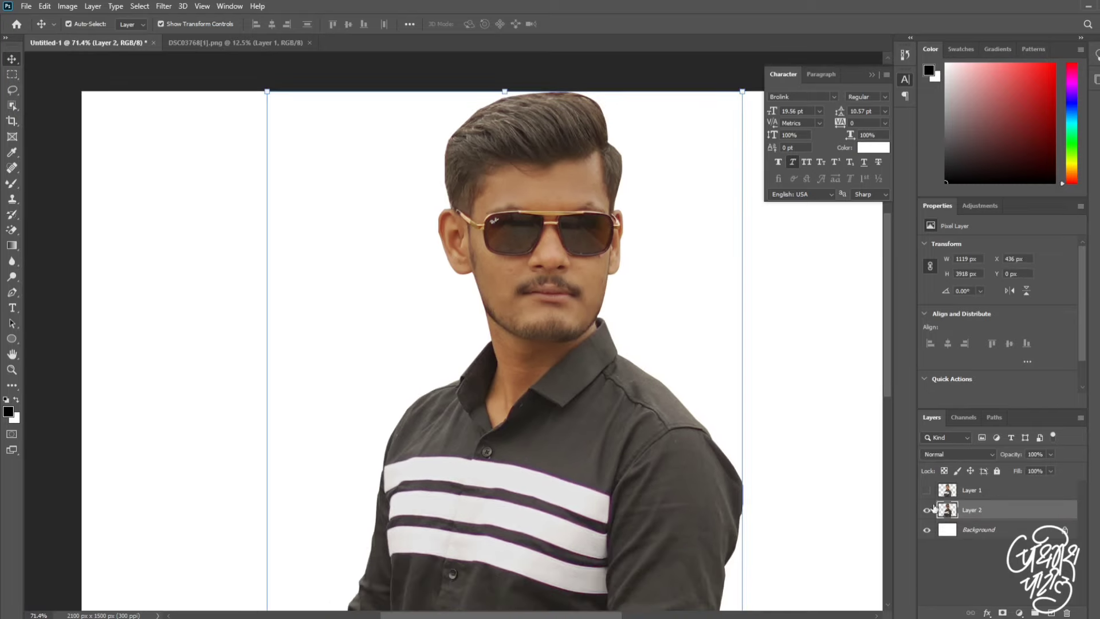
{"action": "scroll", "coordinate": [745, 433], "scroll_direction": "down", "scroll_amount": 1}
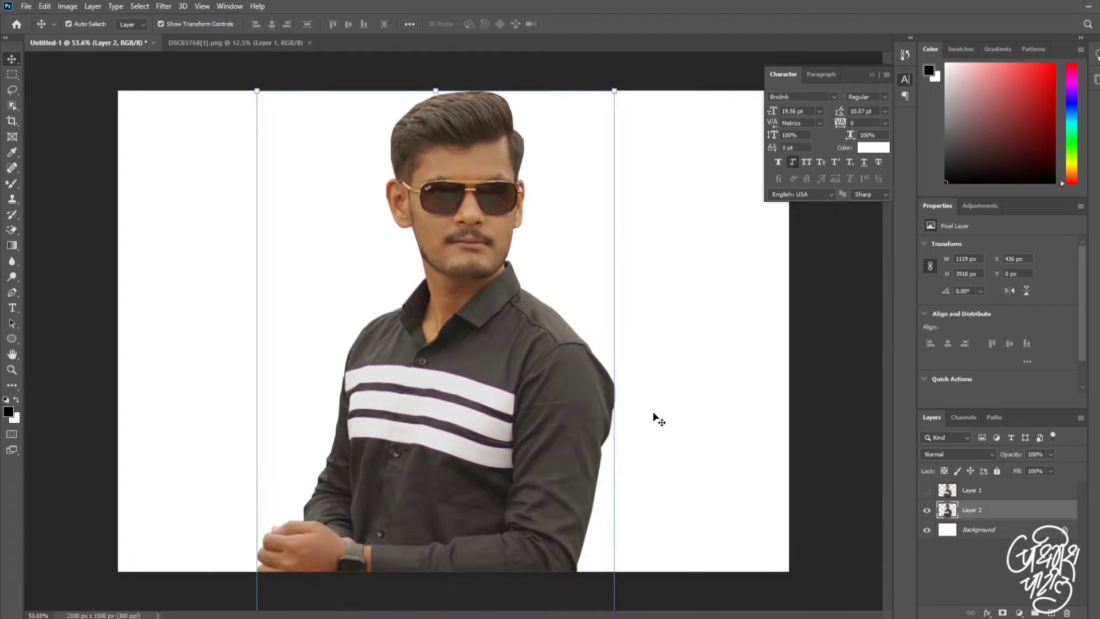
{"action": "left_click", "coordinate": [101, 221]}
{"action": "left_click", "coordinate": [12, 75]}
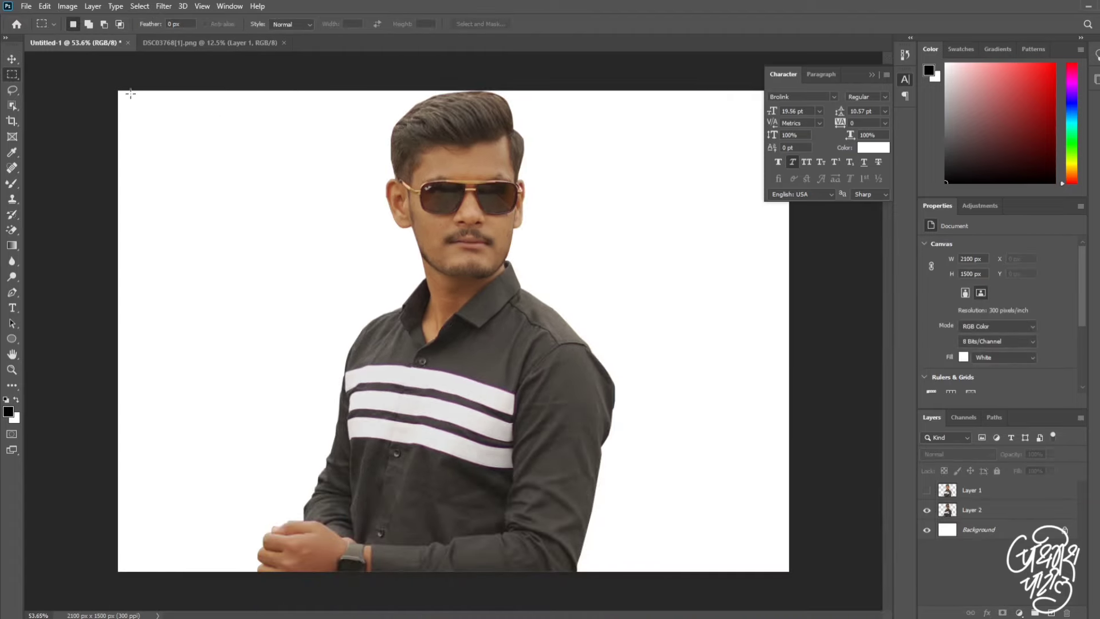
{"action": "left_click_drag", "start_coordinate": [131, 94], "coordinate": [504, 373]}
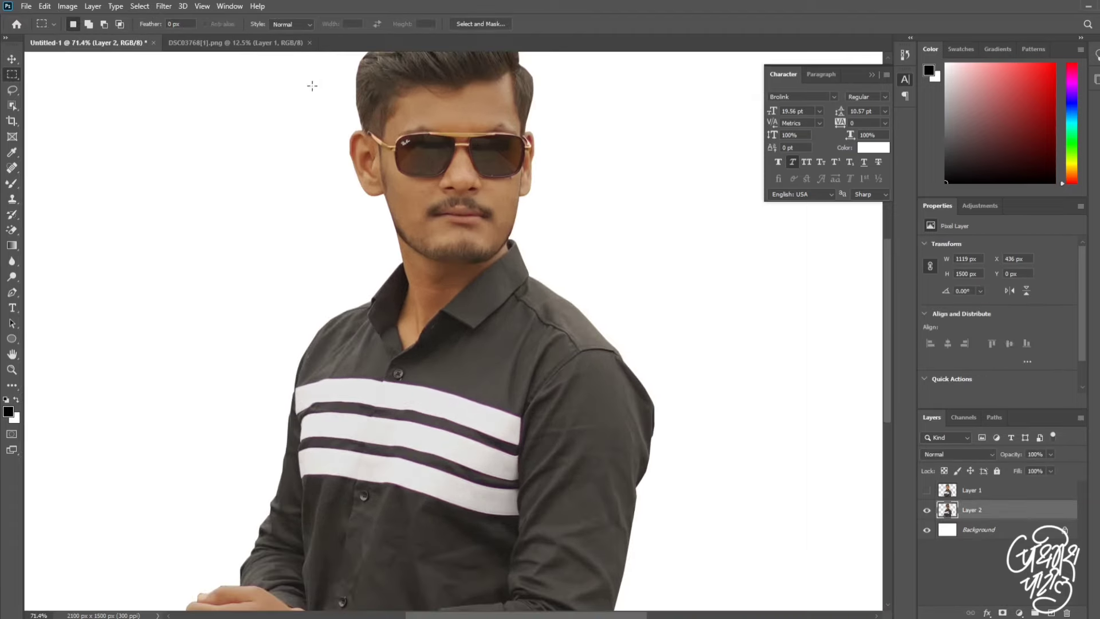
{"action": "left_click_drag", "start_coordinate": [429, 167], "coordinate": [431, 200]}
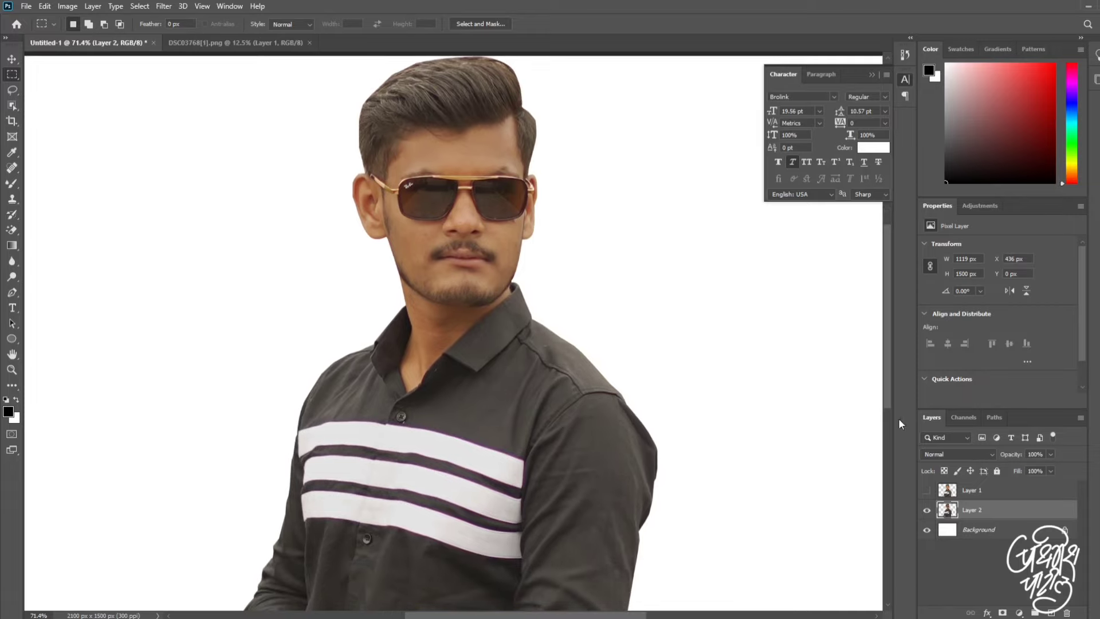
{"action": "left_click", "coordinate": [163, 6]}
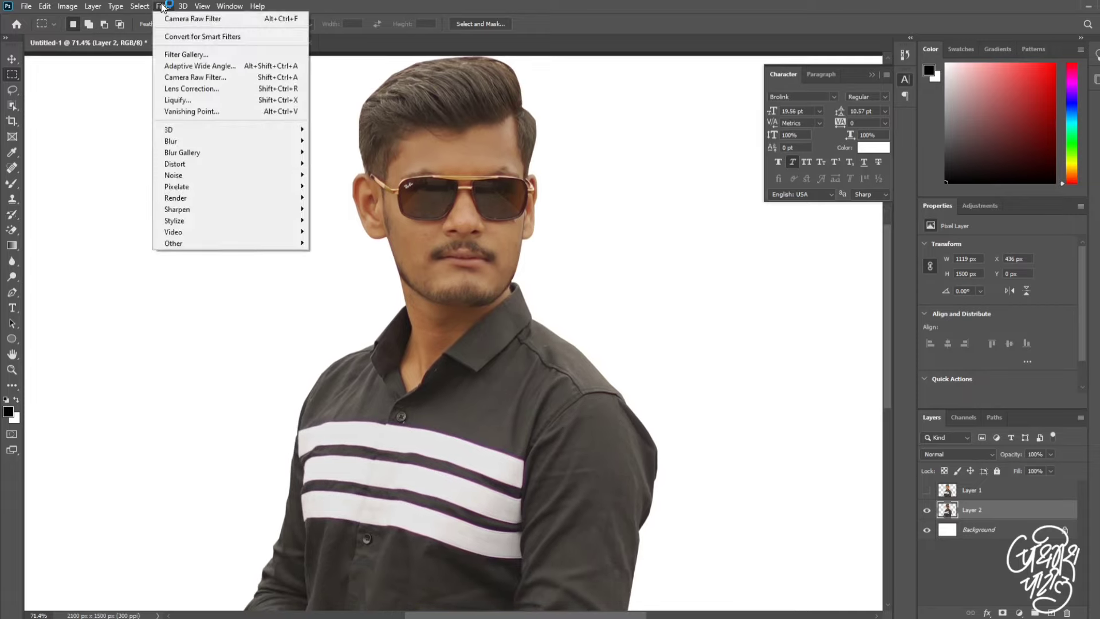
{"action": "mouse_move", "coordinate": [177, 208]}
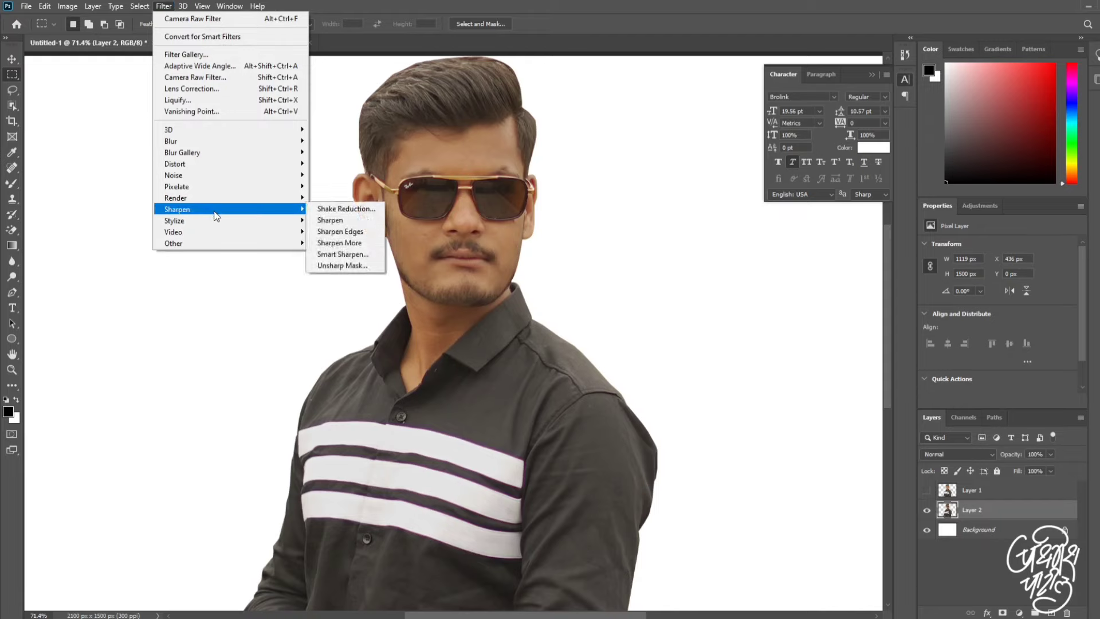
Step: Apply Smart Sharpen to Layer 2 with an Amount of 262%
{"action": "left_click", "coordinate": [324, 209]}
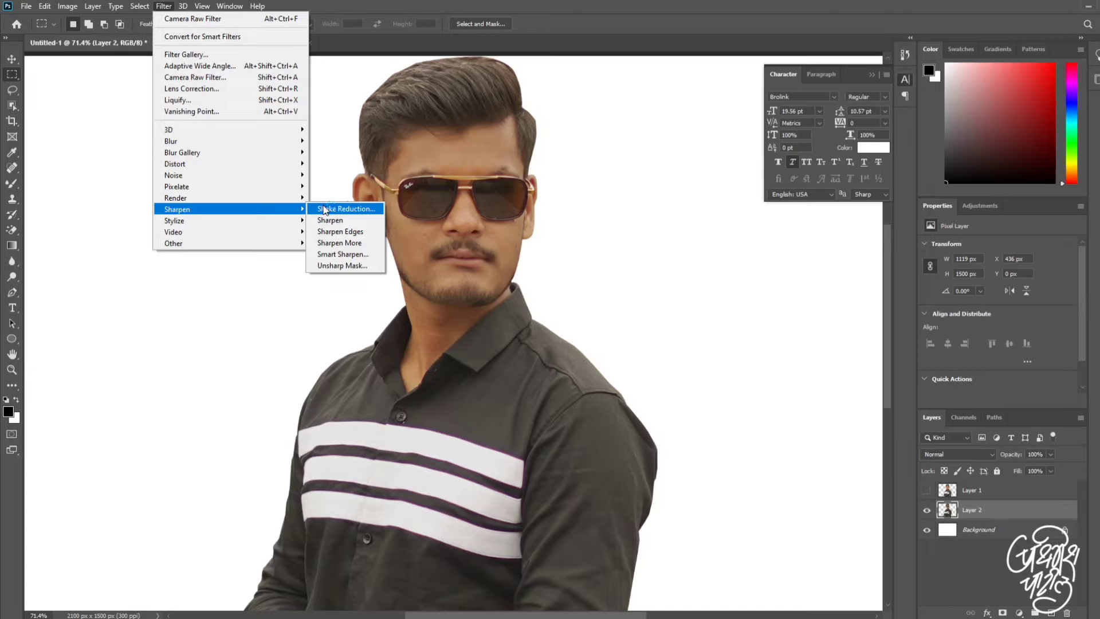
{"action": "left_click", "coordinate": [334, 255]}
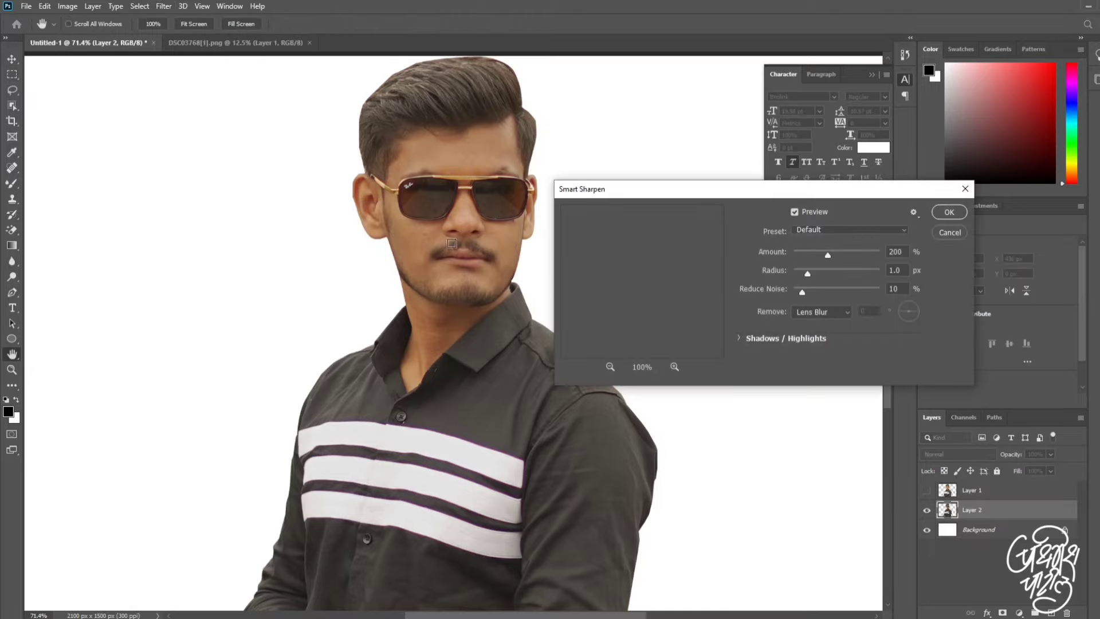
{"action": "left_click_drag", "start_coordinate": [660, 230], "coordinate": [645, 307]}
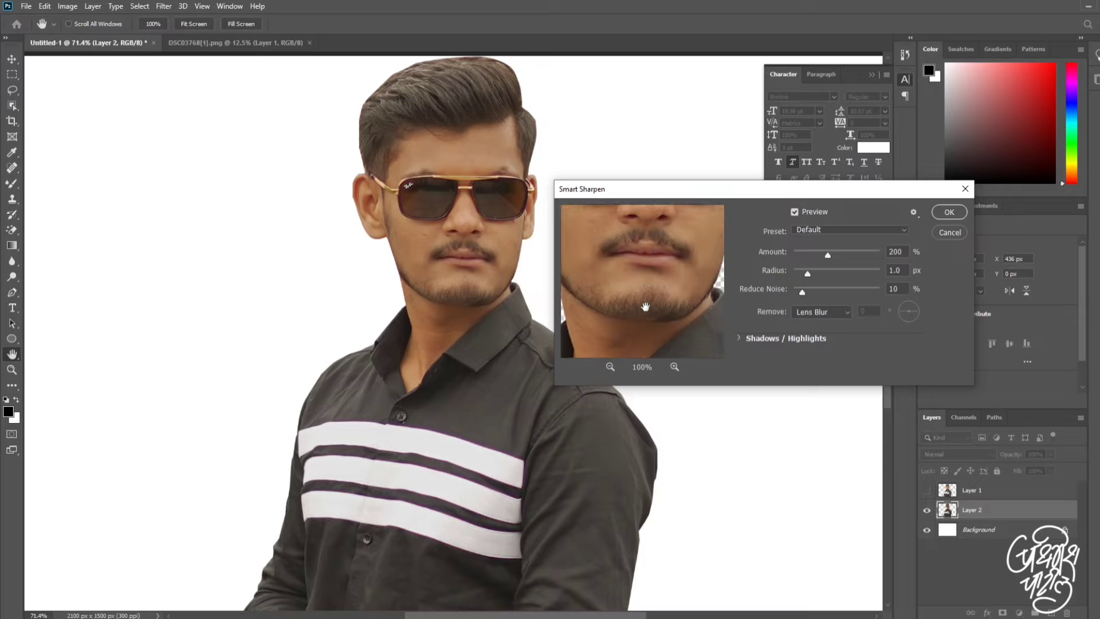
{"action": "left_click_drag", "start_coordinate": [646, 212], "coordinate": [662, 338]}
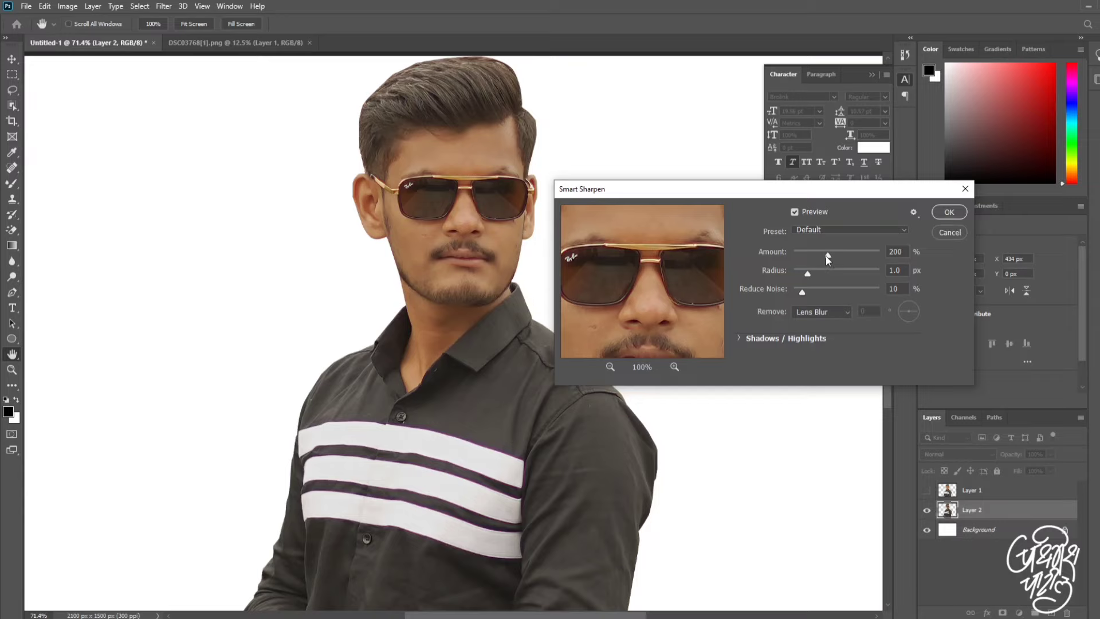
{"action": "left_click_drag", "start_coordinate": [829, 256], "coordinate": [835, 257]}
{"action": "left_click", "coordinate": [838, 258]}
{"action": "left_click", "coordinate": [949, 212]}
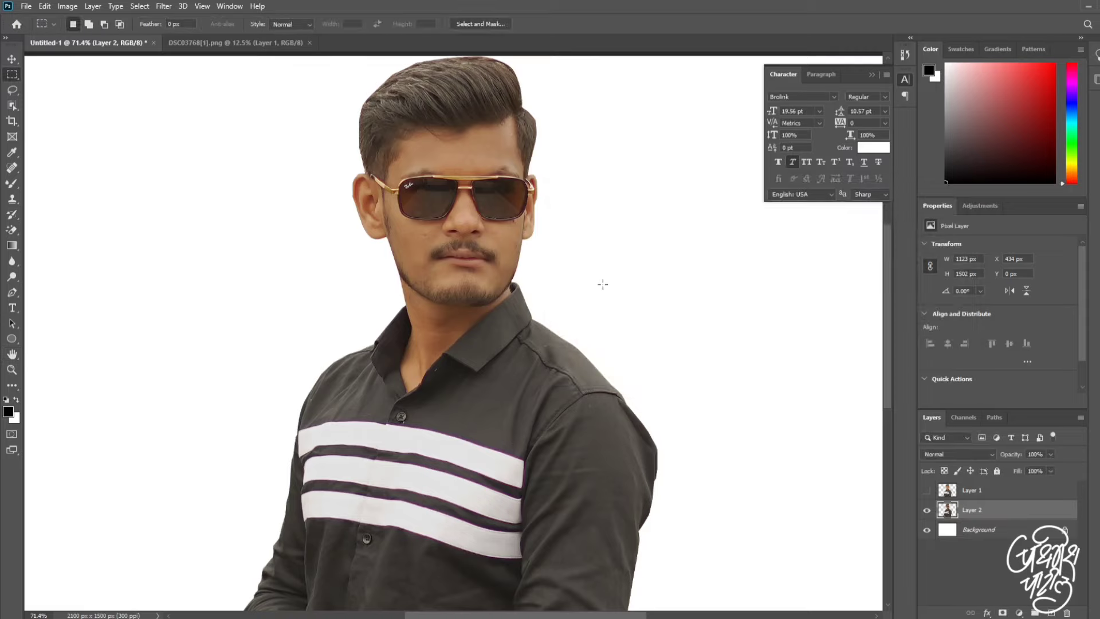
Step: Return to the Move tool and make Layer 1 visible again
{"action": "left_click", "coordinate": [12, 59]}
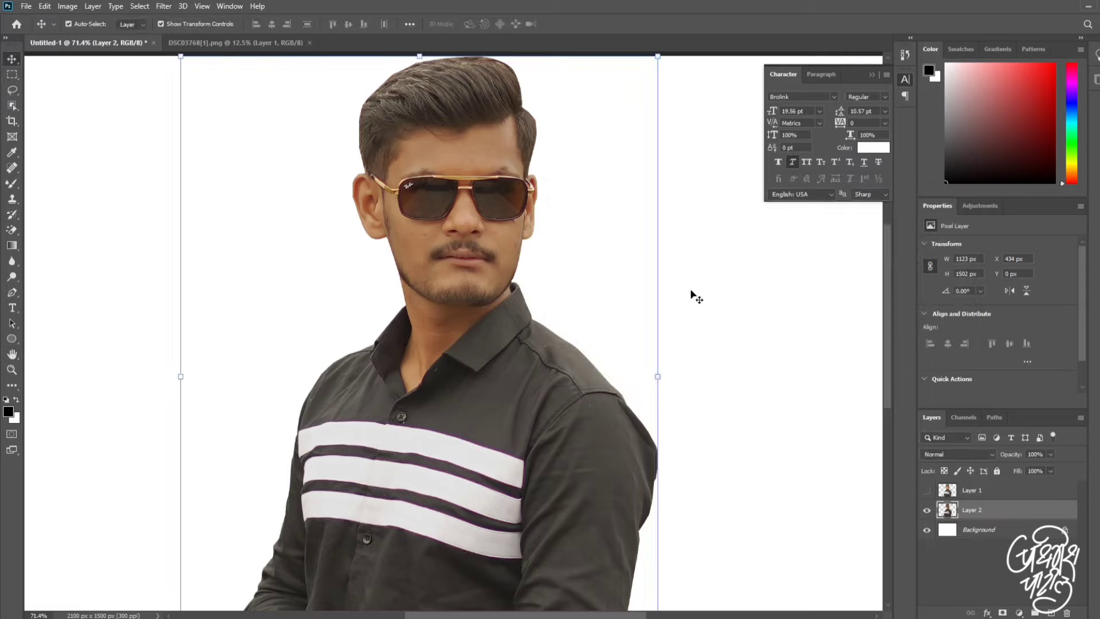
{"action": "left_click", "coordinate": [690, 295]}
{"action": "left_click", "coordinate": [927, 491]}
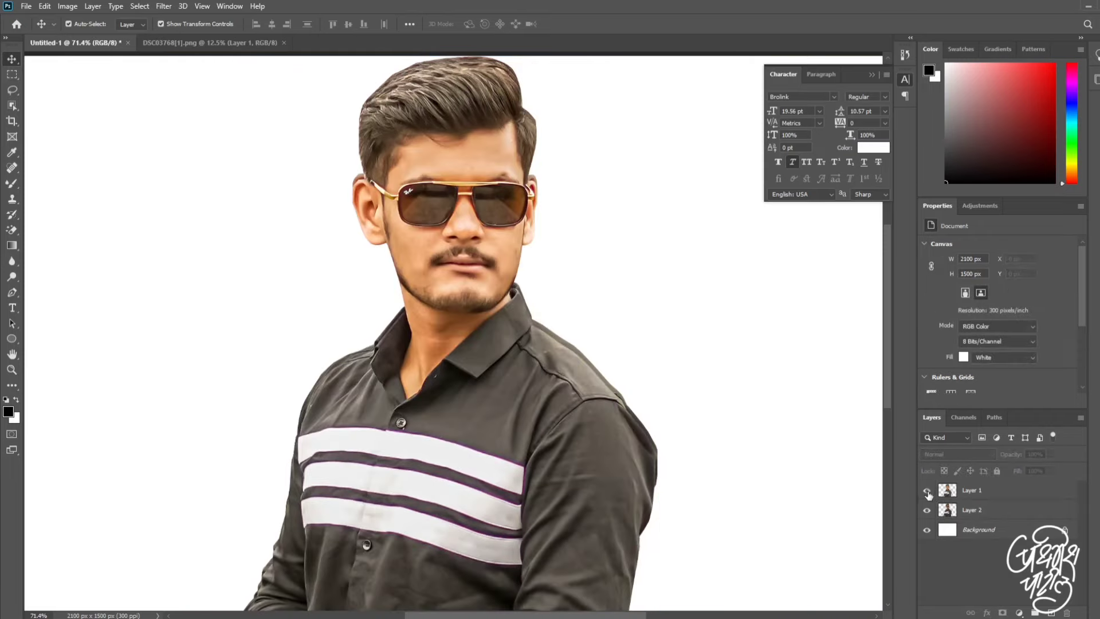
Step: Hide Layer 2 and select Layer 1
{"action": "left_click", "coordinate": [927, 510]}
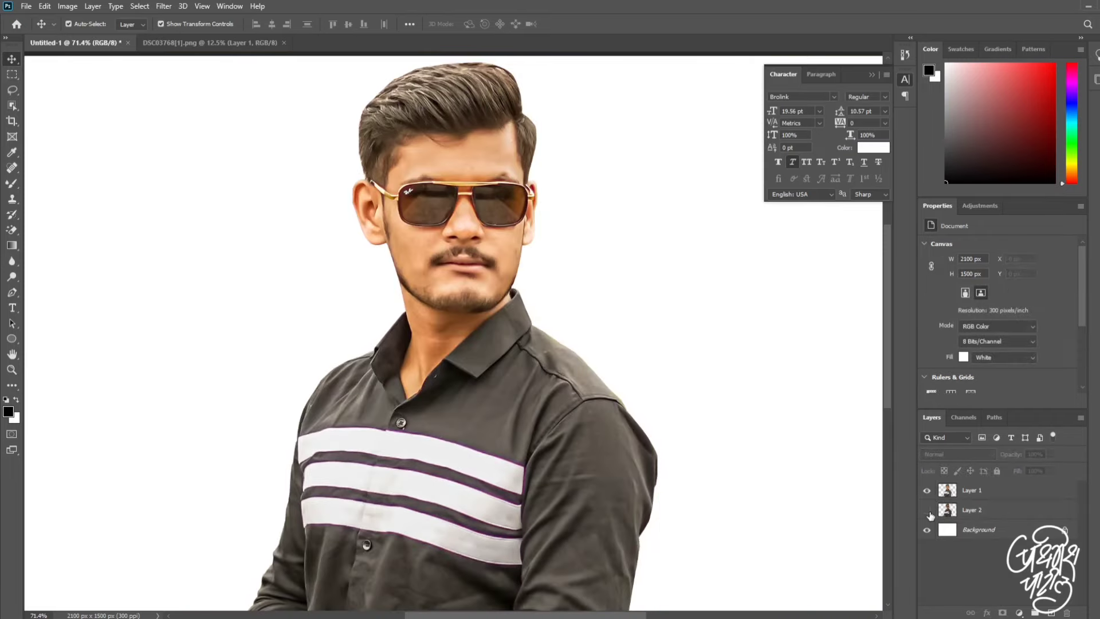
{"action": "scroll", "coordinate": [465, 200], "scroll_direction": "down", "scroll_amount": 2}
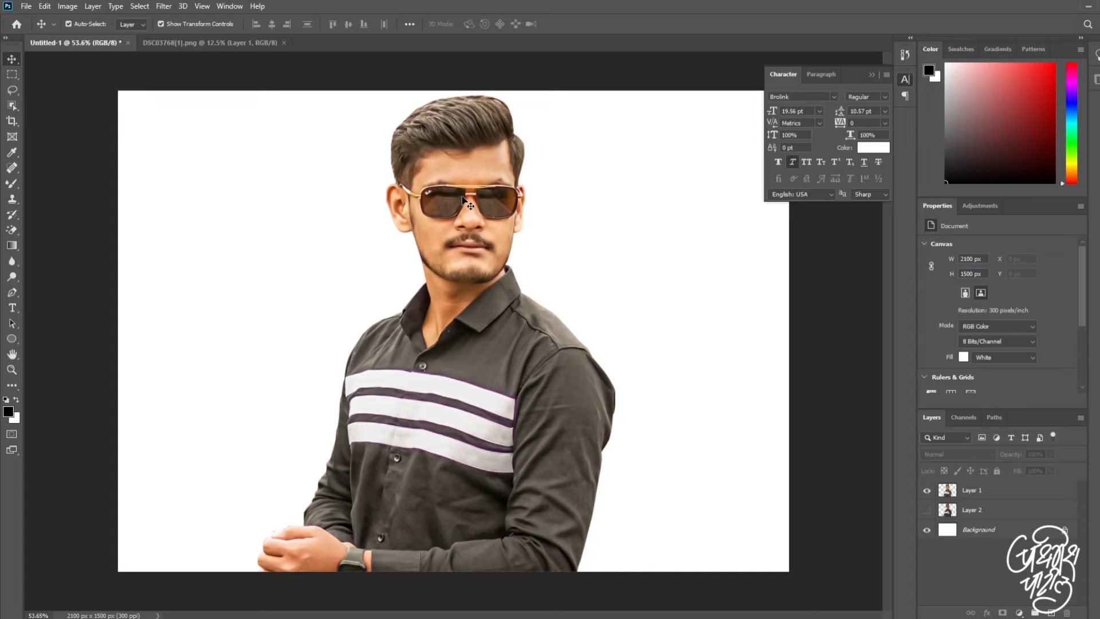
{"action": "scroll", "coordinate": [464, 201], "scroll_direction": "up", "scroll_amount": 2}
{"action": "scroll", "coordinate": [453, 235], "scroll_direction": "up", "scroll_amount": 1}
{"action": "left_click", "coordinate": [443, 257]}
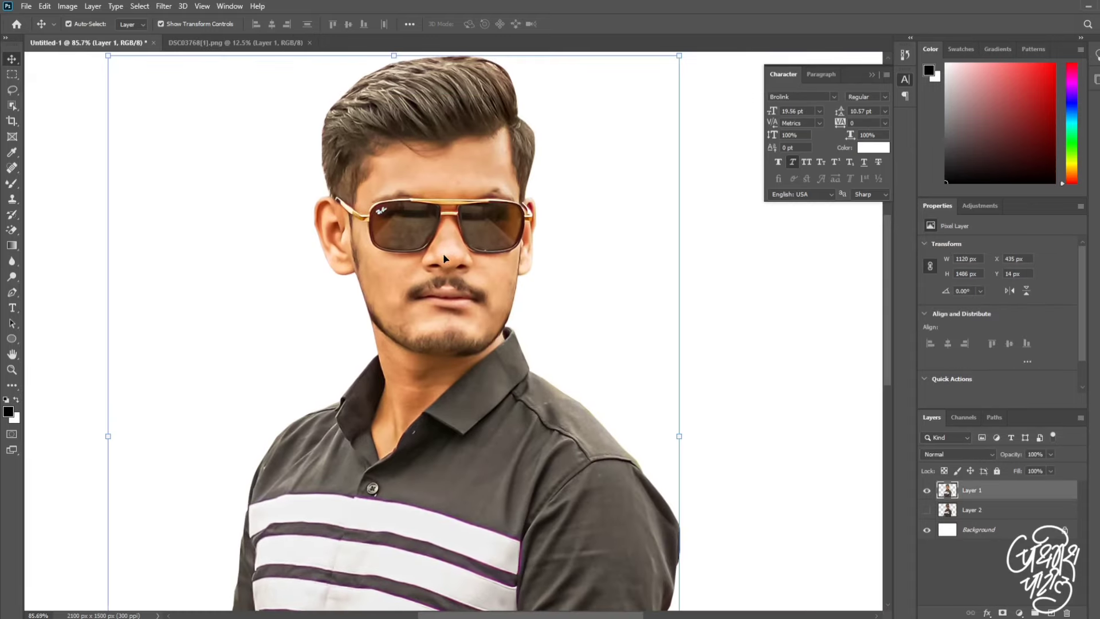
Step: Apply Camera Raw to Layer 1 with sharpening Amount 20 and Luminance noise reduction 51
{"action": "left_click", "coordinate": [156, 7]}
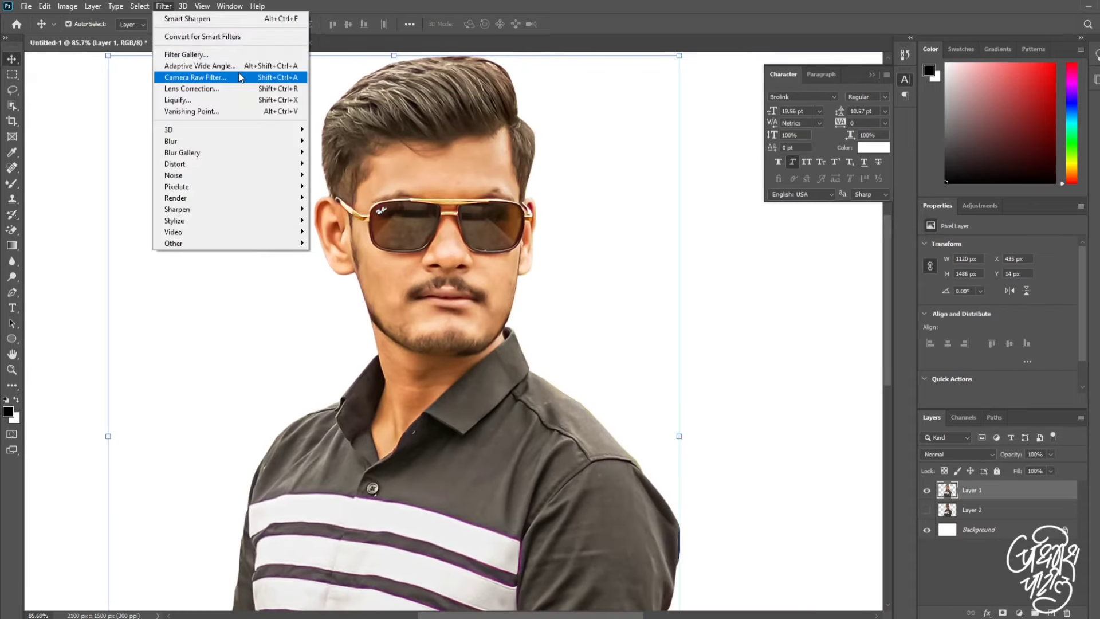
{"action": "left_click", "coordinate": [238, 72]}
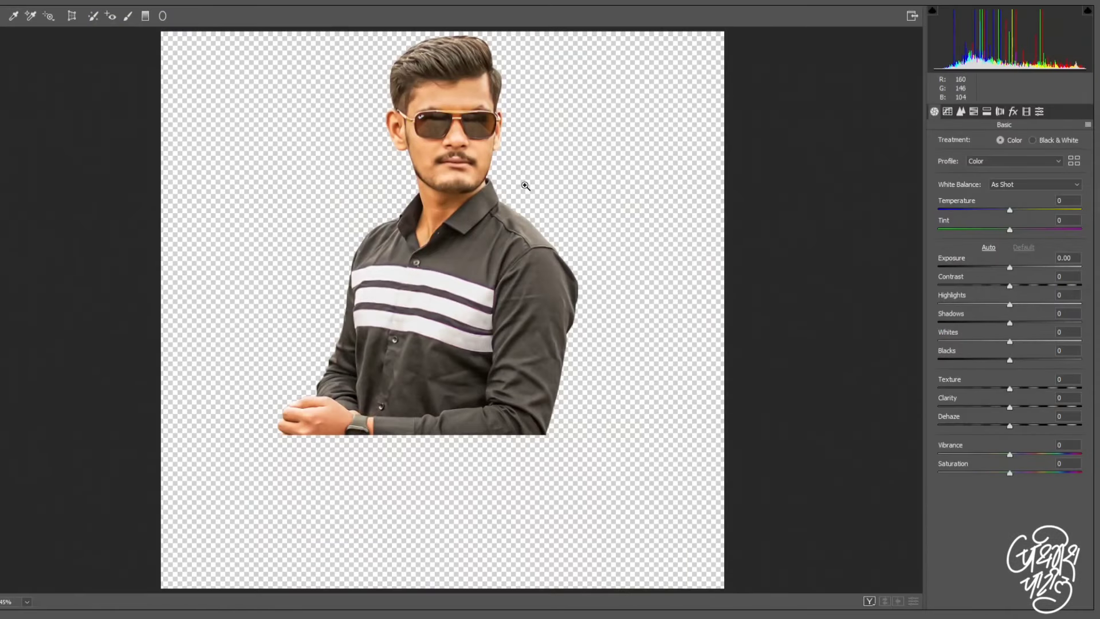
{"action": "scroll", "coordinate": [458, 229], "scroll_direction": "up", "scroll_amount": 1}
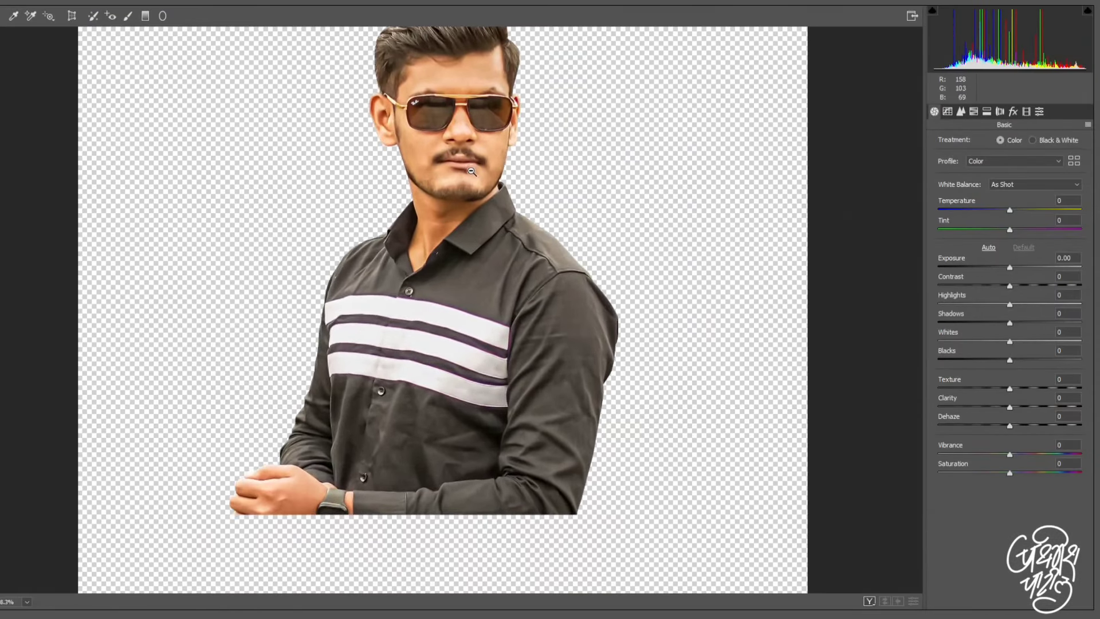
{"action": "scroll", "coordinate": [459, 229], "scroll_direction": "up", "scroll_amount": 1}
{"action": "scroll", "coordinate": [458, 229], "scroll_direction": "up", "scroll_amount": 2}
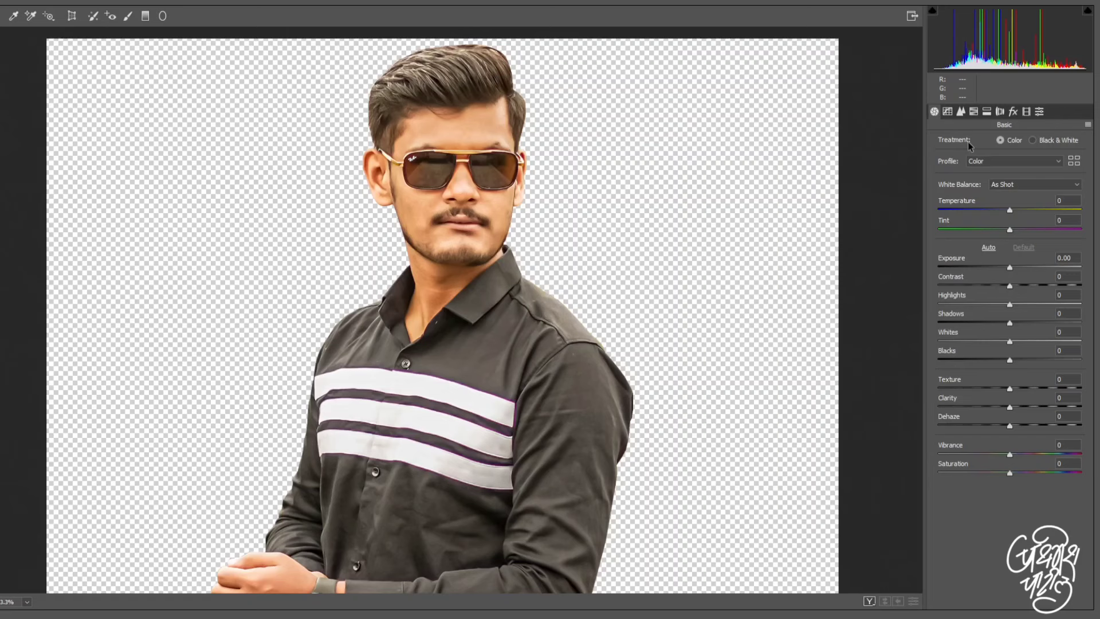
{"action": "left_click", "coordinate": [960, 113]}
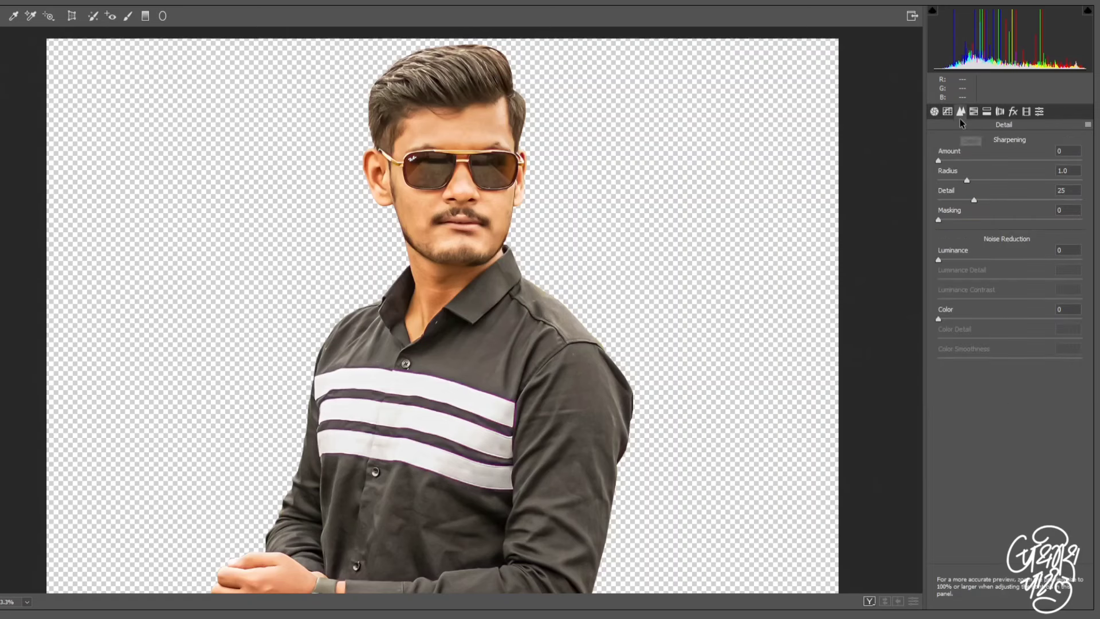
{"action": "left_click", "coordinate": [957, 160]}
{"action": "left_click", "coordinate": [1010, 262]}
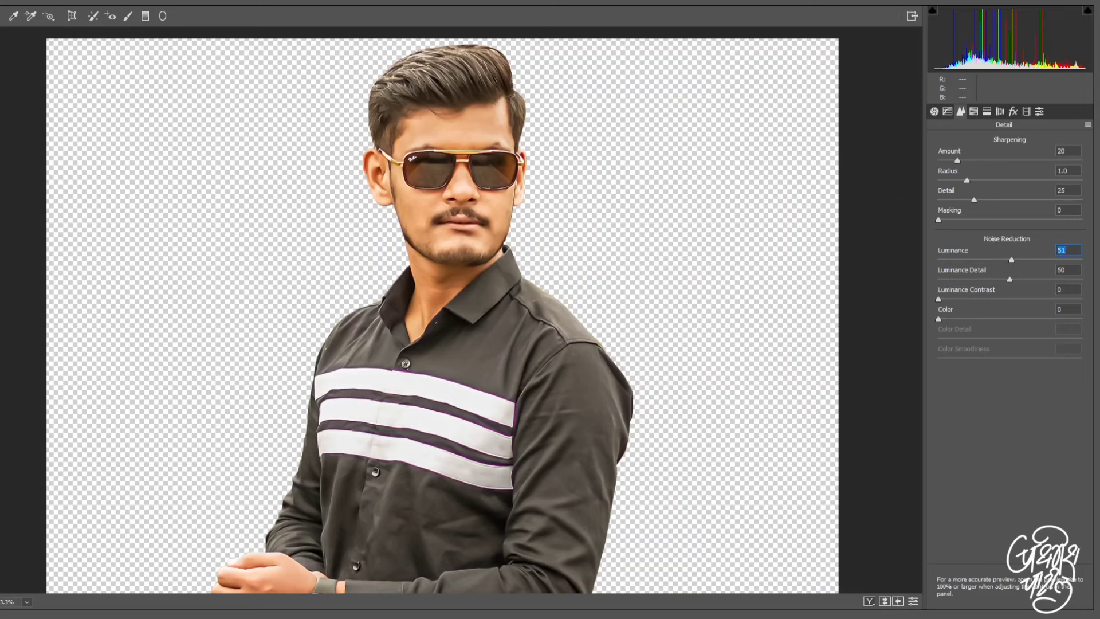
{"action": "key", "text": "Return"}
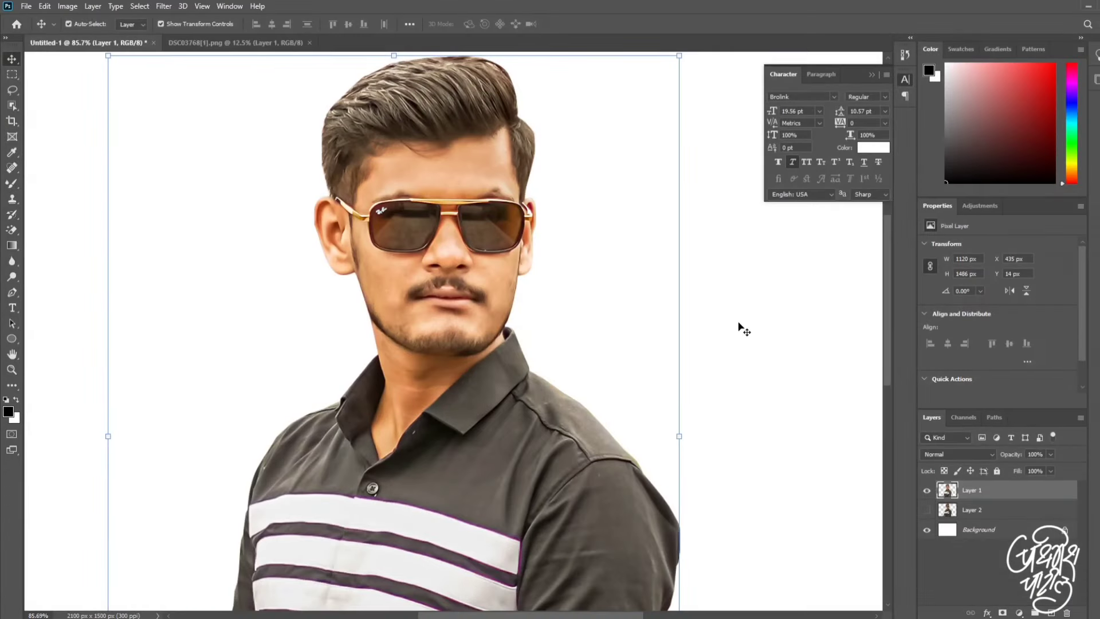
Step: Bring the face into view and switch to the Mixer Brush tool
{"action": "left_click", "coordinate": [740, 325]}
{"action": "scroll", "coordinate": [470, 217], "scroll_direction": "up", "scroll_amount": 3}
{"action": "left_click_drag", "start_coordinate": [541, 224], "coordinate": [523, 258]}
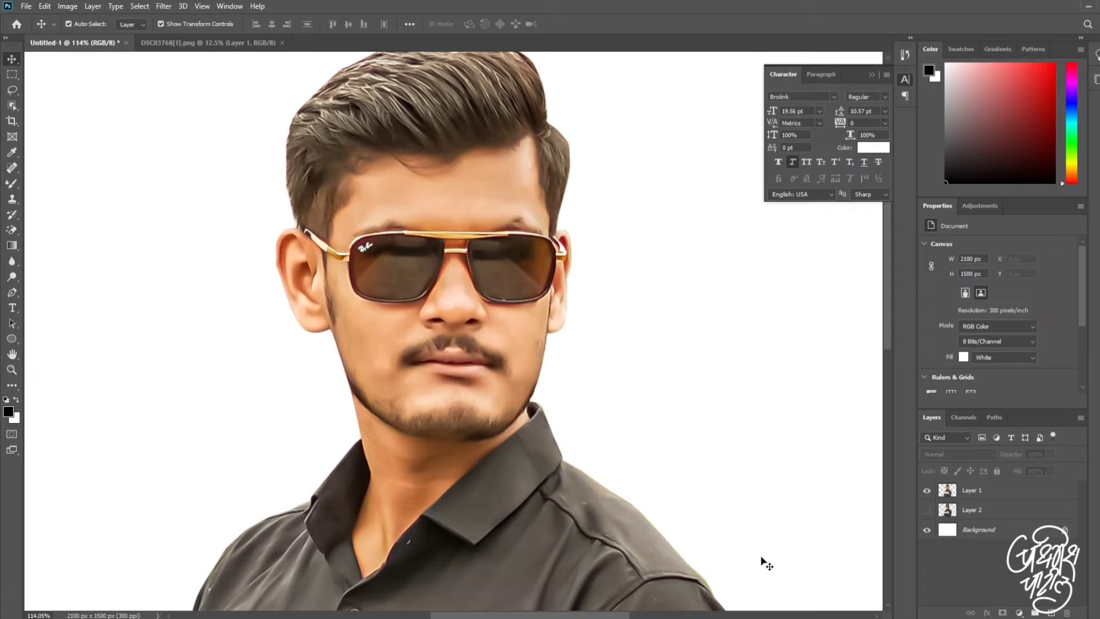
{"action": "left_click", "coordinate": [956, 494]}
{"action": "left_click", "coordinate": [842, 507]}
{"action": "right_click", "coordinate": [9, 184]}
{"action": "left_click", "coordinate": [109, 217]}
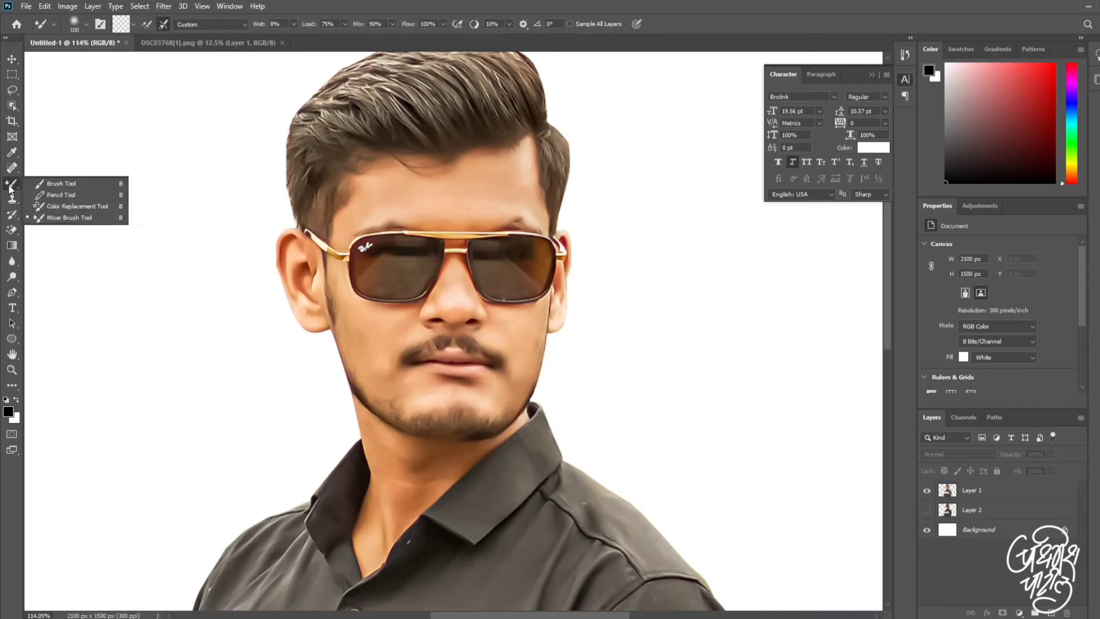
{"action": "right_click", "coordinate": [11, 186]}
{"action": "left_click", "coordinate": [69, 219]}
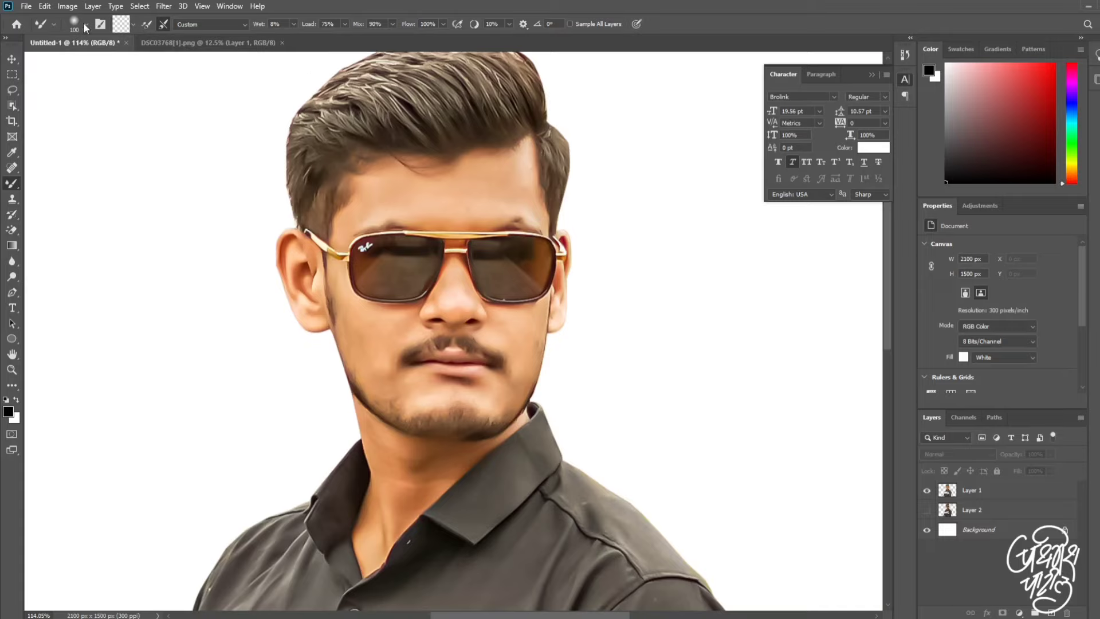
Step: Select Layer 1 and clean the Mixer Brush of paint
{"action": "left_click", "coordinate": [146, 25]}
{"action": "left_click", "coordinate": [968, 490]}
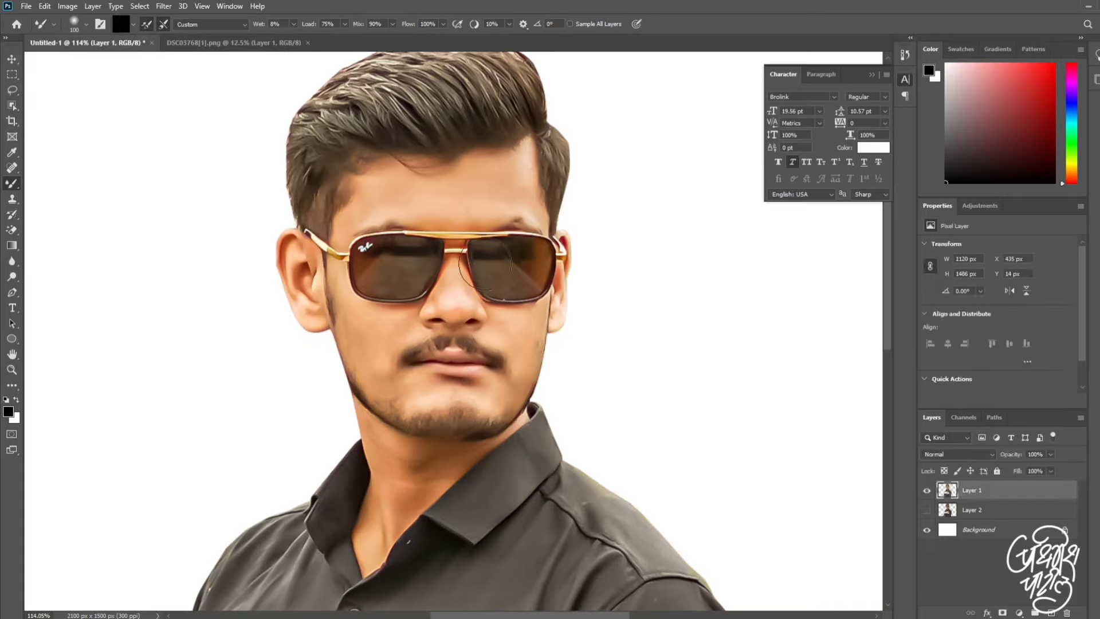
{"action": "left_click", "coordinate": [165, 25]}
{"action": "left_click", "coordinate": [164, 27]}
{"action": "left_click", "coordinate": [209, 24]}
Step: Set the brush size to 90 and blend the skin on the left cheek
{"action": "key", "text": "bracketleft"}
{"action": "key", "text": "bracketleft"}
{"action": "mouse_move", "coordinate": [387, 329]}
{"action": "left_mouse_down"}
{"action": "mouse_move", "coordinate": [357, 336]}
{"action": "mouse_move", "coordinate": [426, 337]}
{"action": "left_mouse_up"}
{"action": "scroll", "coordinate": [382, 210], "scroll_direction": "down", "scroll_amount": 2}
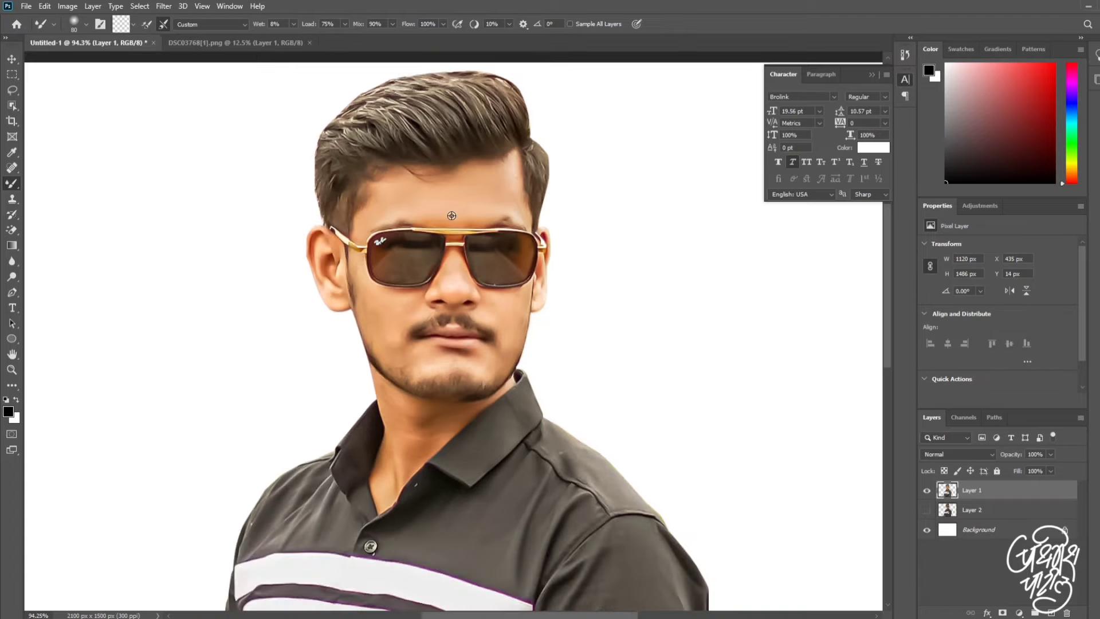
{"action": "scroll", "coordinate": [401, 343], "scroll_direction": "up", "scroll_amount": 3}
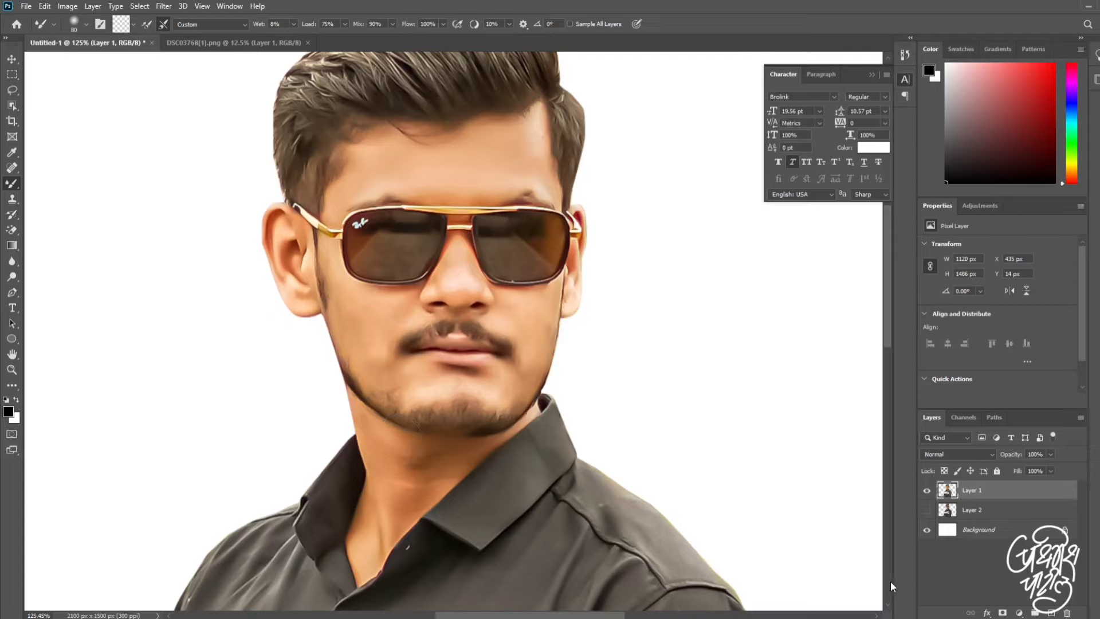
Step: Briefly open the Camera Raw filter, then hide Layer 1 on the canvas
{"action": "left_click", "coordinate": [164, 6]}
{"action": "left_click", "coordinate": [284, 78]}
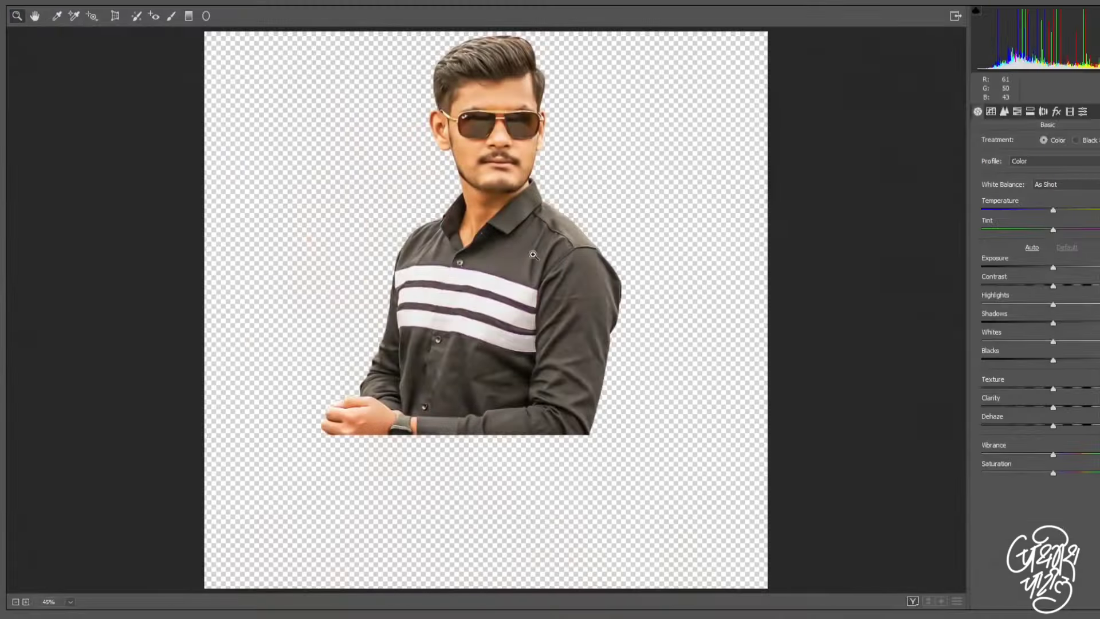
{"action": "left_click", "coordinate": [758, 308]}
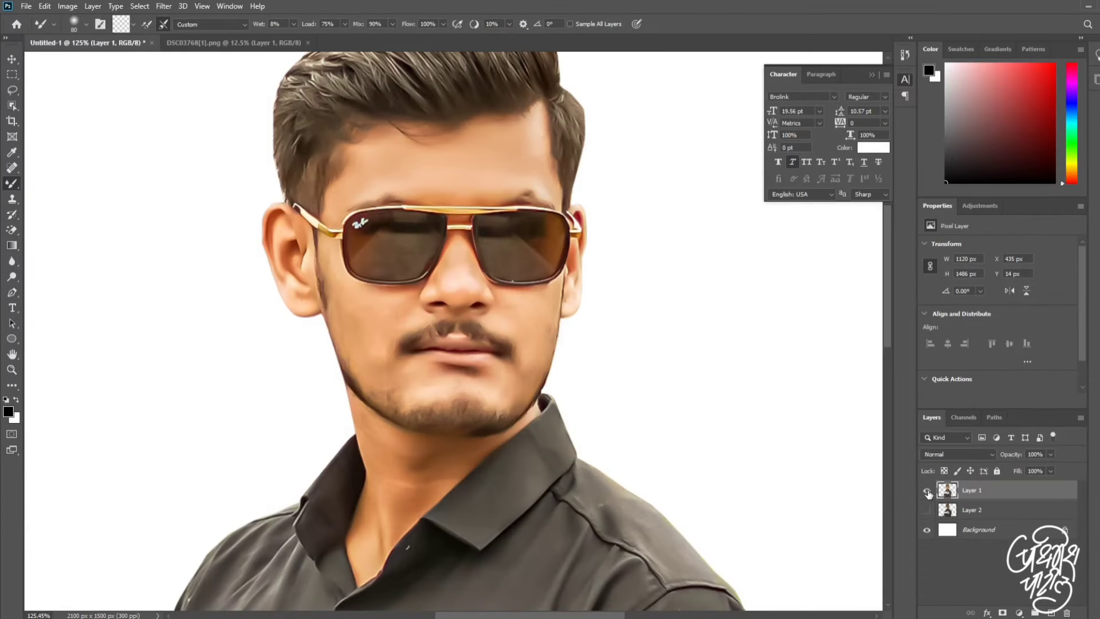
{"action": "left_click", "coordinate": [928, 510]}
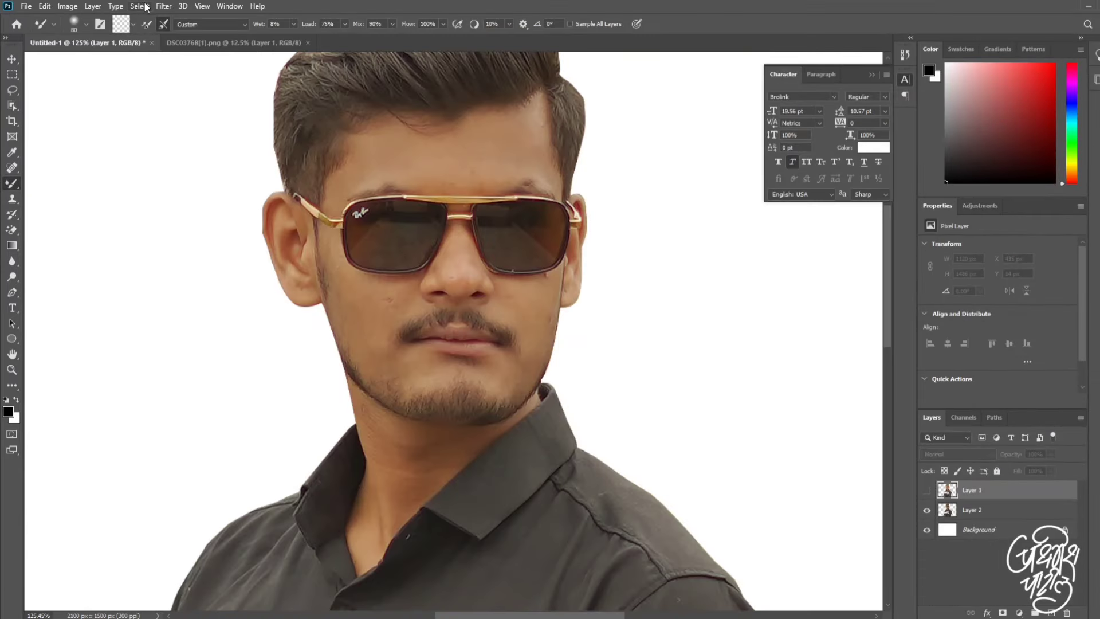
Step: Select Layer 2 and launch the Camera Raw filter on it
{"action": "left_click", "coordinate": [163, 7]}
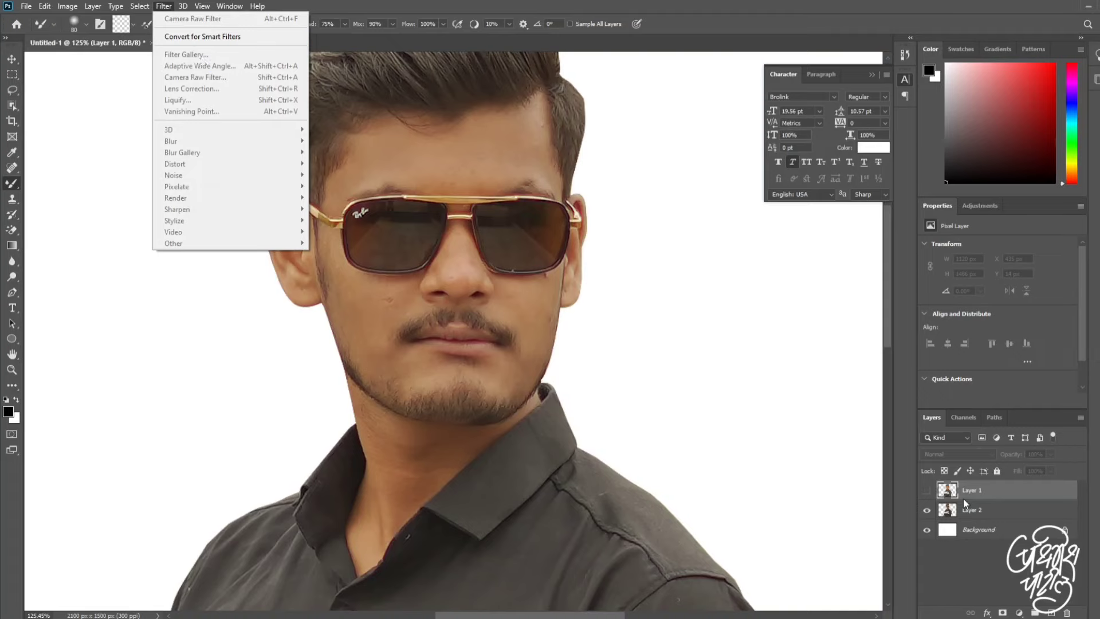
{"action": "left_click", "coordinate": [967, 509]}
{"action": "left_click", "coordinate": [164, 6]}
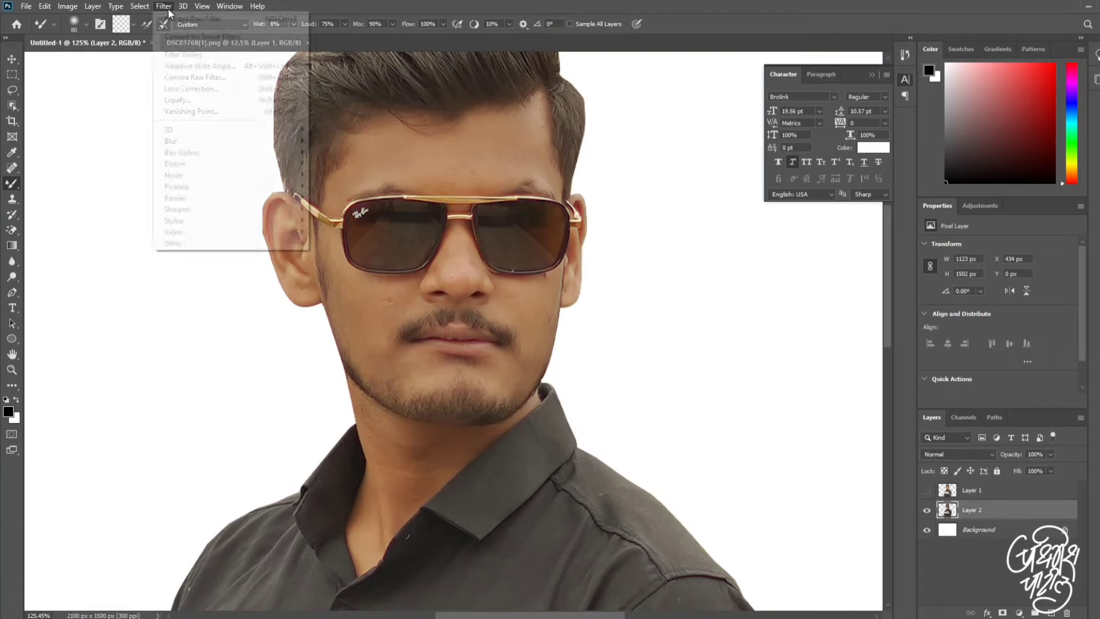
{"action": "left_click", "coordinate": [179, 77]}
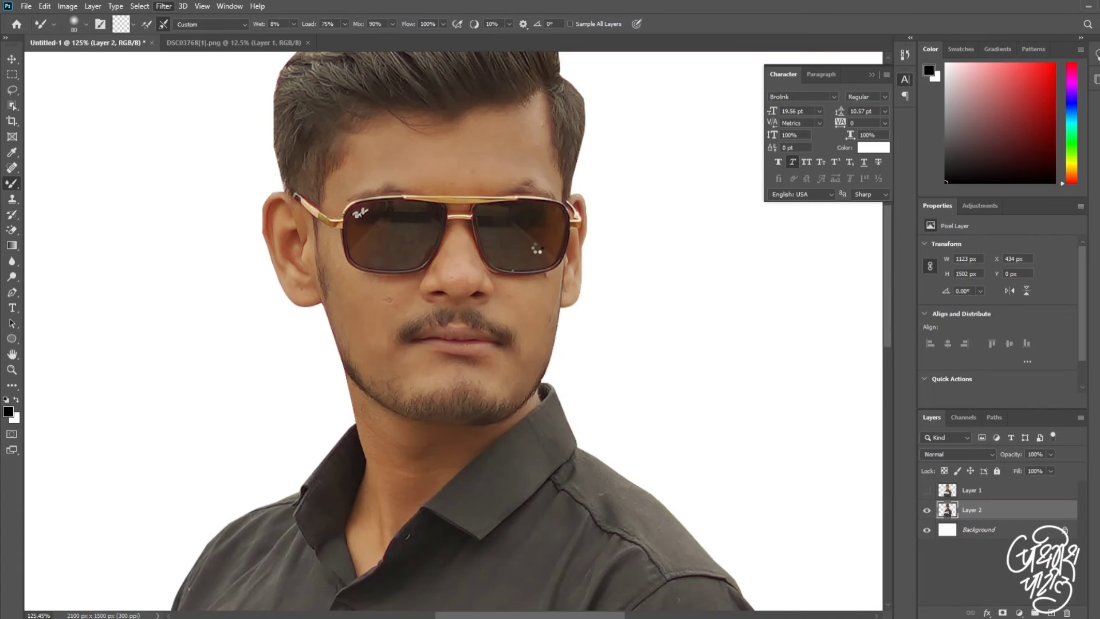
{"action": "scroll", "coordinate": [510, 189], "scroll_direction": "up", "scroll_amount": 2}
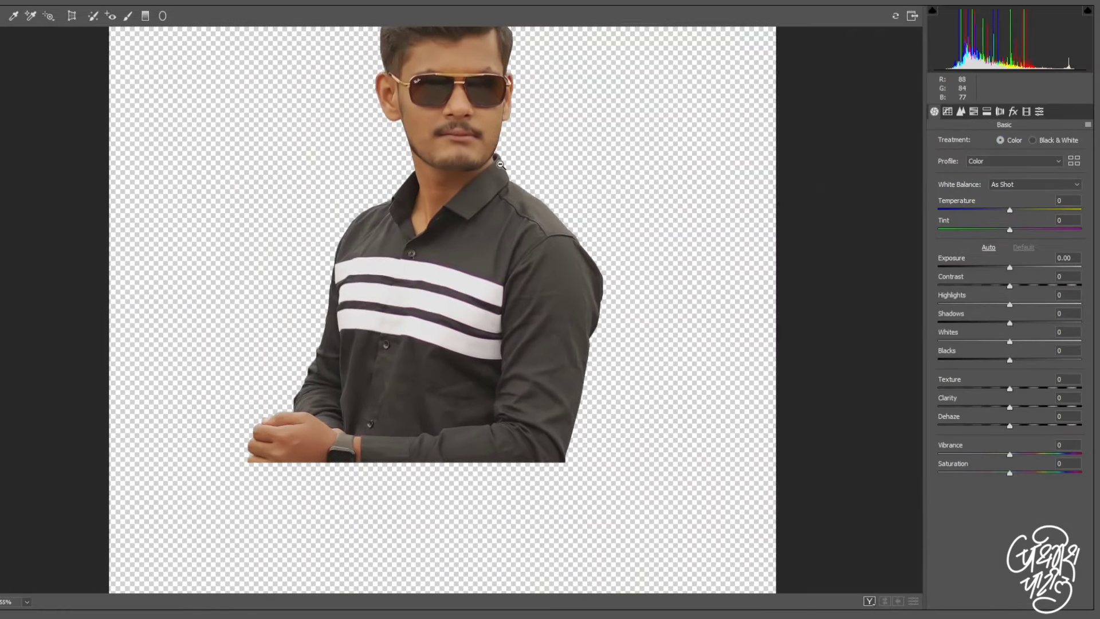
{"action": "scroll", "coordinate": [468, 254], "scroll_direction": "up", "scroll_amount": 1}
{"action": "scroll", "coordinate": [493, 241], "scroll_direction": "up", "scroll_amount": 1}
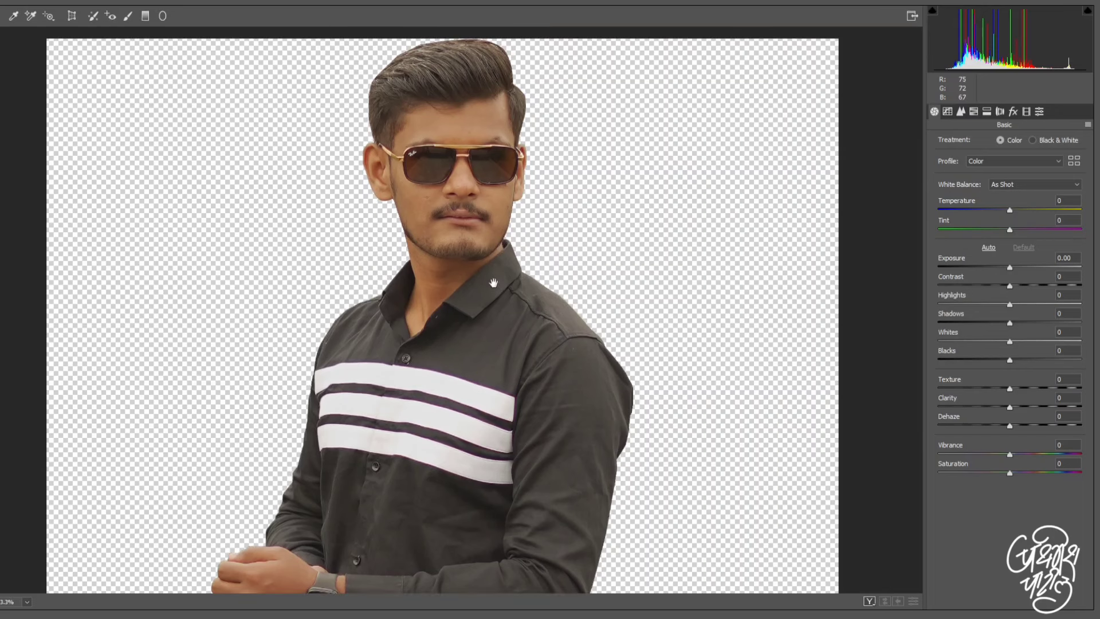
Step: Apply Auto tone, then set Exposure +0.45, Blacks -13, Shadows +18 and Clarity +76
{"action": "left_click", "coordinate": [990, 249]}
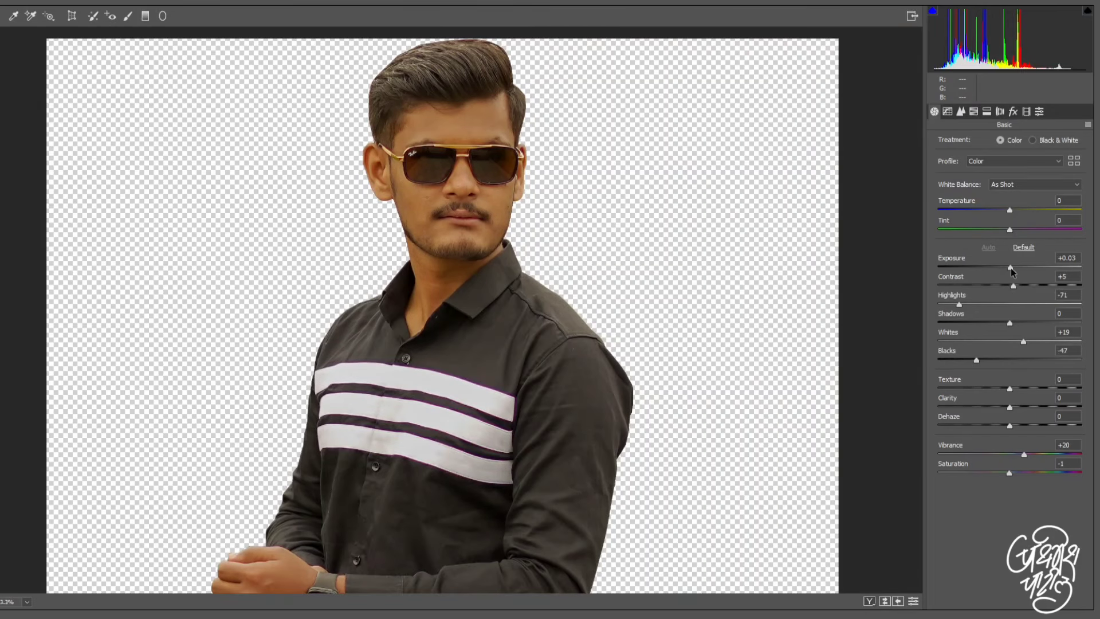
{"action": "left_click_drag", "start_coordinate": [1011, 267], "coordinate": [1016, 268]}
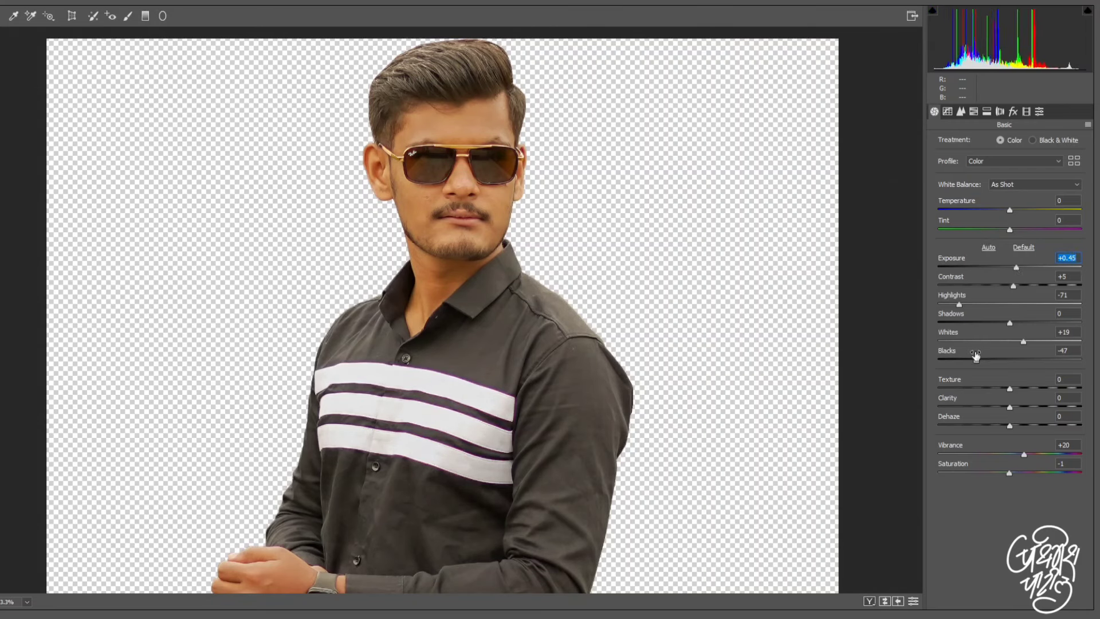
{"action": "left_click_drag", "start_coordinate": [976, 360], "coordinate": [1001, 361]}
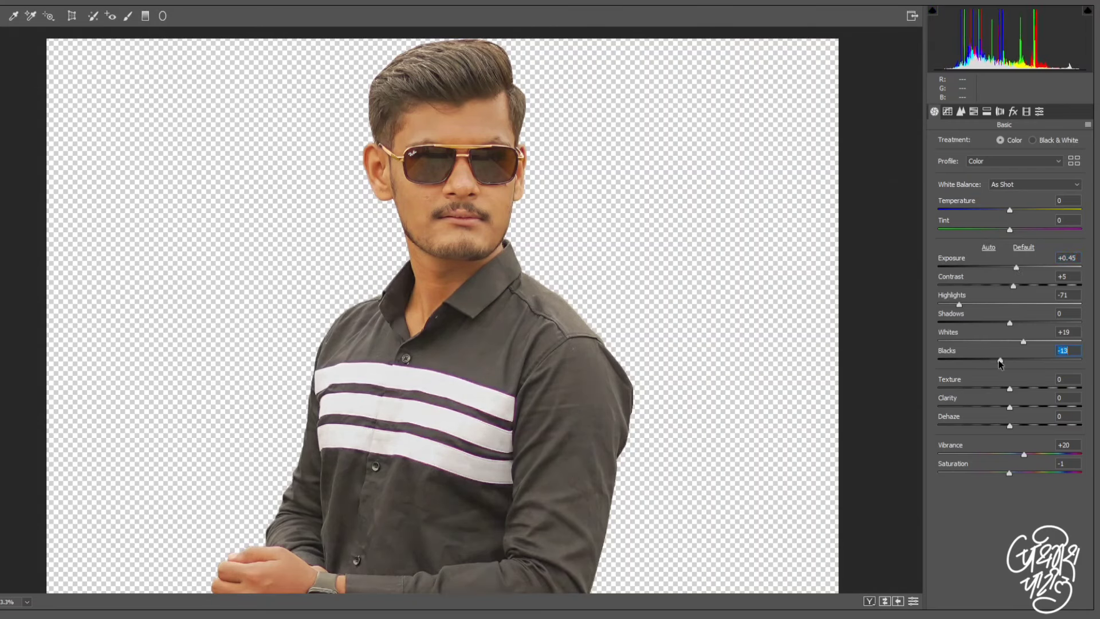
{"action": "left_click", "coordinate": [1011, 323]}
{"action": "left_click_drag", "start_coordinate": [1012, 322], "coordinate": [1023, 323]}
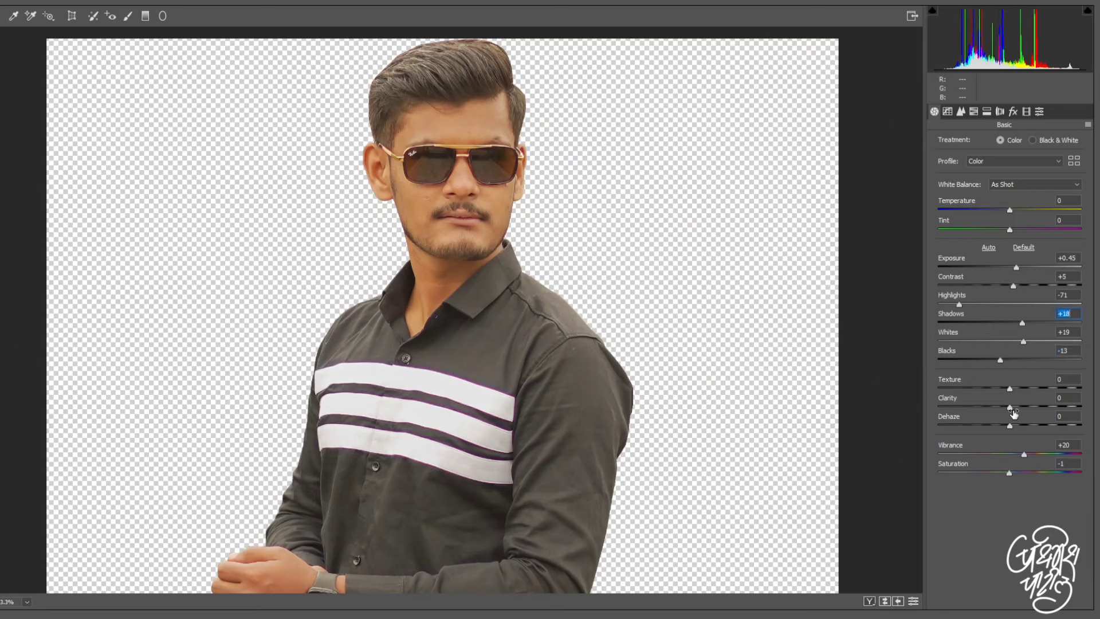
{"action": "mouse_move", "coordinate": [1012, 407]}
{"action": "left_mouse_down"}
{"action": "mouse_move", "coordinate": [1064, 408]}
{"action": "mouse_move", "coordinate": [1014, 390]}
{"action": "left_mouse_up"}
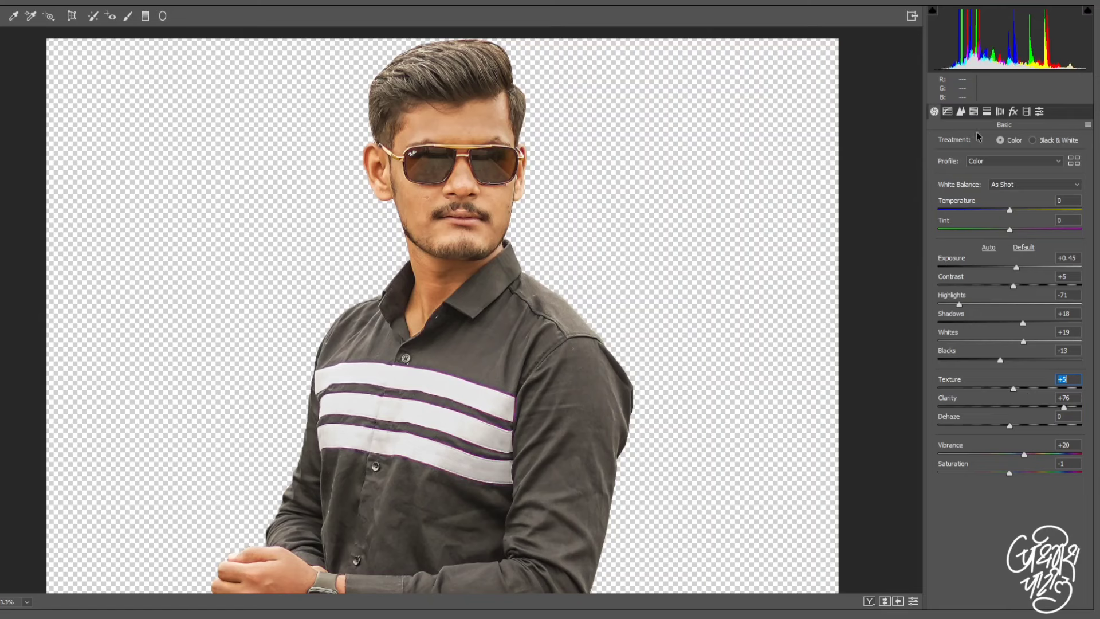
Step: Lift the tone curve's highlights and set sharpening 29 with luminance noise reduction 33
{"action": "left_click", "coordinate": [960, 111]}
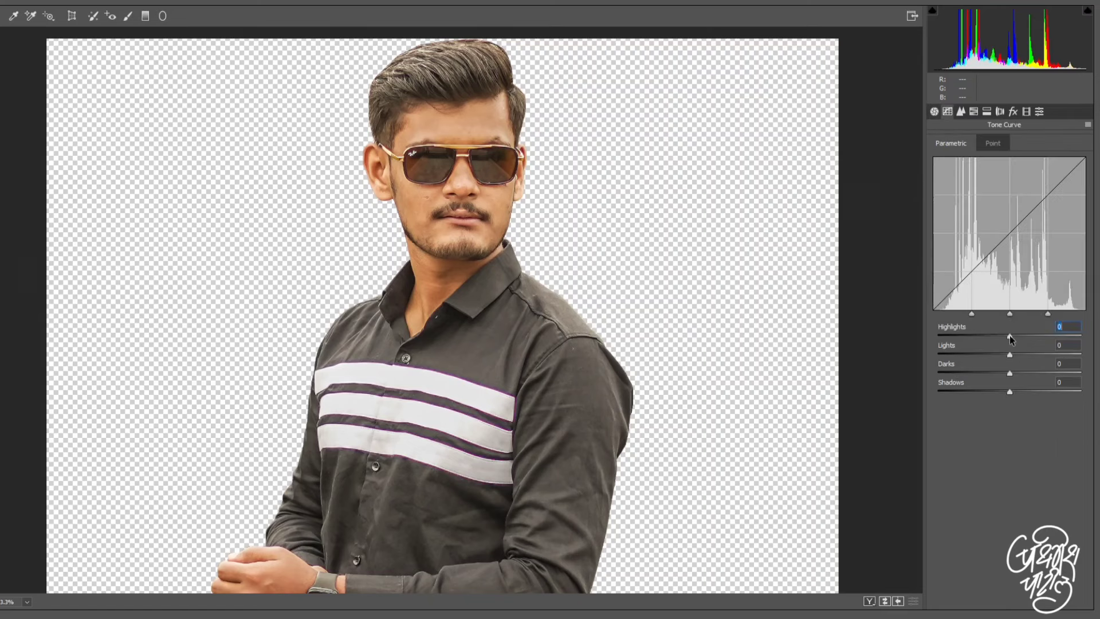
{"action": "left_click_drag", "start_coordinate": [1010, 335], "coordinate": [1013, 392]}
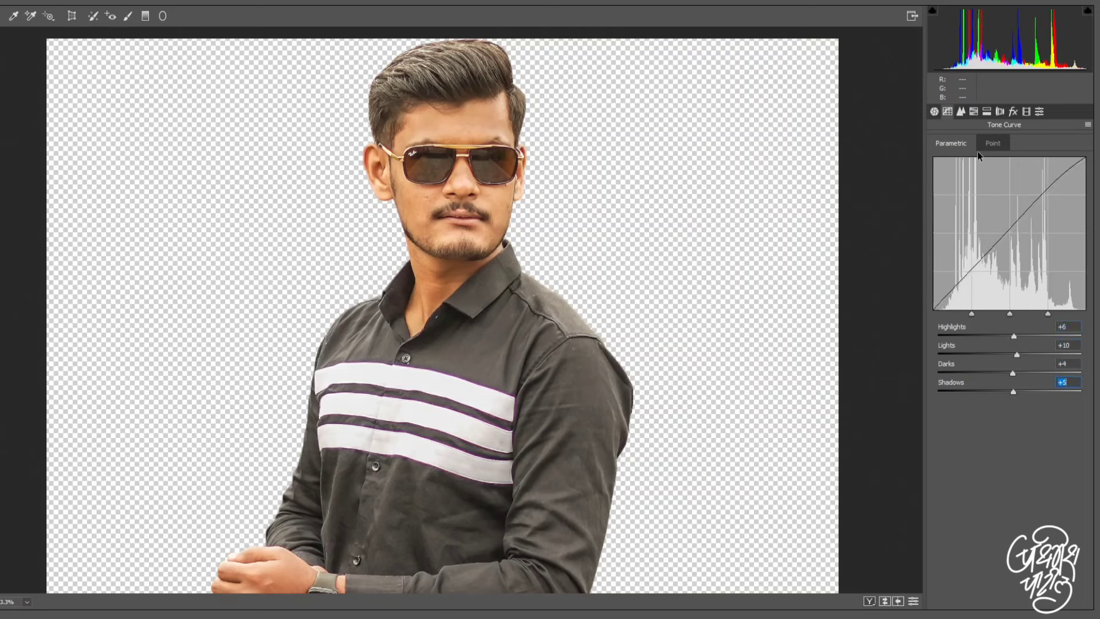
{"action": "left_click", "coordinate": [961, 112]}
{"action": "left_click", "coordinate": [965, 160]}
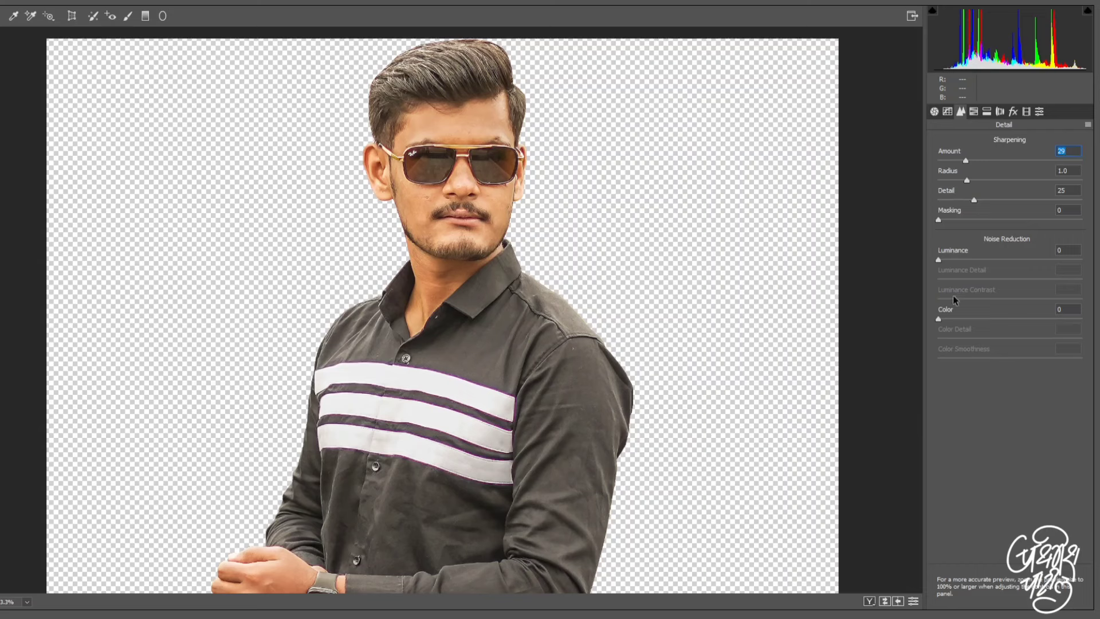
{"action": "left_click_drag", "start_coordinate": [976, 259], "coordinate": [985, 259]}
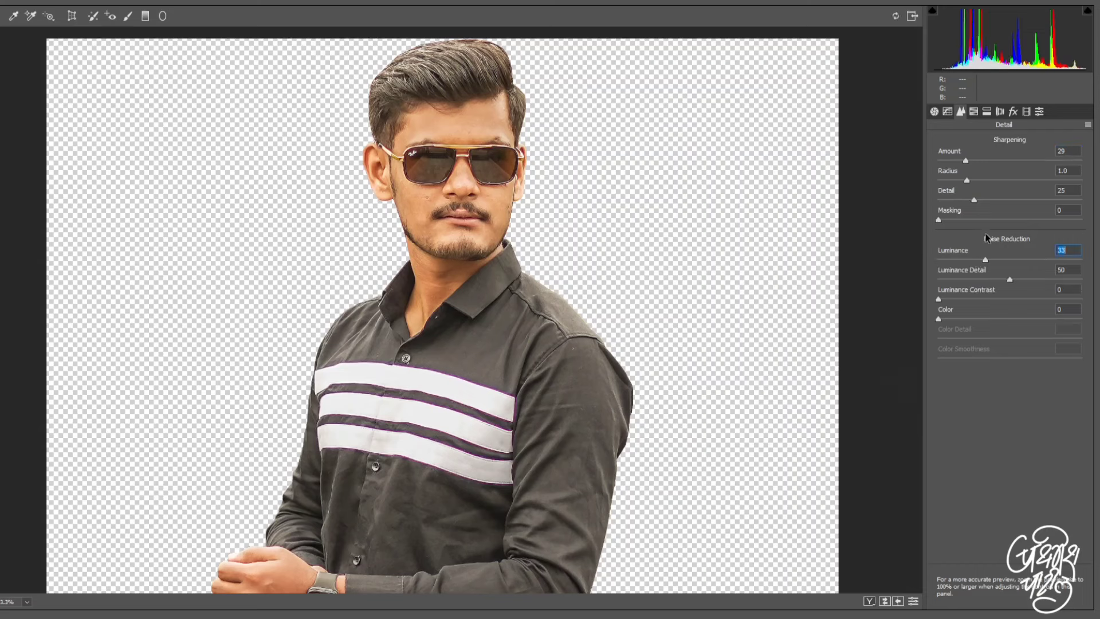
Step: Set Oranges luminance to +15 and Oranges saturation to -5, then return to Basic
{"action": "left_click", "coordinate": [986, 111]}
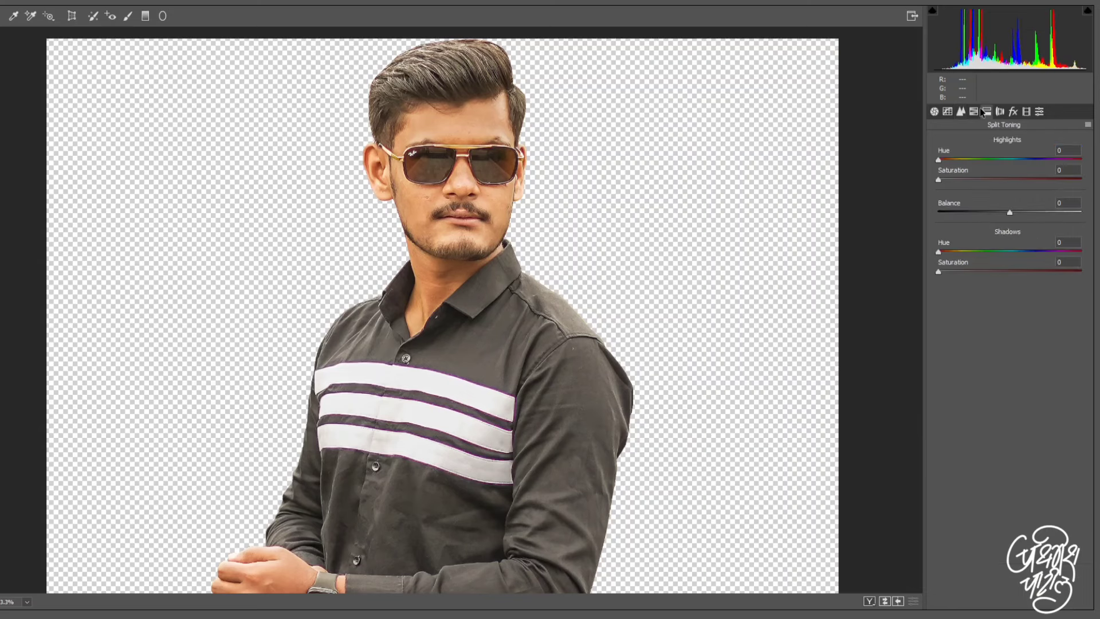
{"action": "left_click", "coordinate": [974, 112]}
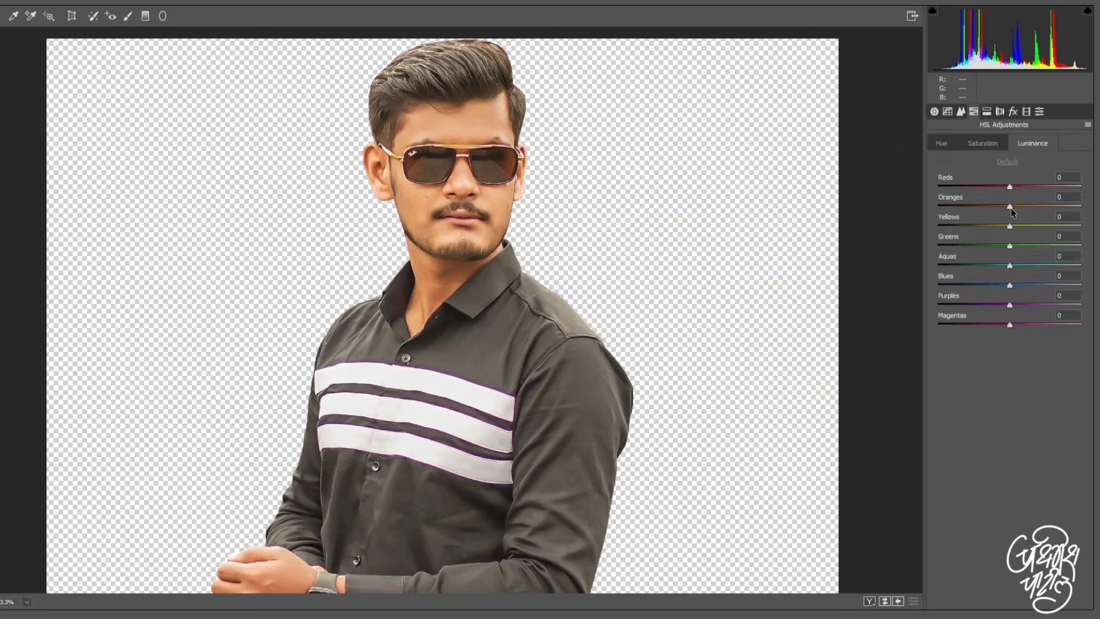
{"action": "left_click_drag", "start_coordinate": [1011, 212], "coordinate": [1030, 213]}
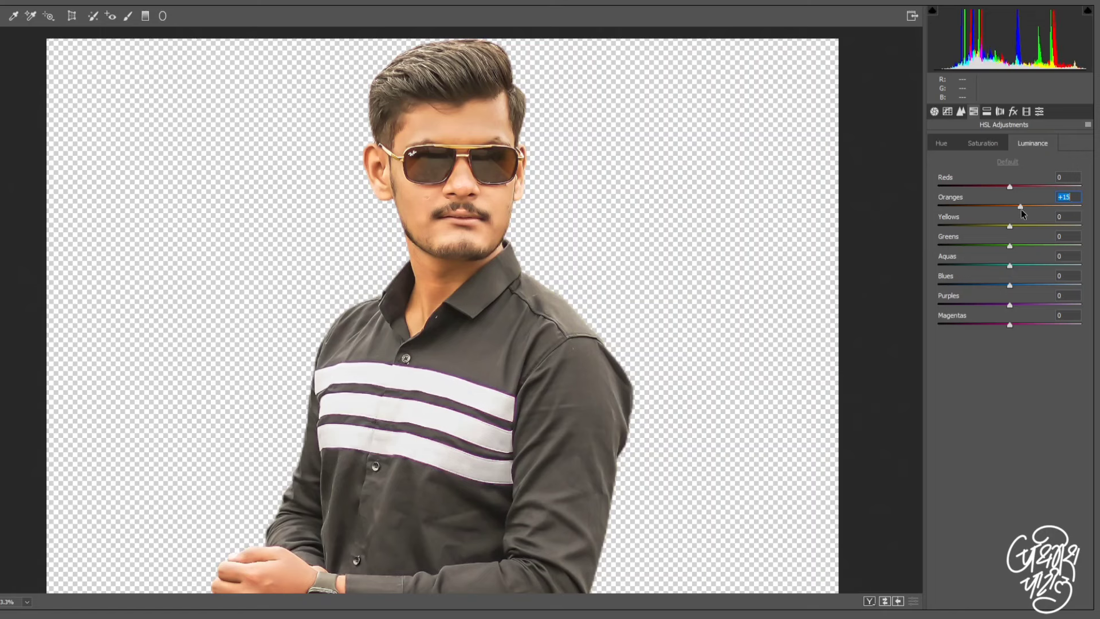
{"action": "left_click", "coordinate": [983, 143]}
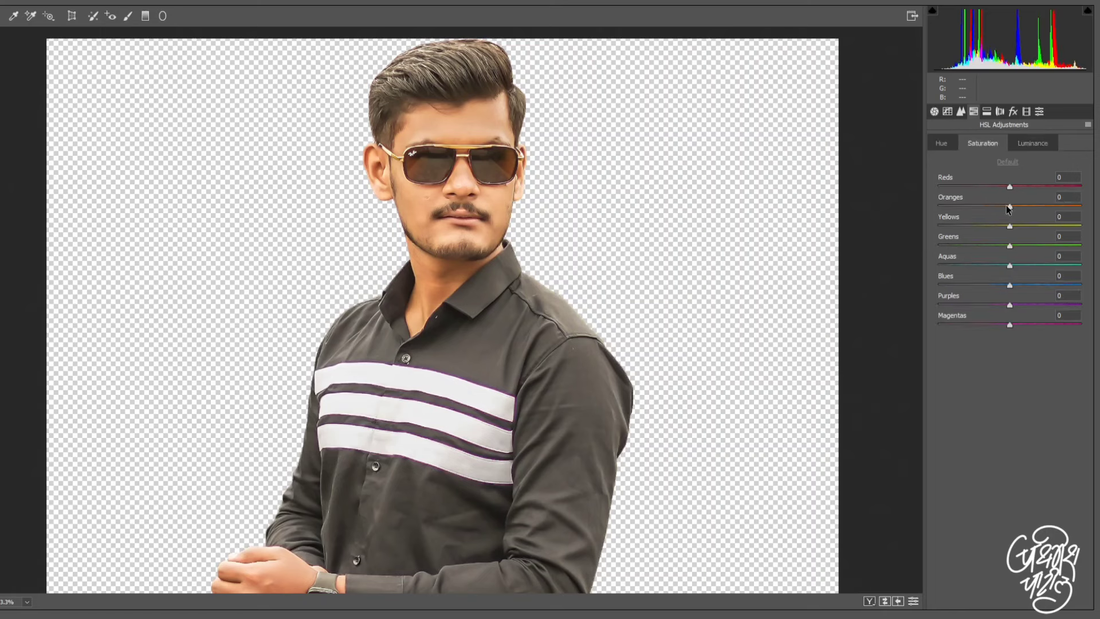
{"action": "left_click_drag", "start_coordinate": [1009, 207], "coordinate": [1005, 208]}
{"action": "left_click", "coordinate": [935, 112]}
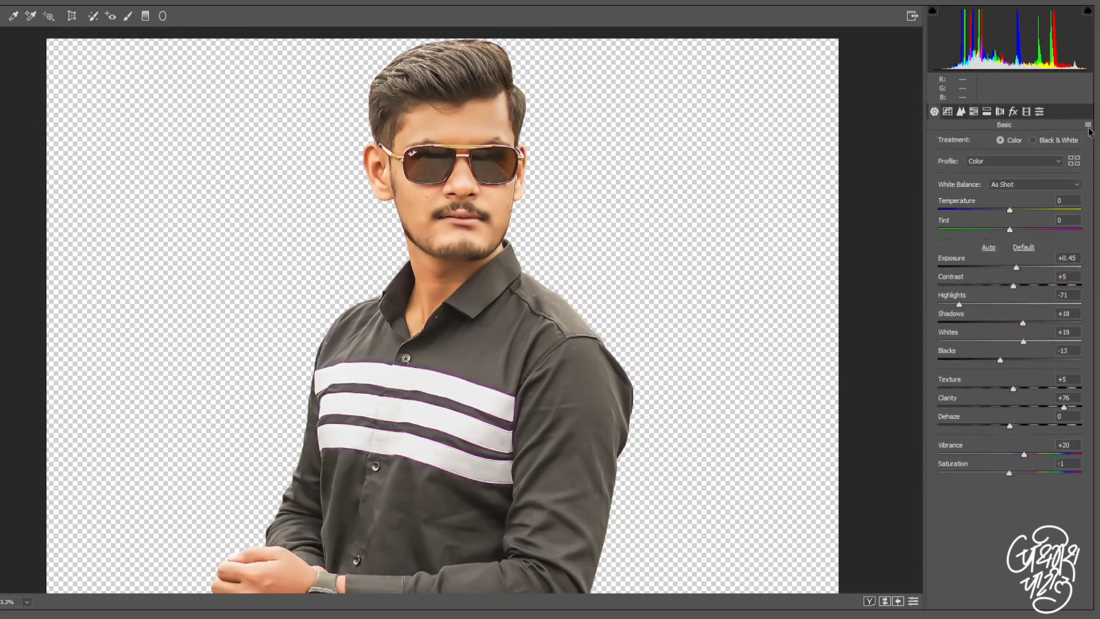
Step: Save all current Camera Raw adjustments as an .xmp preset named 'oil paint effect'
{"action": "left_click", "coordinate": [1089, 124]}
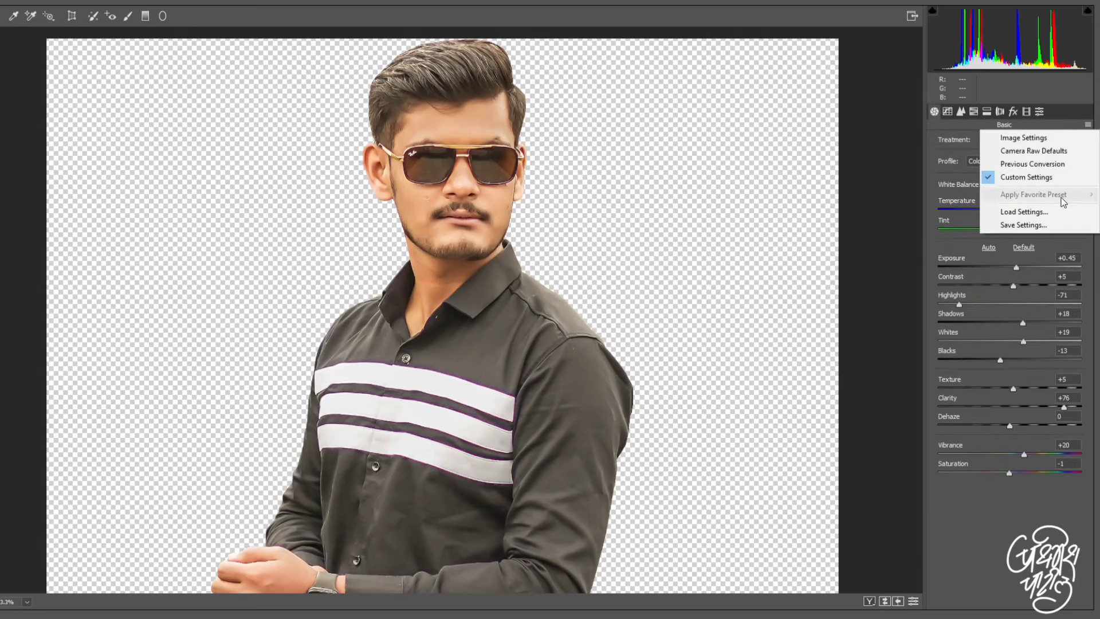
{"action": "left_click", "coordinate": [1044, 226]}
{"action": "left_click_drag", "start_coordinate": [439, 105], "coordinate": [677, 134]}
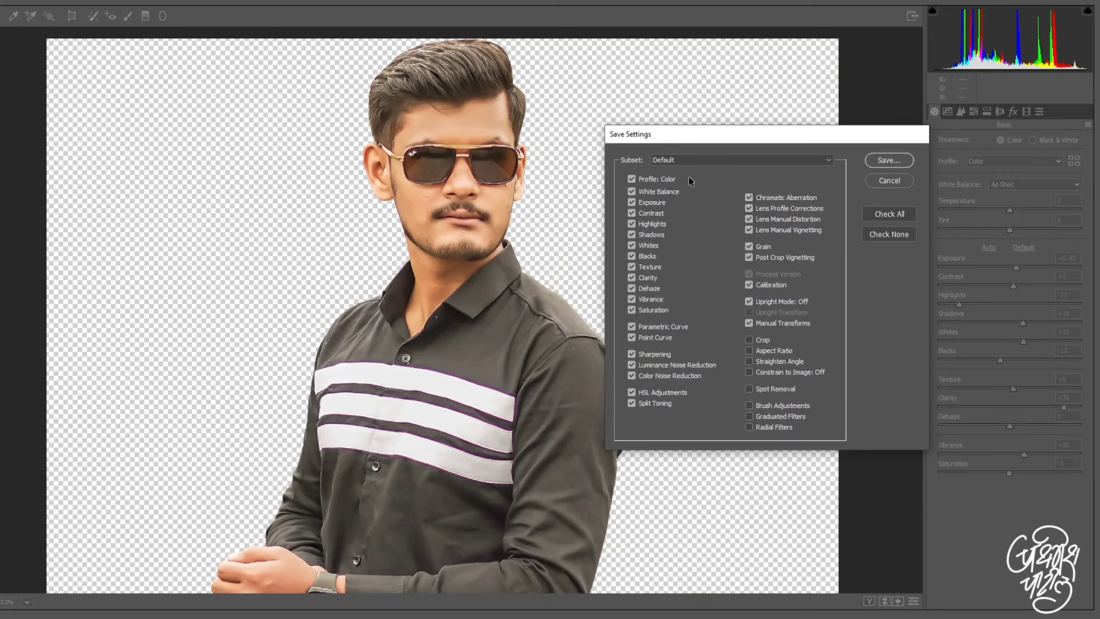
{"action": "left_click", "coordinate": [887, 162]}
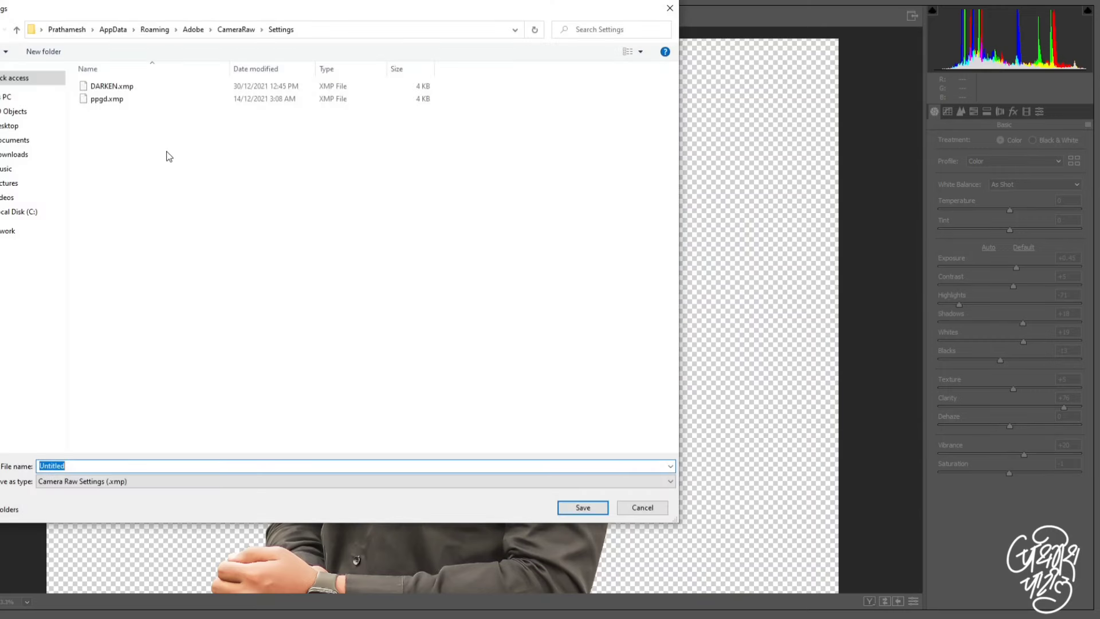
{"action": "key", "text": "BackSpace"}
{"action": "type", "text": "oi"}
{"action": "type", "text": "l"}
{"action": "type", "text": "paint "}
{"action": "type", "text": "eff"}
{"action": "type", "text": "ect"}
{"action": "key", "text": "Return"}
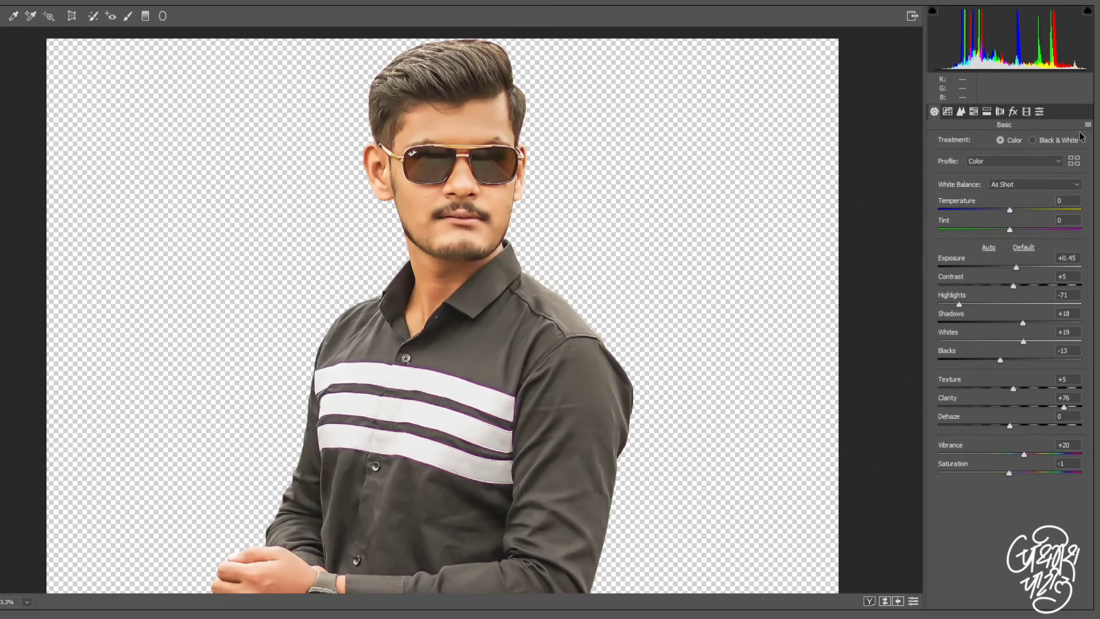
Step: Open Load Settings from the Camera Raw flyout, then cancel without loading a file
{"action": "left_click", "coordinate": [1088, 125]}
{"action": "left_click", "coordinate": [1061, 210]}
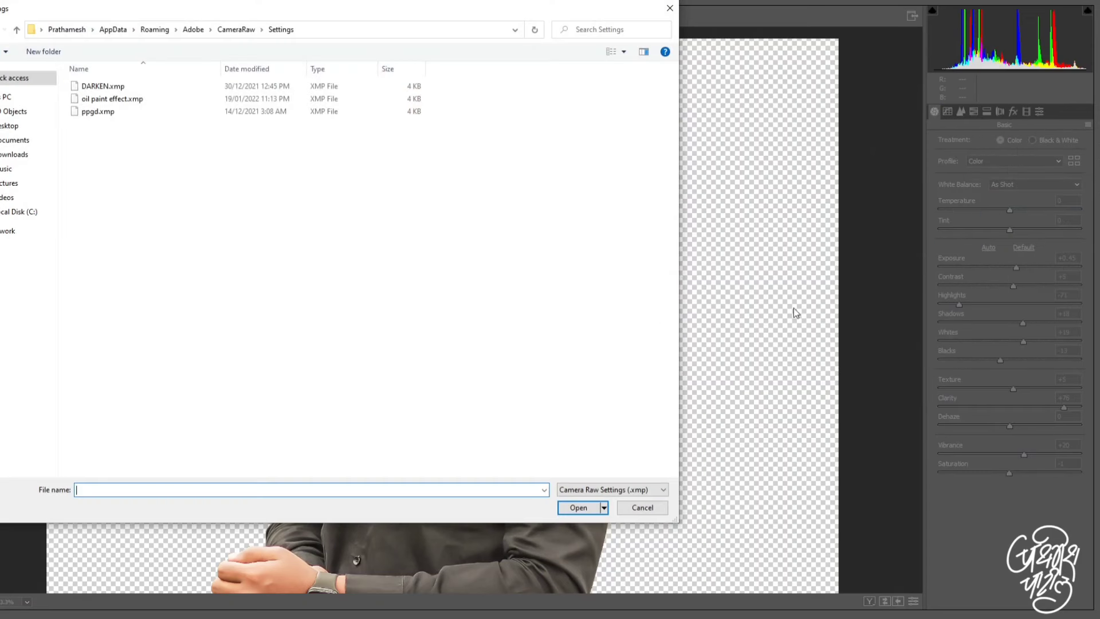
{"action": "left_click", "coordinate": [648, 508]}
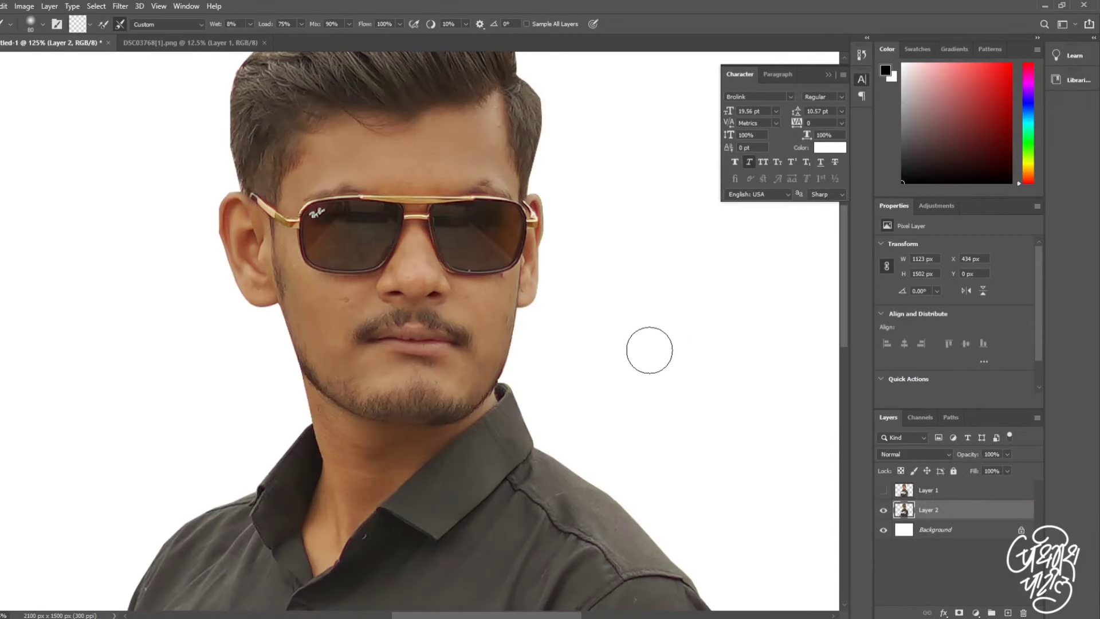
Step: Launch the Camera Raw filter on Layer 2 and zoom the preview to the head
{"action": "left_click", "coordinate": [118, 7]}
{"action": "left_click", "coordinate": [155, 77]}
{"action": "scroll", "coordinate": [440, 195], "scroll_direction": "up", "scroll_amount": 1}
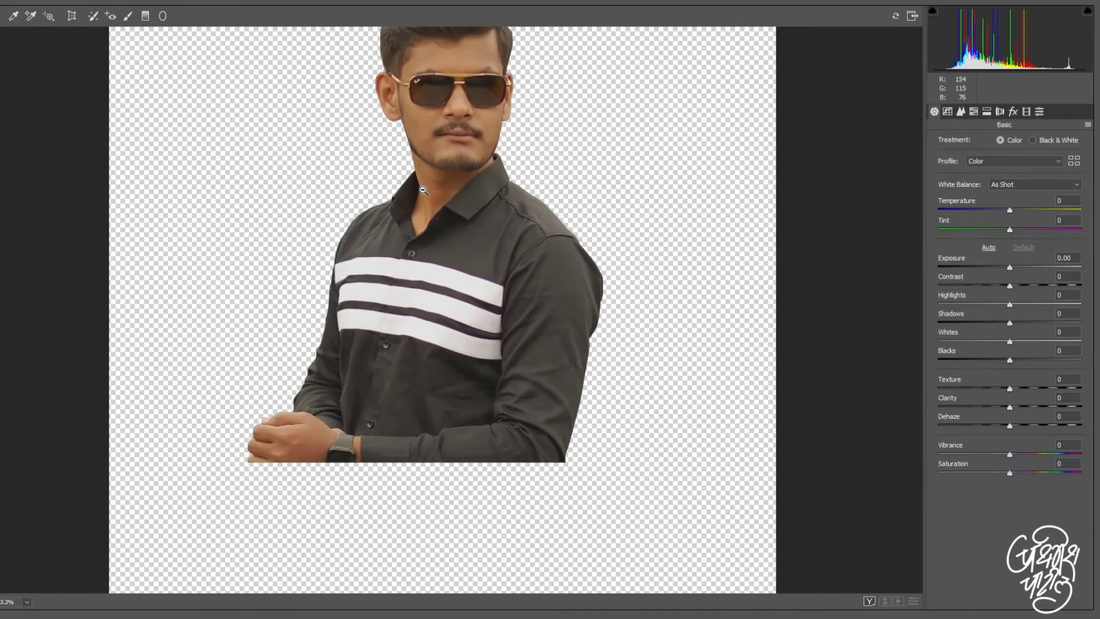
{"action": "scroll", "coordinate": [440, 194], "scroll_direction": "up", "scroll_amount": 1}
{"action": "scroll", "coordinate": [440, 190], "scroll_direction": "up", "scroll_amount": 1}
{"action": "scroll", "coordinate": [439, 183], "scroll_direction": "up", "scroll_amount": 1}
{"action": "left_click_drag", "start_coordinate": [439, 181], "coordinate": [422, 252]}
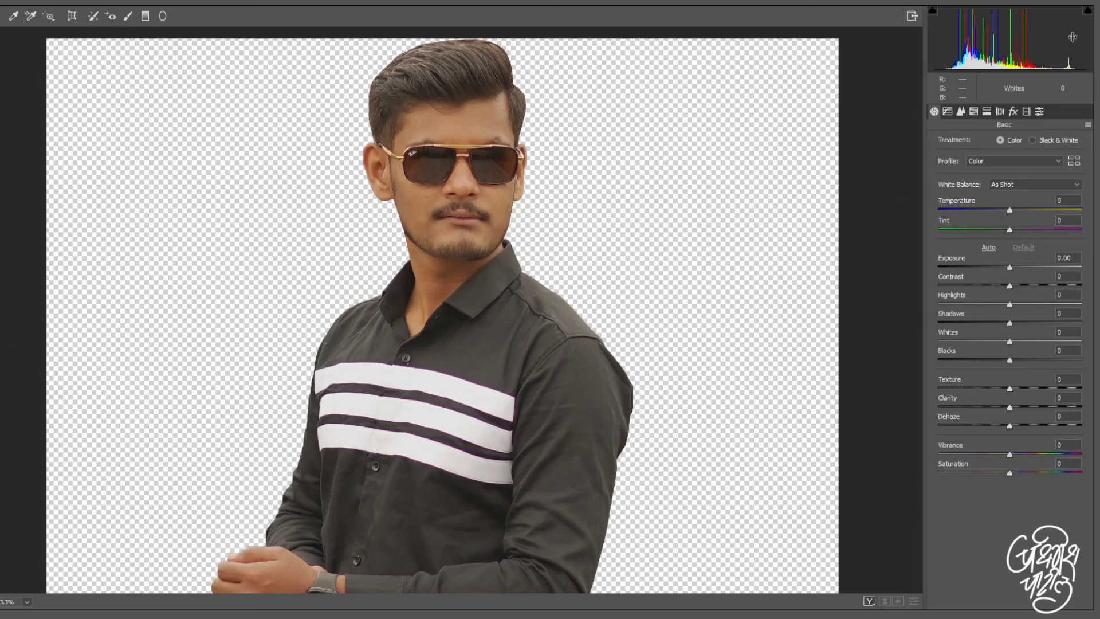
Step: Browse the preset flyout and panels, abandoning a first attempt to load settings
{"action": "left_click", "coordinate": [1088, 125]}
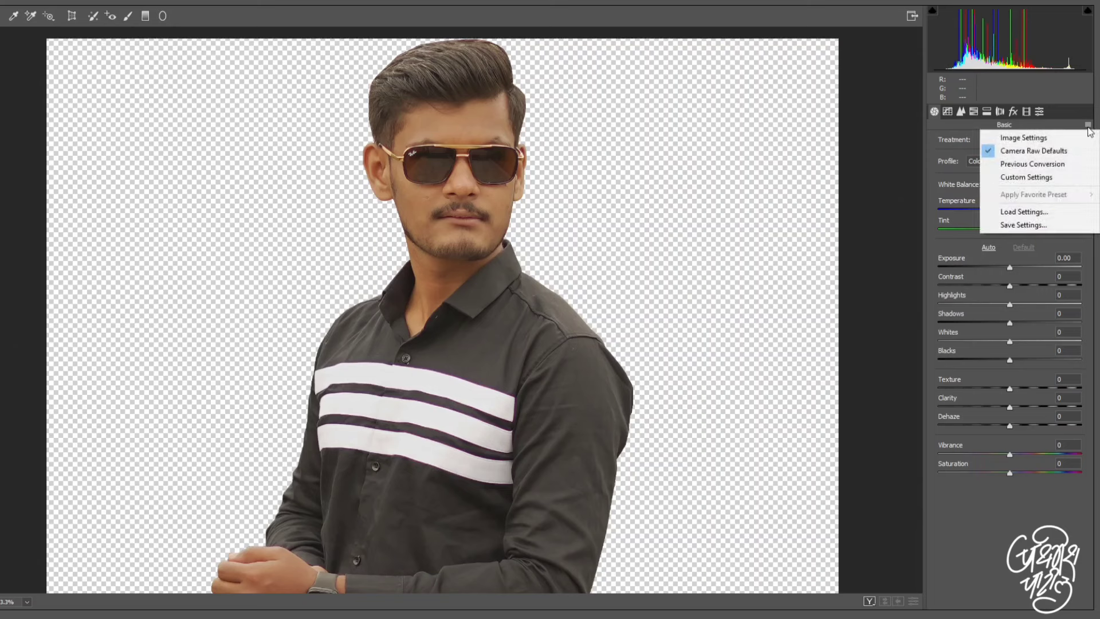
{"action": "left_click", "coordinate": [1088, 126]}
{"action": "left_click", "coordinate": [1088, 125]}
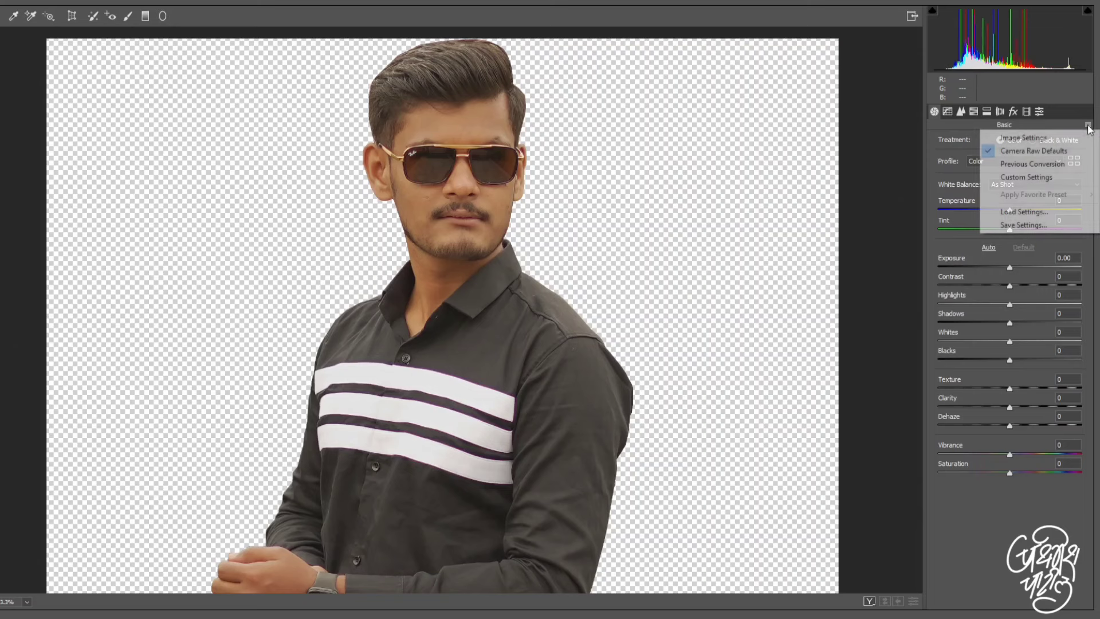
{"action": "left_click", "coordinate": [1076, 313]}
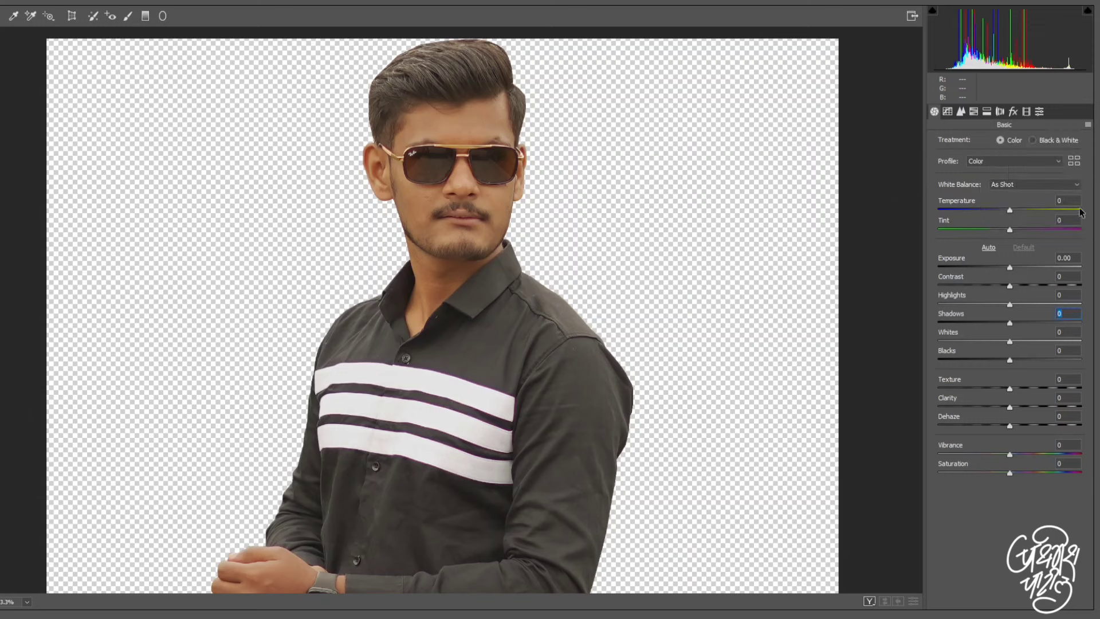
{"action": "left_click", "coordinate": [947, 112]}
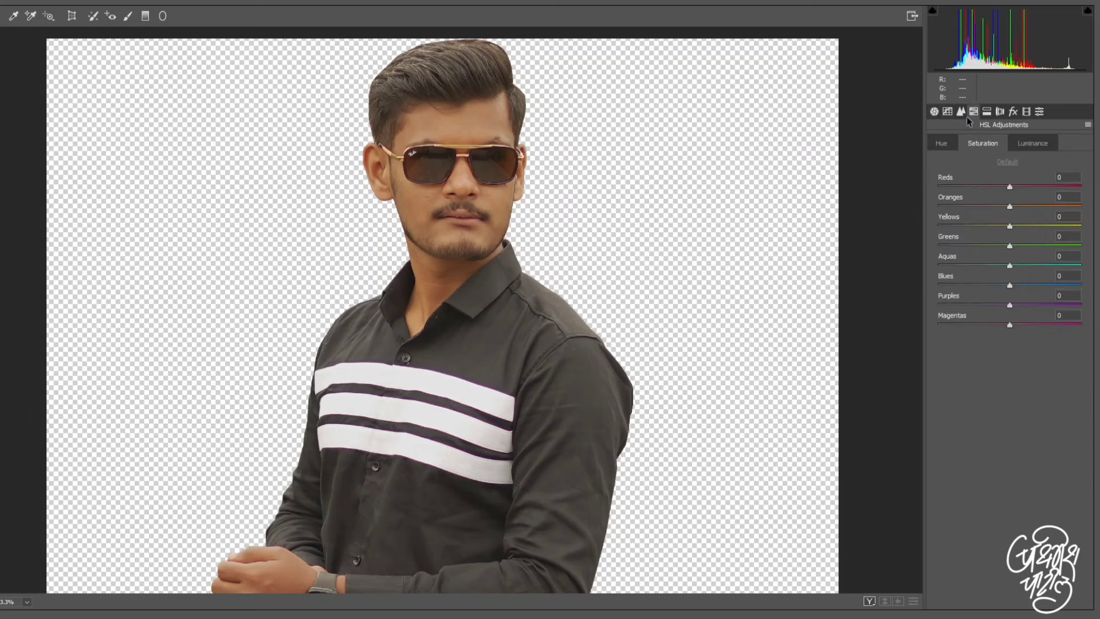
{"action": "key", "text": "ctrl+alt+1"}
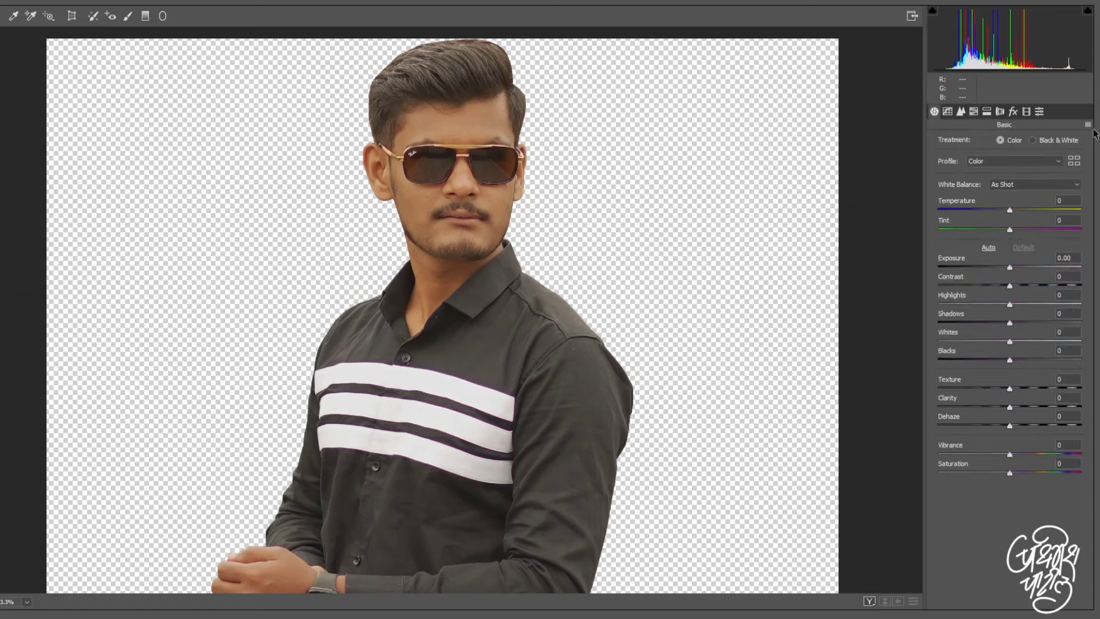
{"action": "left_click", "coordinate": [1088, 124]}
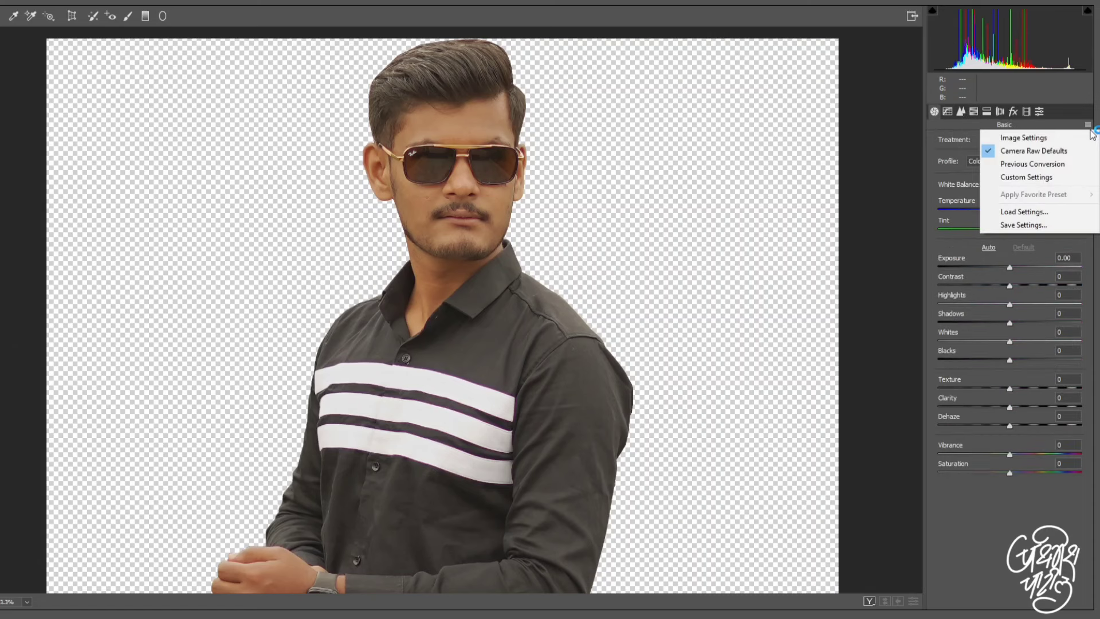
{"action": "left_click", "coordinate": [1064, 212]}
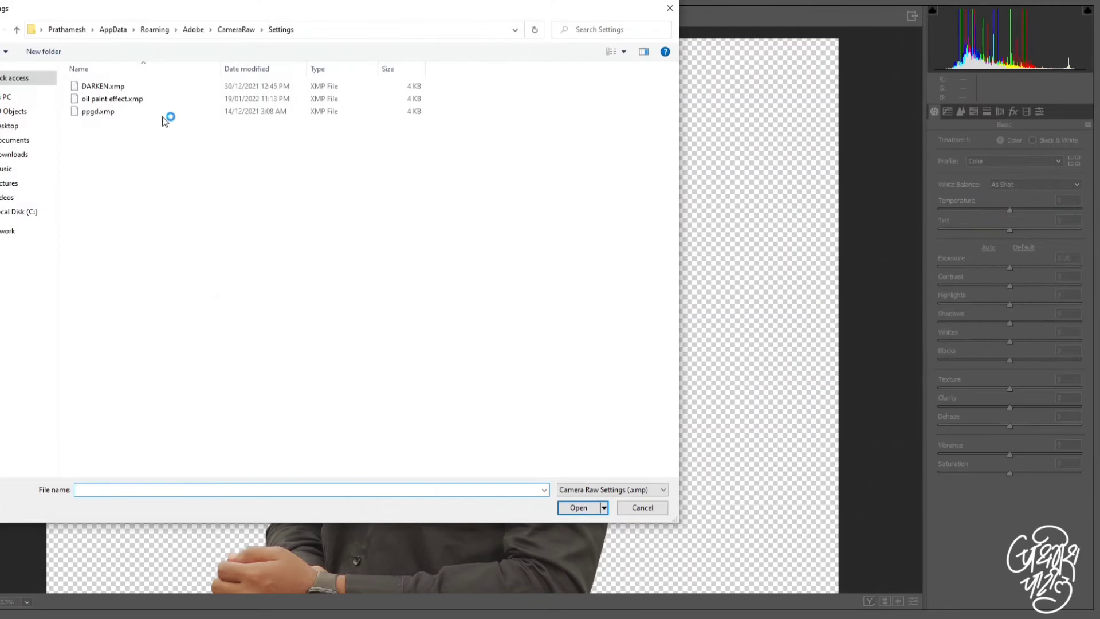
{"action": "left_click", "coordinate": [33, 155]}
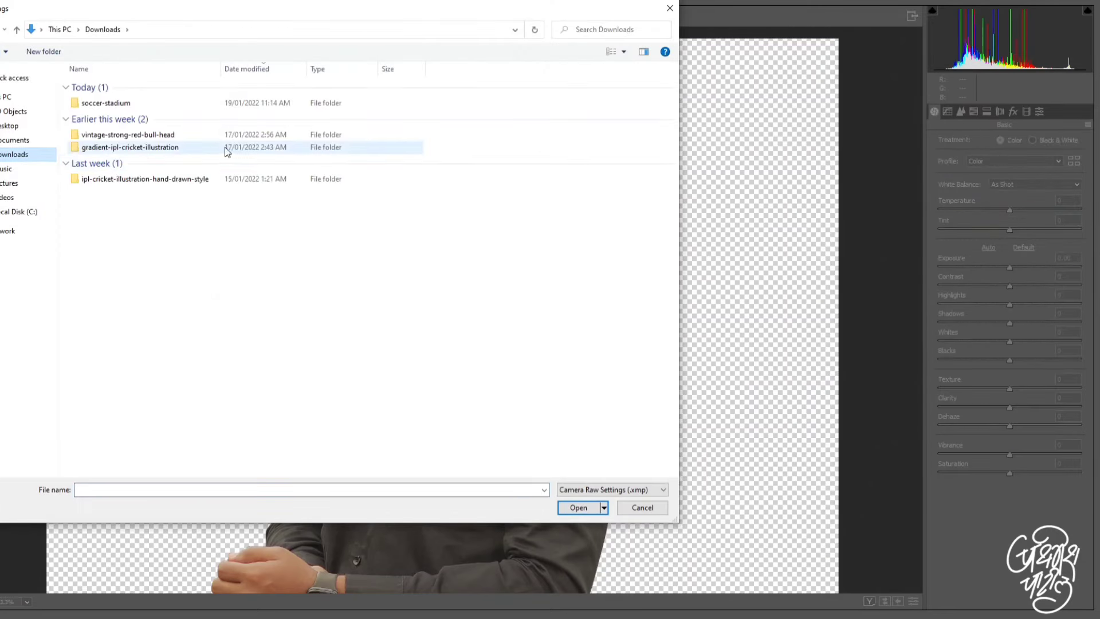
{"action": "left_click", "coordinate": [670, 8]}
Step: Load oil paint effect.xmp, restoring Exposure +0.45, Highlights -71 and Clarity +76
{"action": "left_click", "coordinate": [1087, 124]}
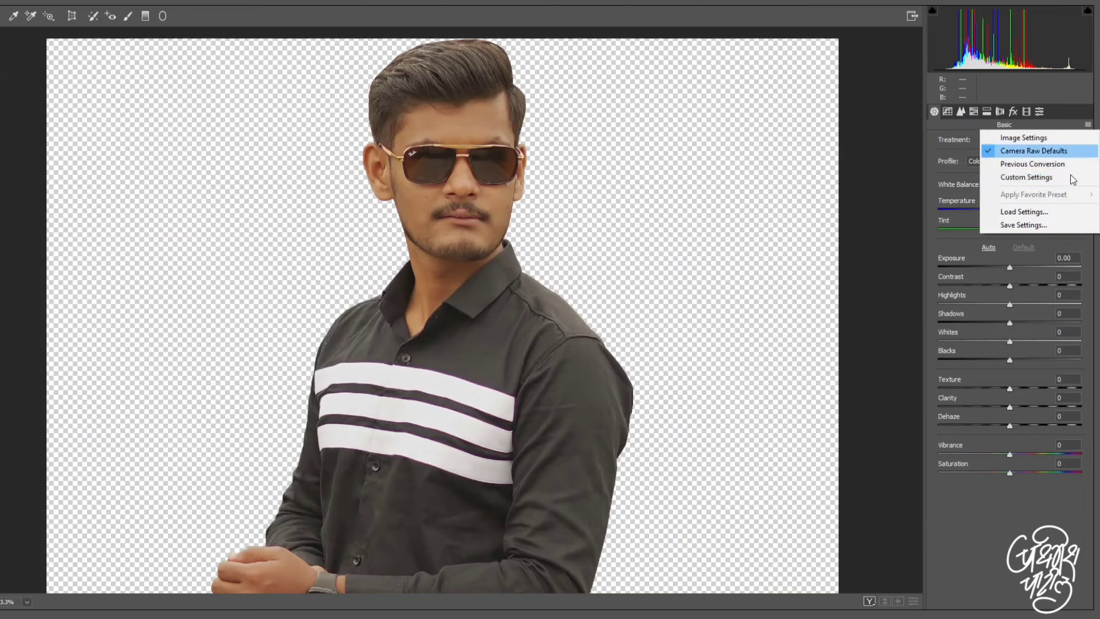
{"action": "left_click", "coordinate": [1035, 214]}
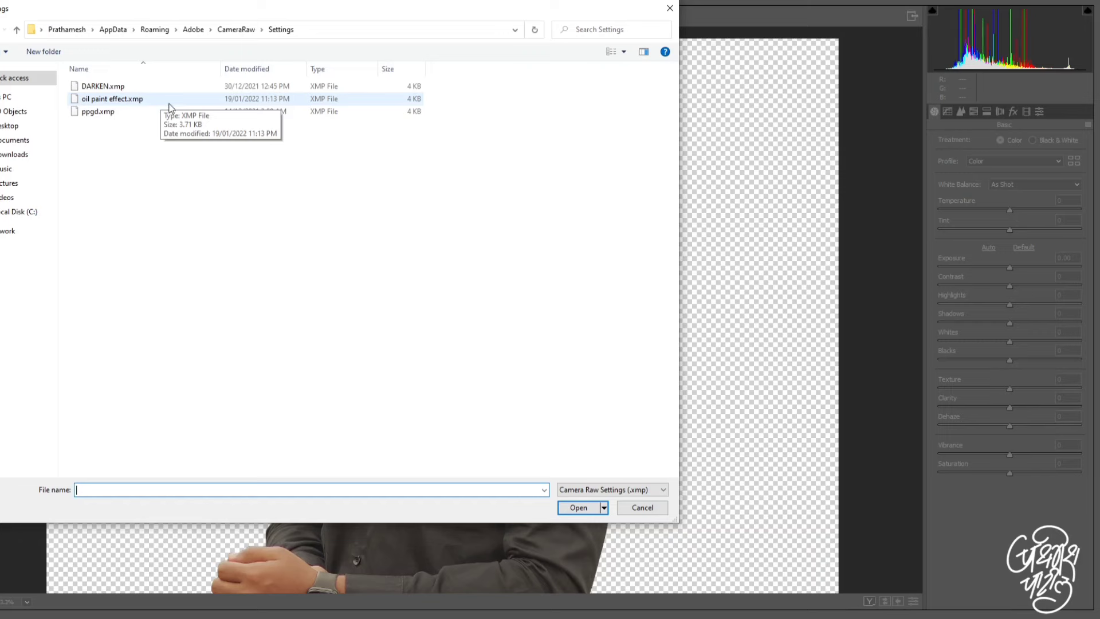
{"action": "left_click", "coordinate": [170, 103]}
{"action": "left_click", "coordinate": [169, 103]}
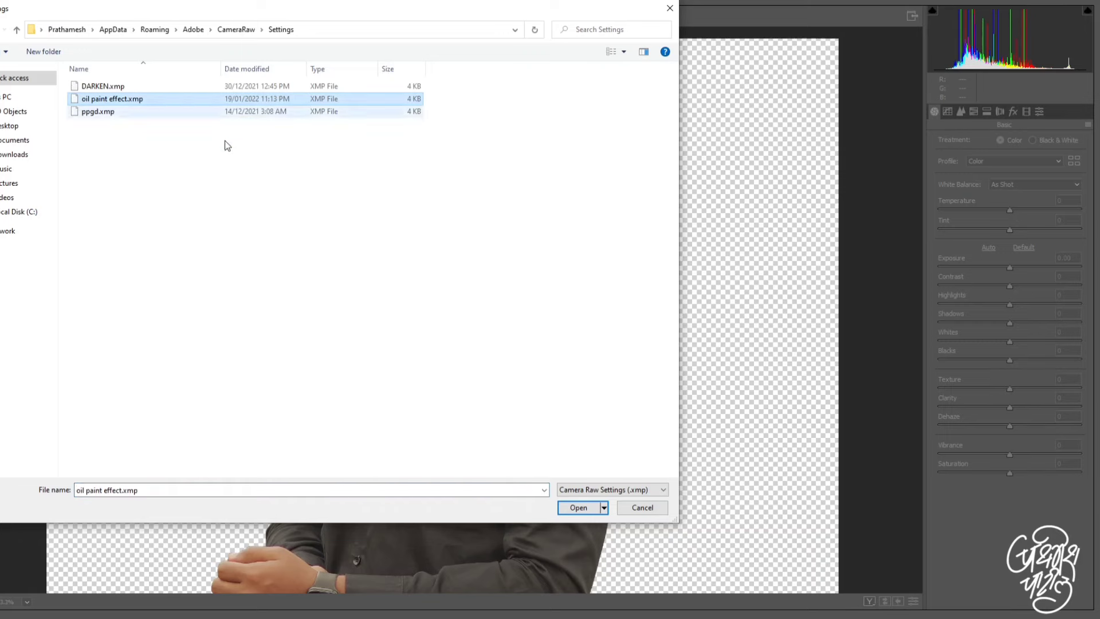
{"action": "left_click", "coordinate": [570, 507]}
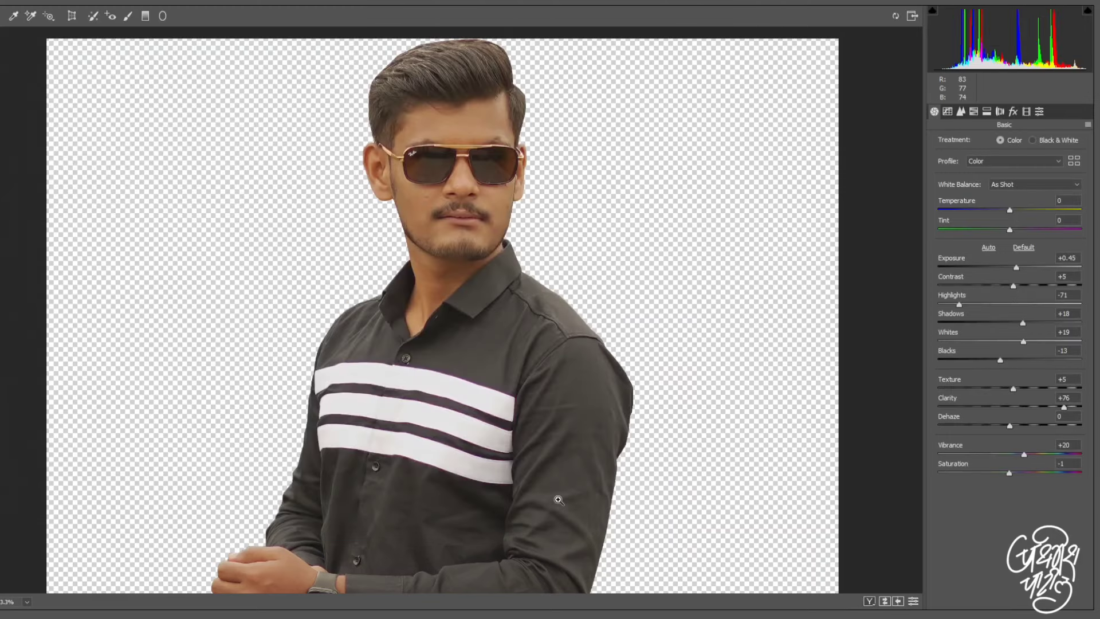
Step: Zoom into the Camera Raw preview and pan over the face to inspect the oil paint effect
{"action": "left_click", "coordinate": [463, 197]}
{"action": "left_click_drag", "start_coordinate": [502, 182], "coordinate": [502, 264]}
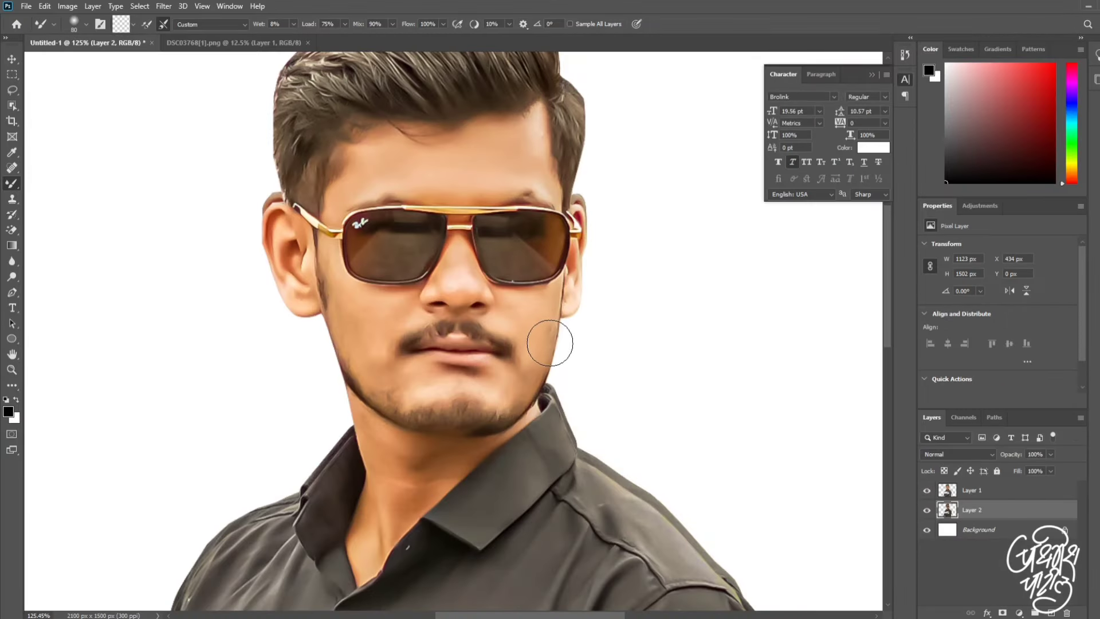
{"action": "left_click", "coordinate": [11, 74]}
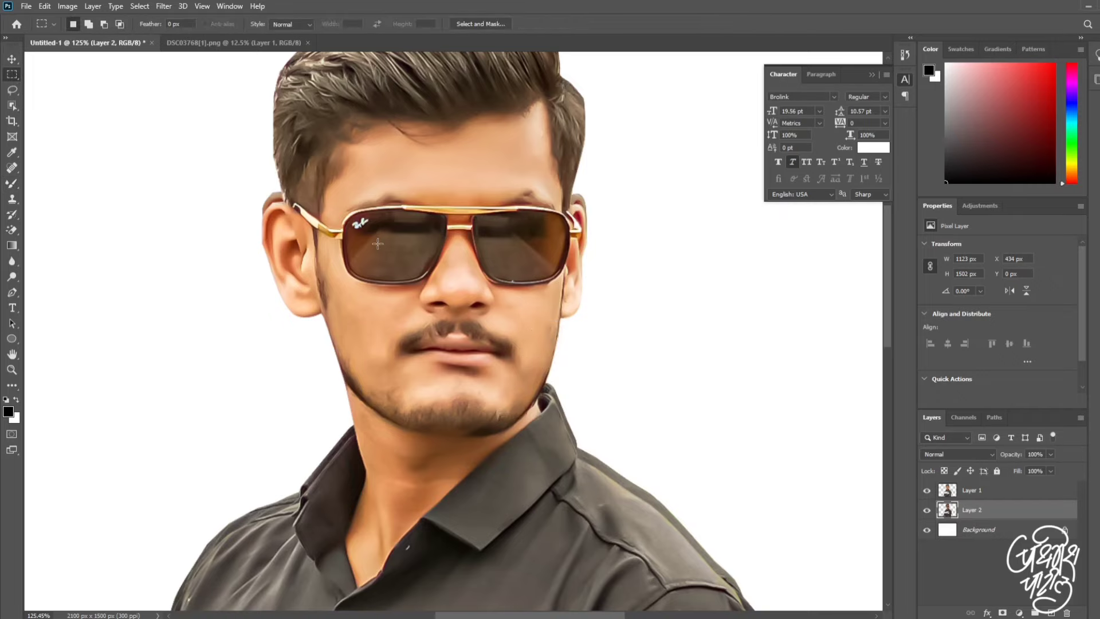
{"action": "scroll", "coordinate": [446, 285], "scroll_direction": "down", "scroll_amount": 2}
{"action": "scroll", "coordinate": [446, 284], "scroll_direction": "down", "scroll_amount": 2}
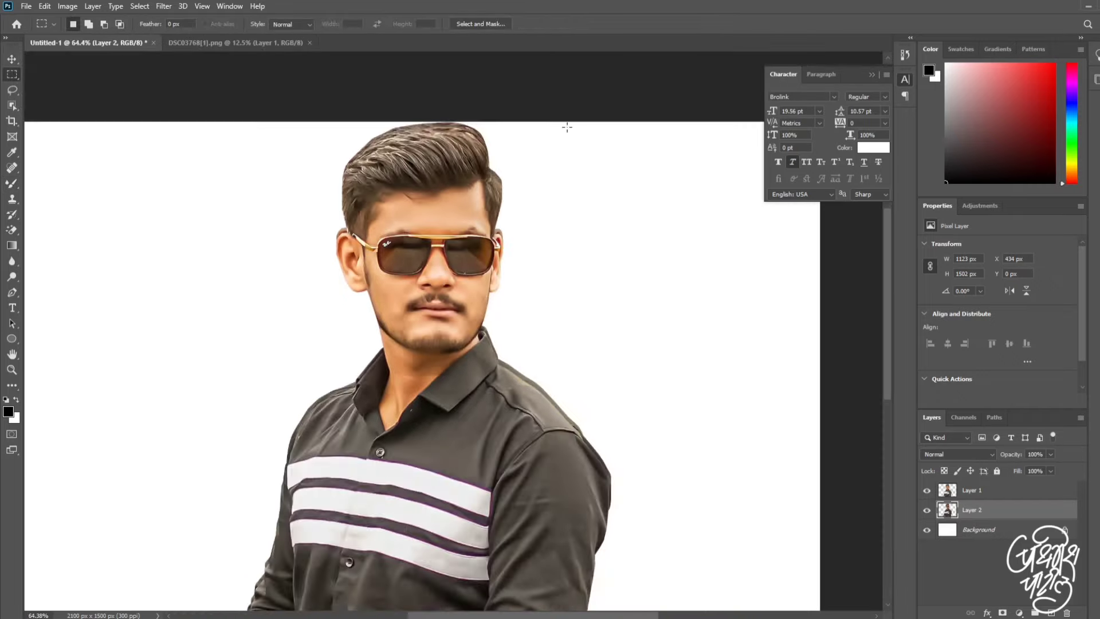
{"action": "key", "text": "v"}
{"action": "left_click", "coordinate": [218, 67]}
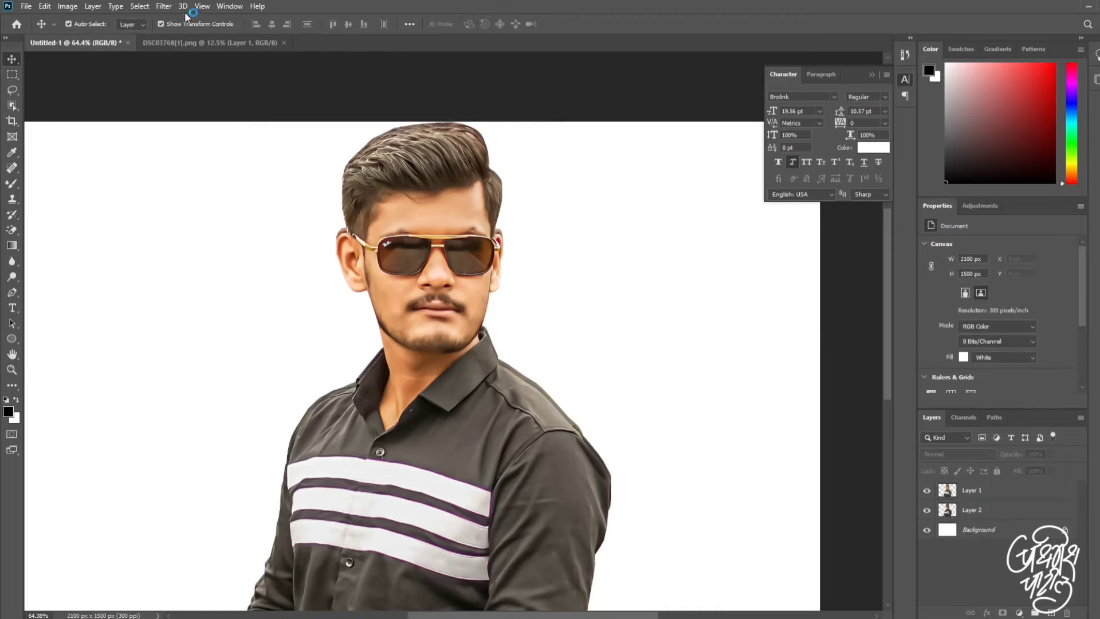
{"action": "left_click", "coordinate": [164, 6]}
{"action": "left_click", "coordinate": [481, 123]}
{"action": "left_click_drag", "start_coordinate": [479, 295], "coordinate": [492, 235]}
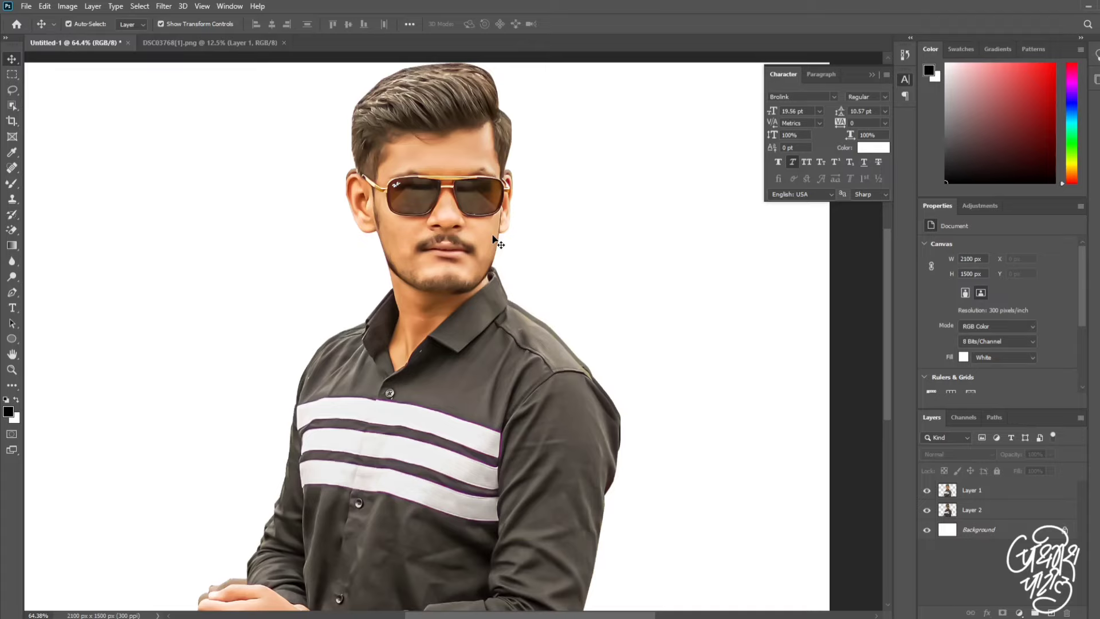